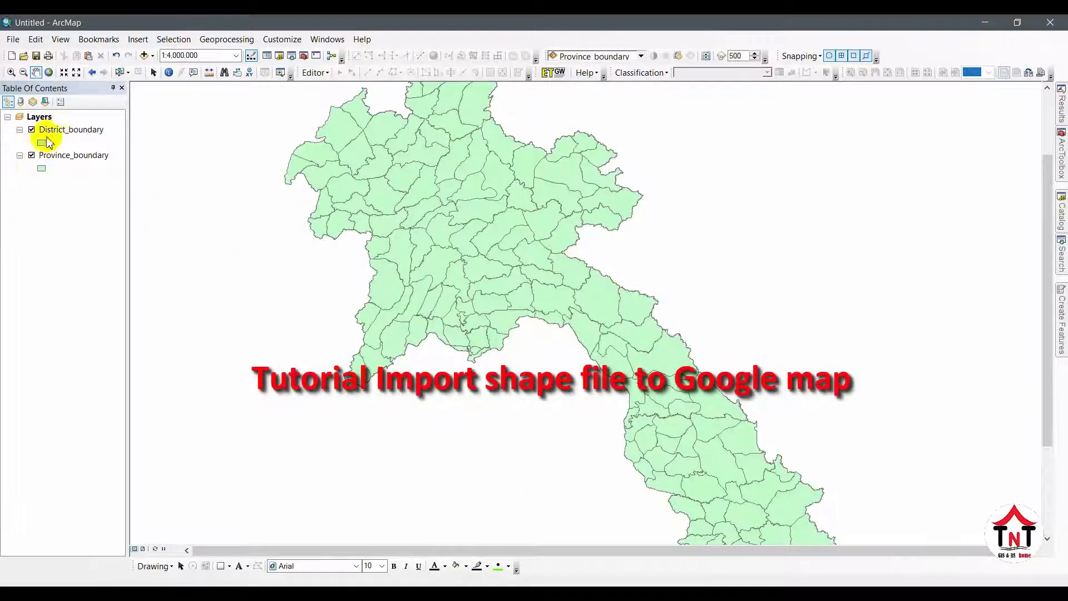
# Hide the Province_boundary layer and select the group of small districts around Vientiane along the southern border in District_boundary.
pyautogui.click(32, 155)
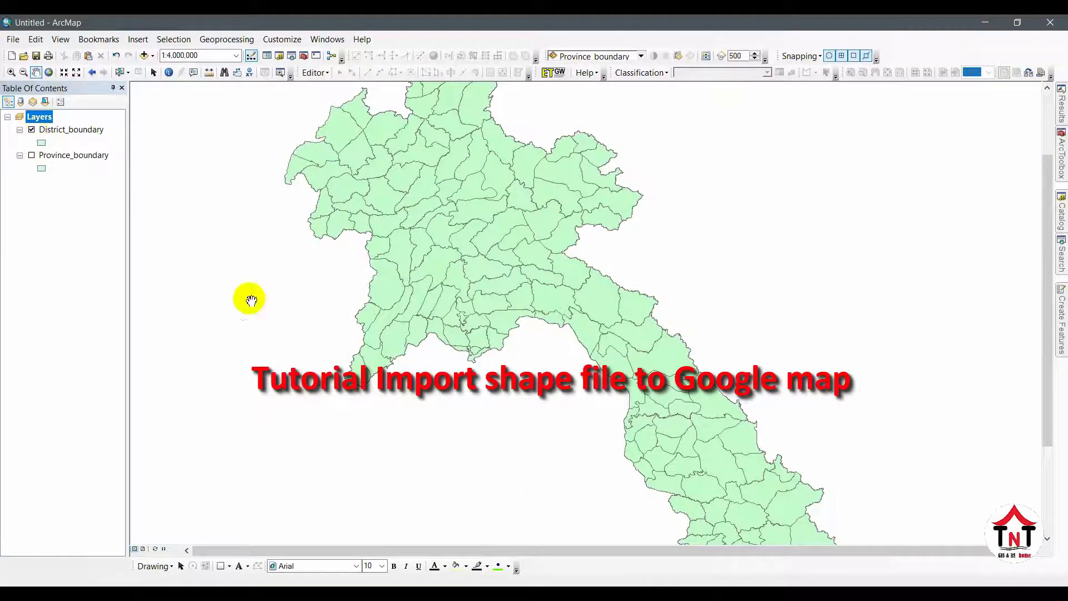
pyautogui.scroll(-3, 477, 310)
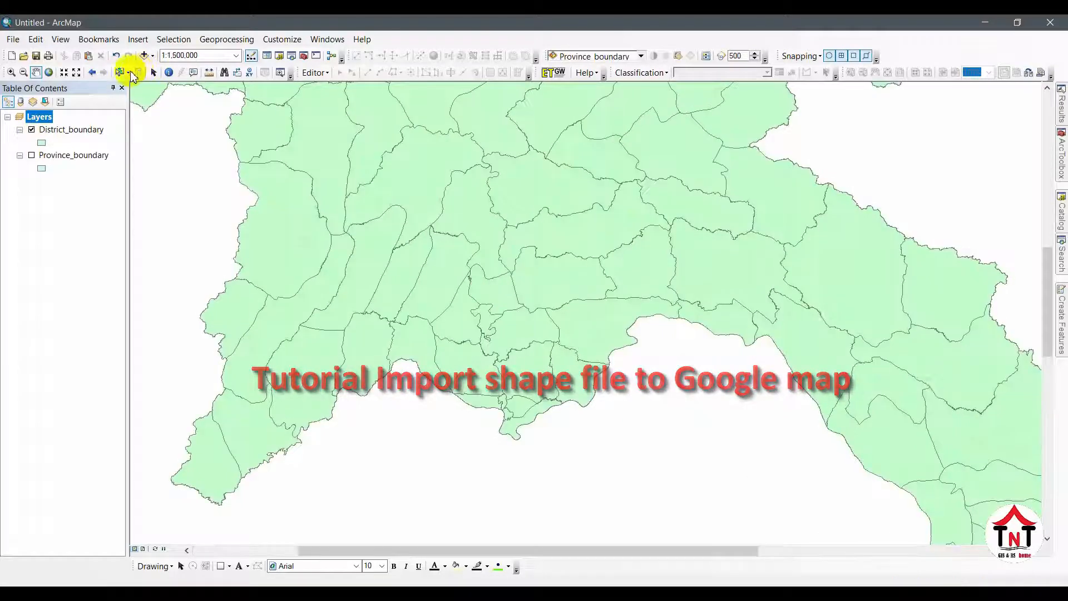
pyautogui.click(143, 74)
pyautogui.click(430, 392)
pyautogui.moveTo(430, 392); pyautogui.dragTo(432, 400)
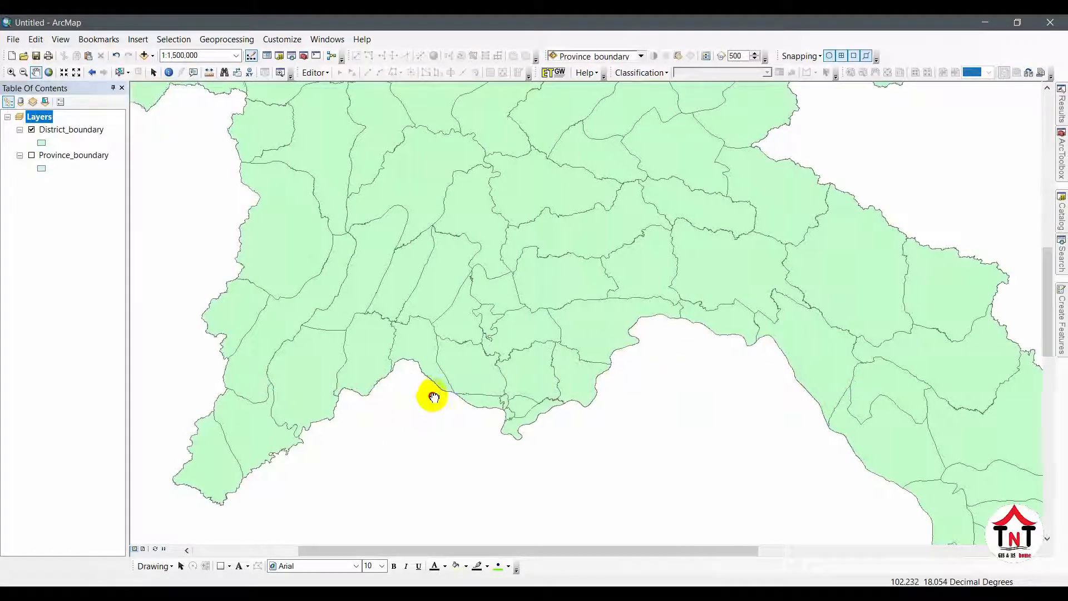
pyautogui.click(120, 74)
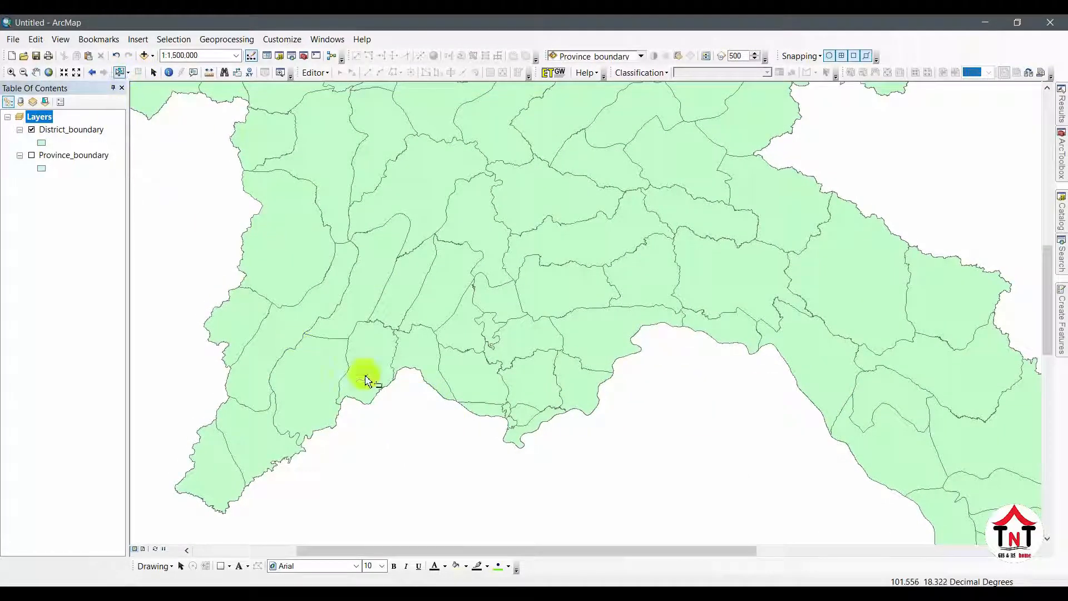
pyautogui.moveTo(417, 392); pyautogui.dragTo(603, 458)
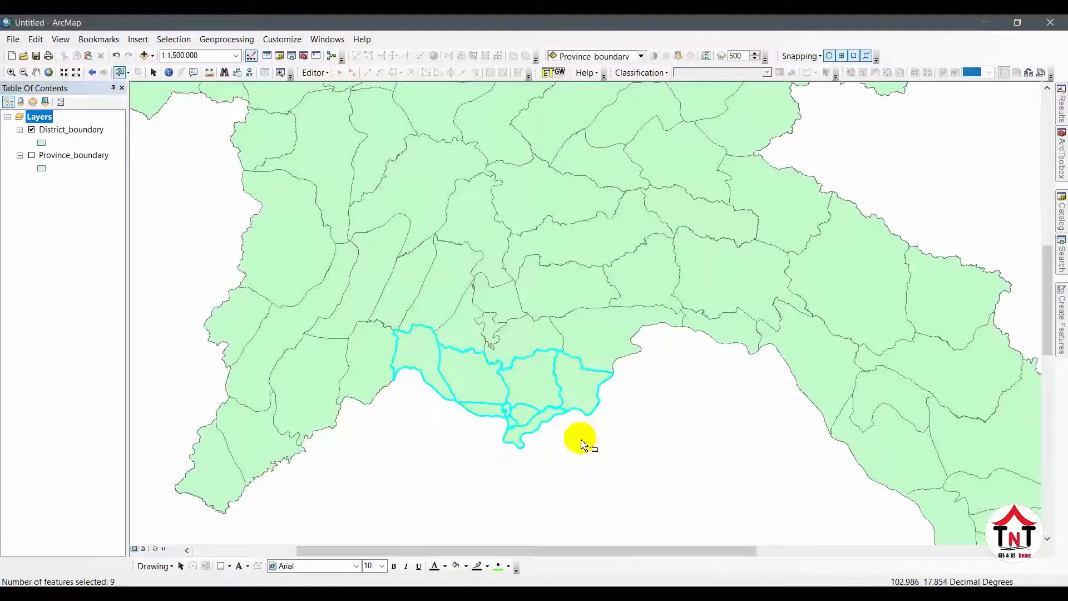
# Export the selected District_boundary features as shapefile VTC.shp into D:\planet_105.119_13.87_f5fbad15-shp and add it to the map as a layer.
pyautogui.rightClick(65, 137)
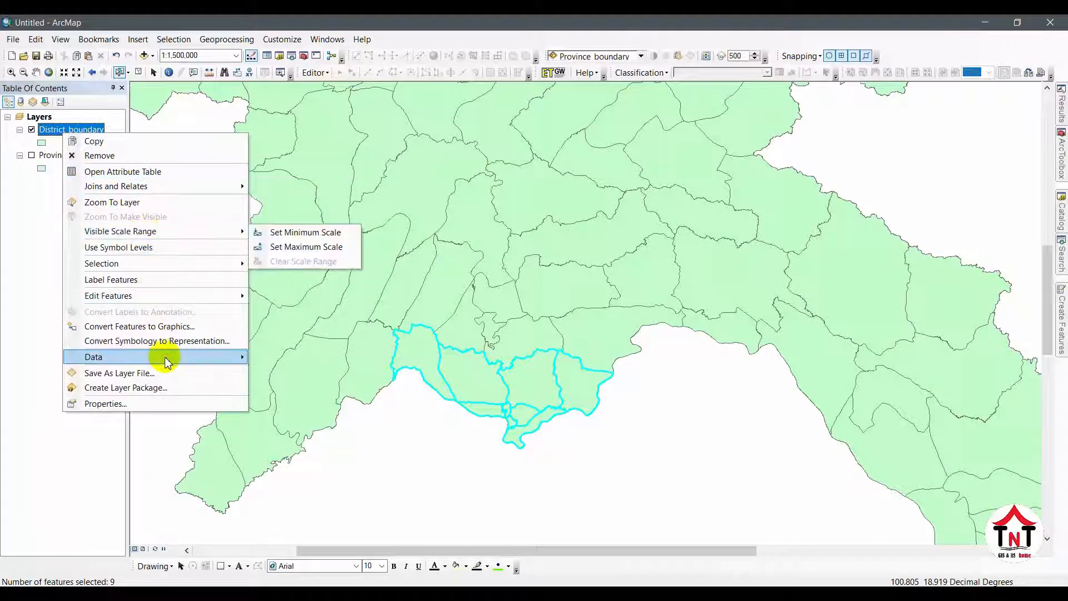
pyautogui.moveTo(167, 356)
pyautogui.click(310, 371)
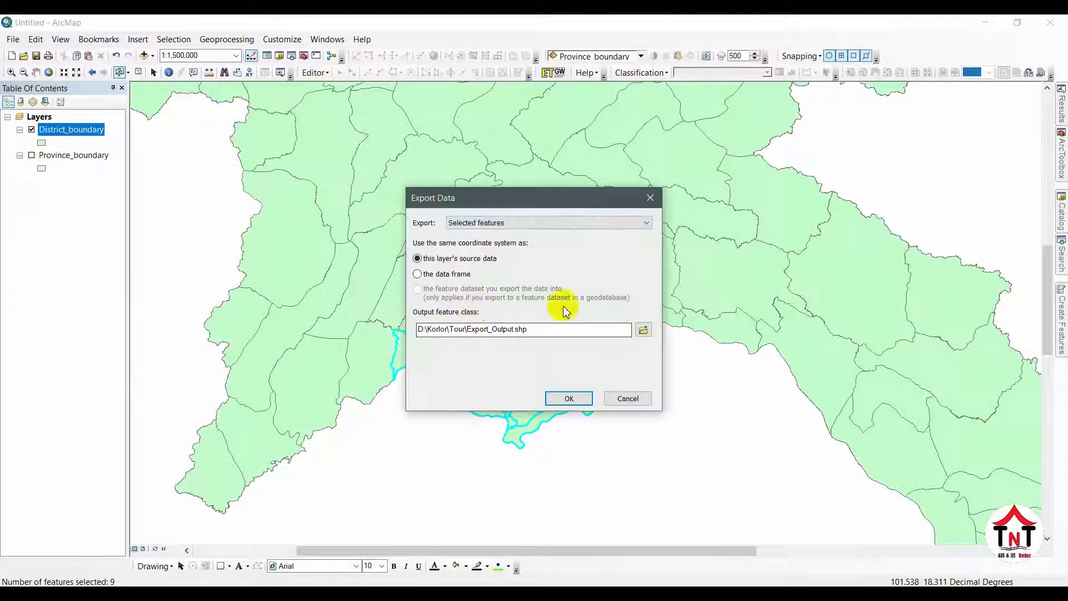
pyautogui.click(641, 330)
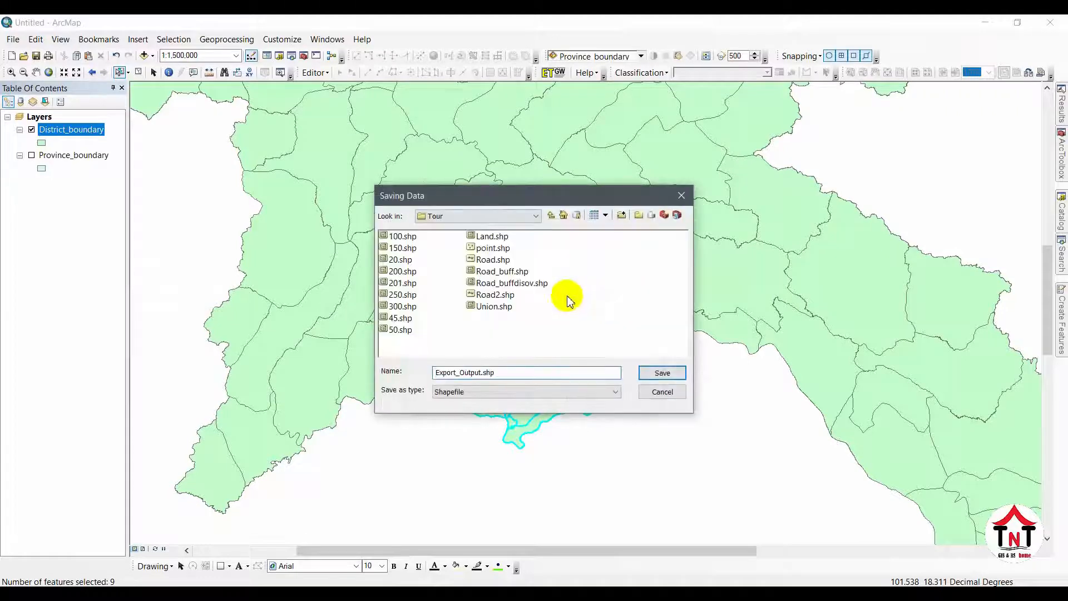
pyautogui.click(536, 216)
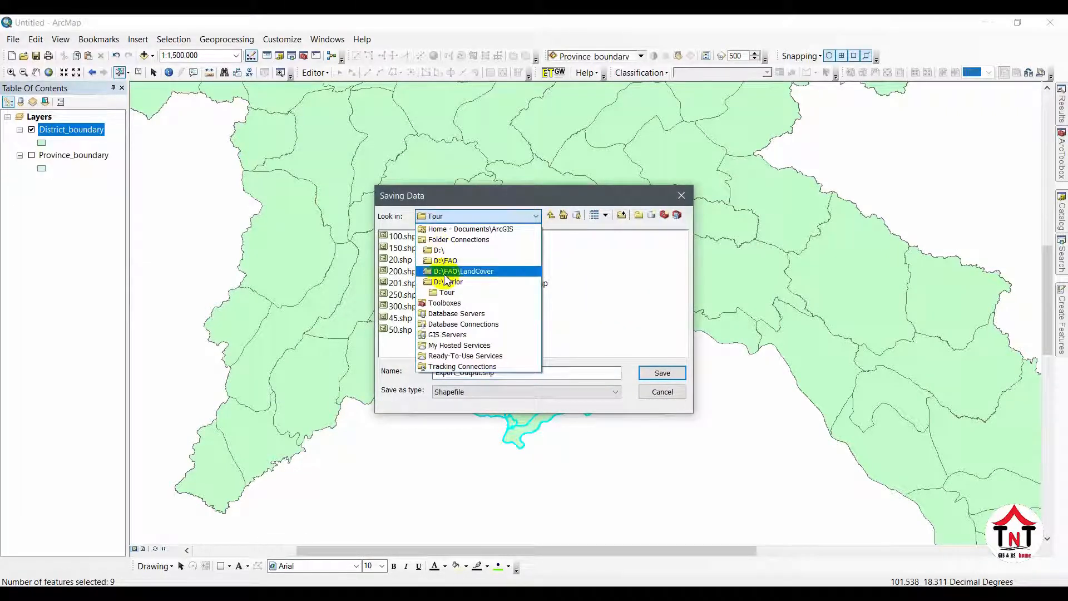
pyautogui.click(438, 250)
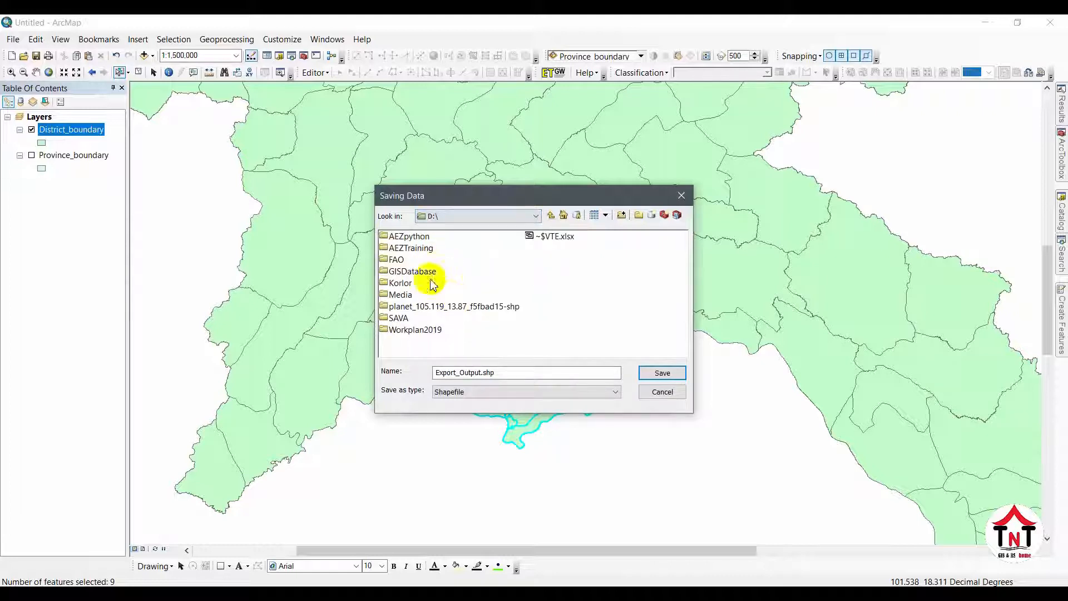
pyautogui.doubleClick(402, 308)
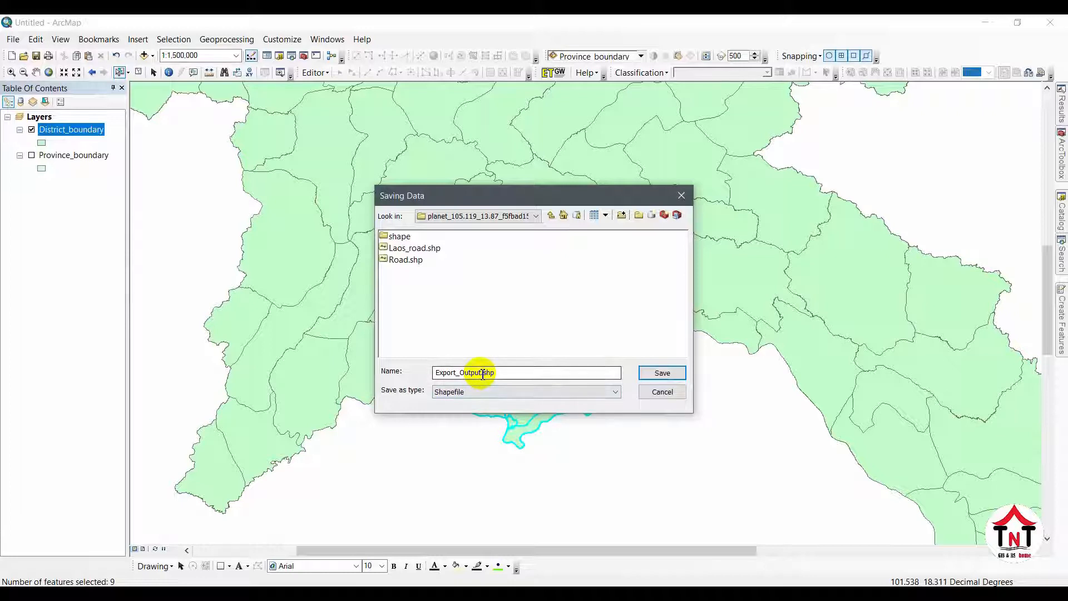
pyautogui.moveTo(481, 373); pyautogui.dragTo(402, 364)
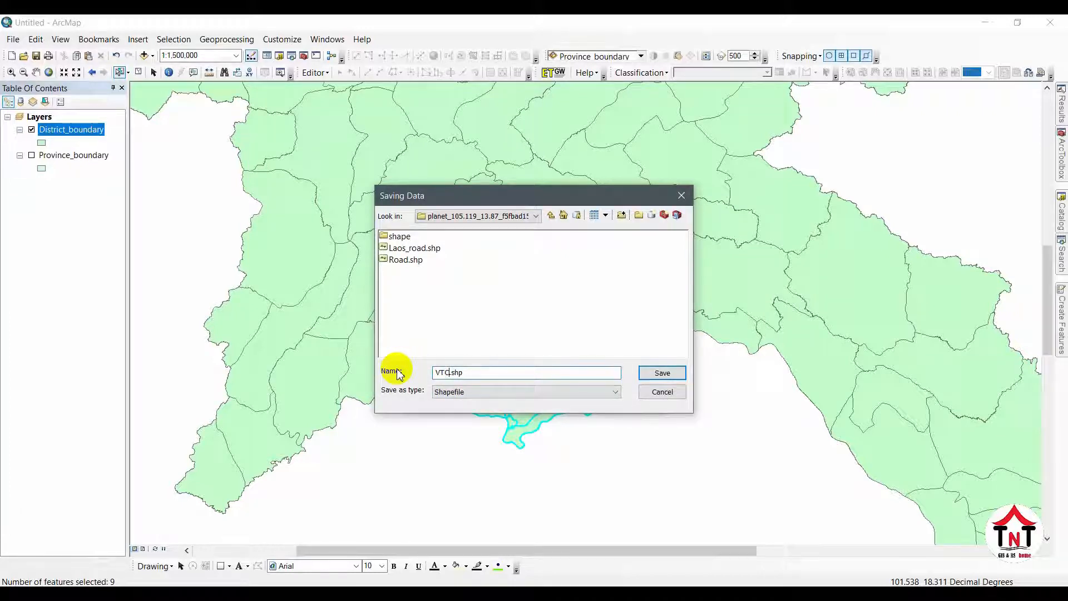
pyautogui.press('Return')
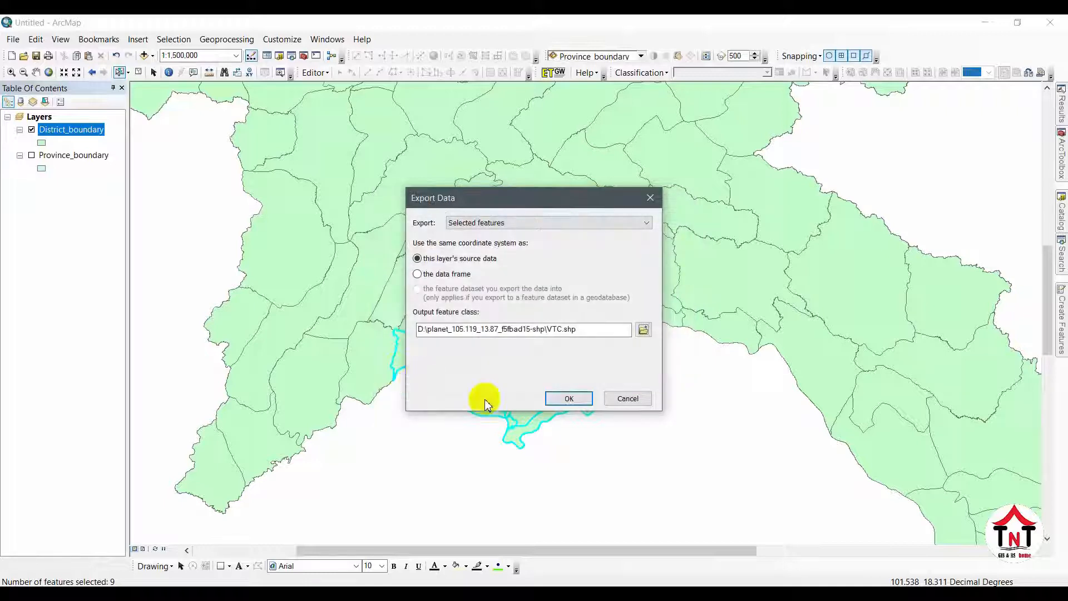
pyautogui.click(553, 398)
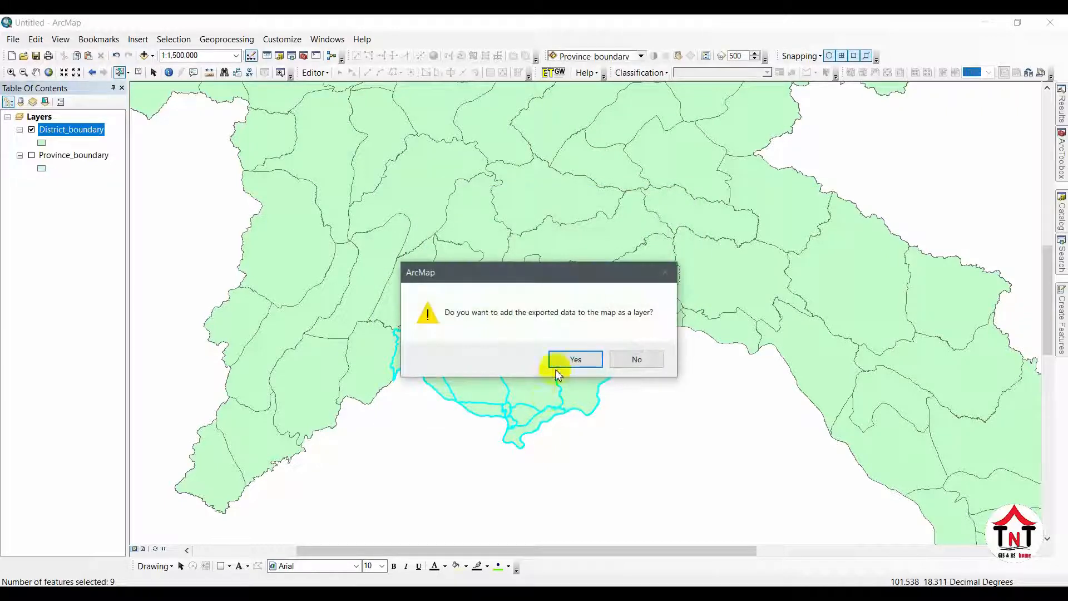
pyautogui.click(561, 361)
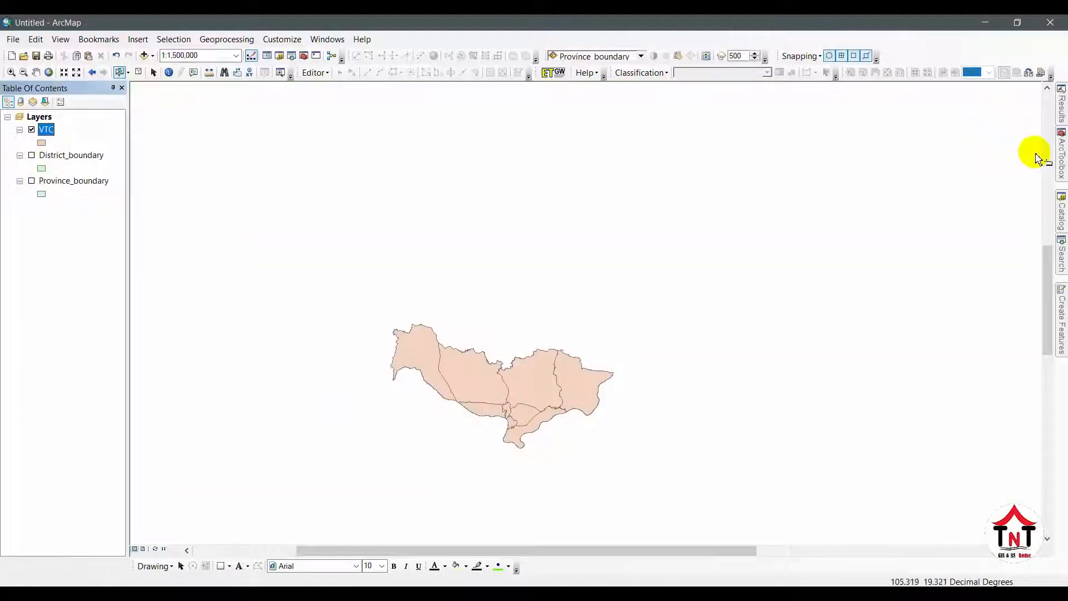
# Open the Province.kmz output of the earlier Layer To KML run in Google Earth Pro, and return to ArcMap.
pyautogui.click(1060, 108)
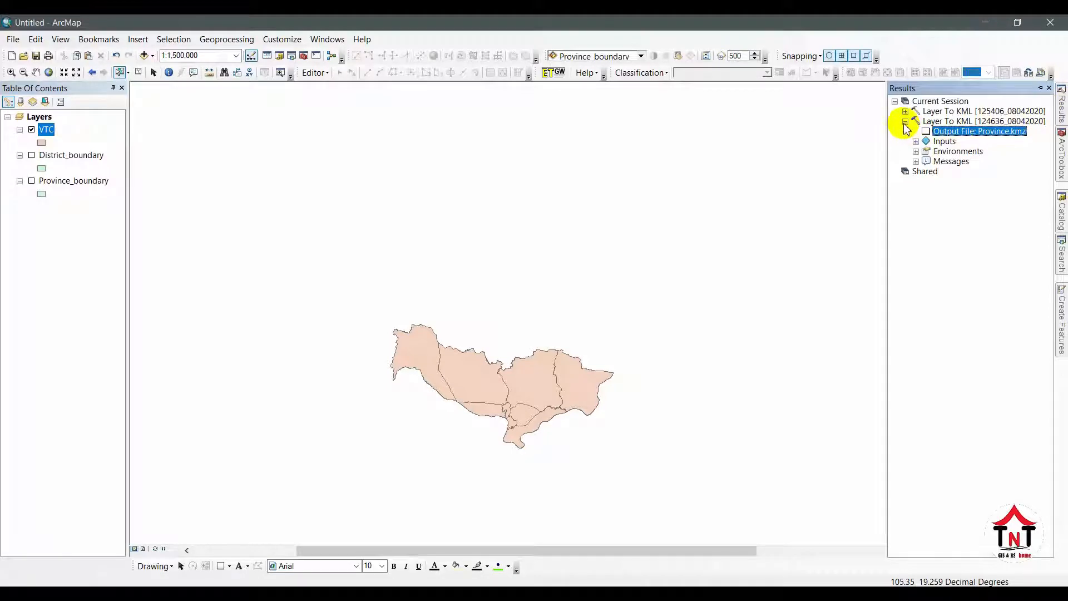
pyautogui.doubleClick(953, 131)
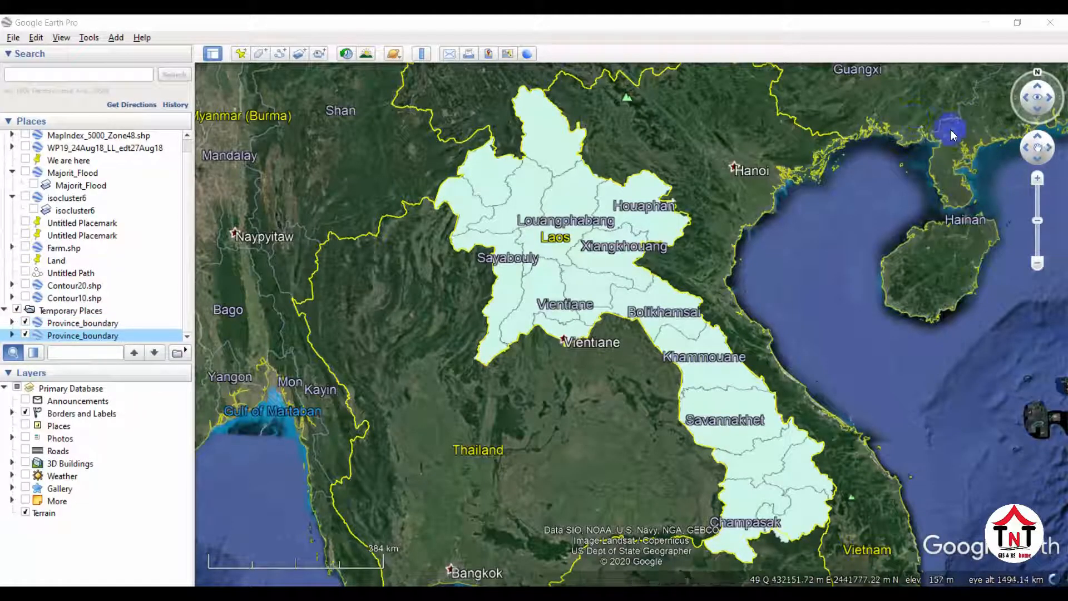
pyautogui.click(985, 23)
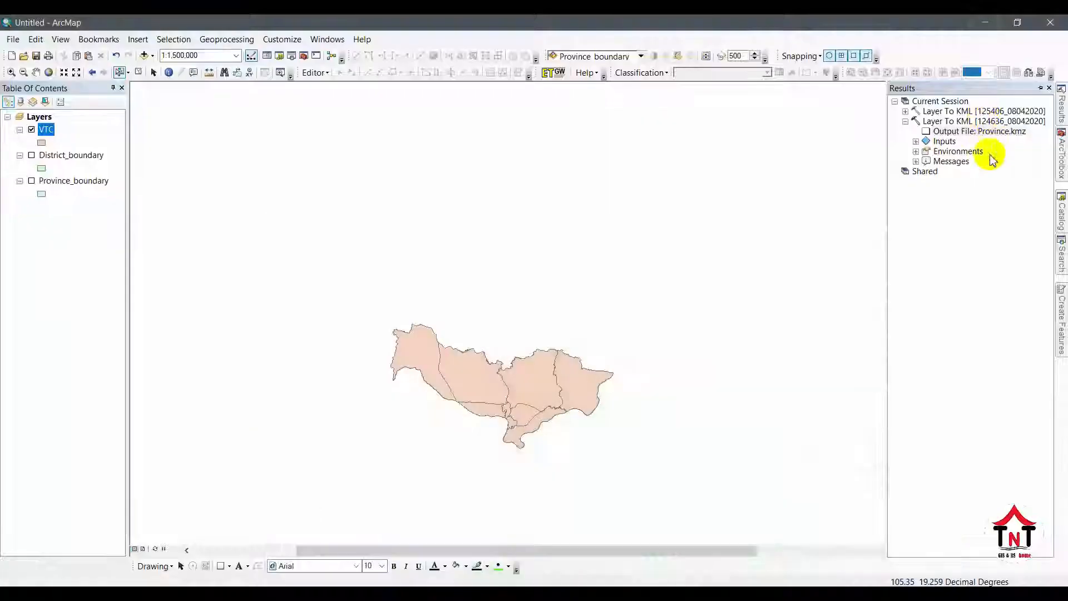
# Examine the output file and input layer of the earlier Layer To KML run that produced District.kmz.
pyautogui.click(906, 111)
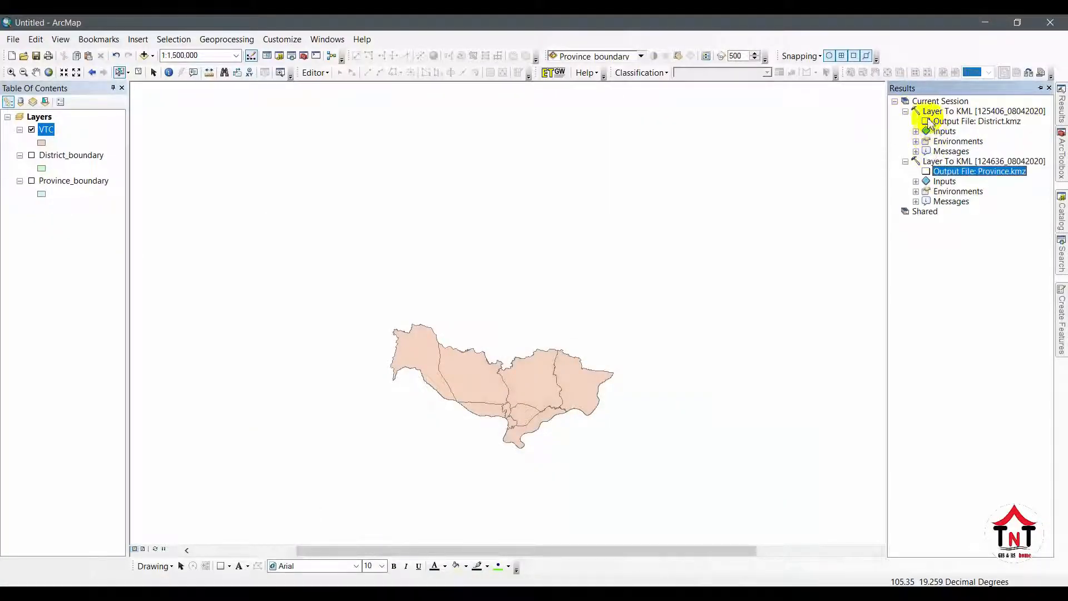
pyautogui.click(906, 111)
pyautogui.click(906, 111)
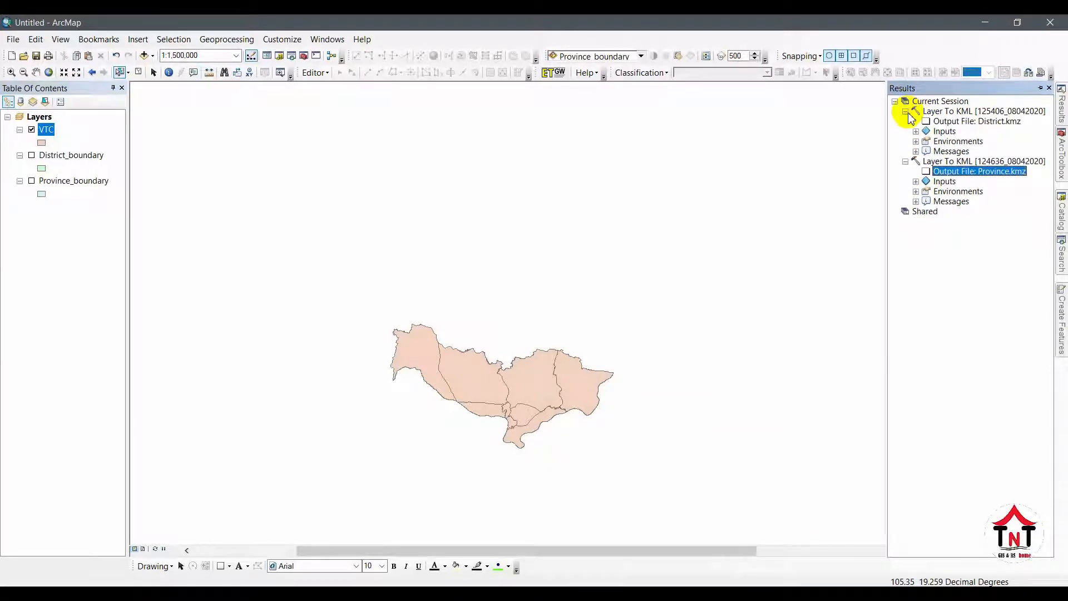
pyautogui.doubleClick(943, 134)
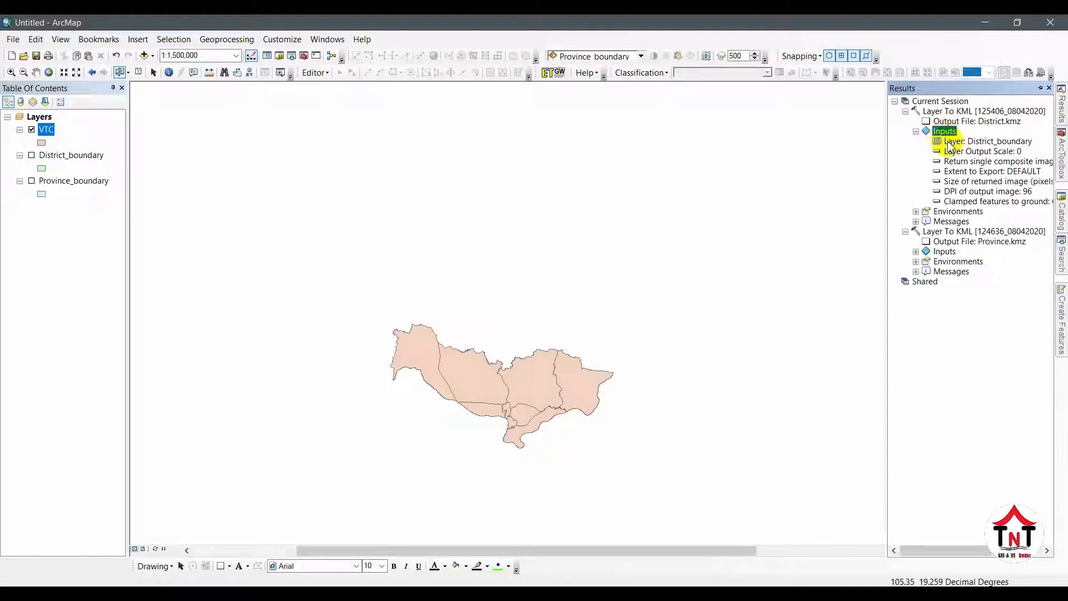
pyautogui.click(948, 143)
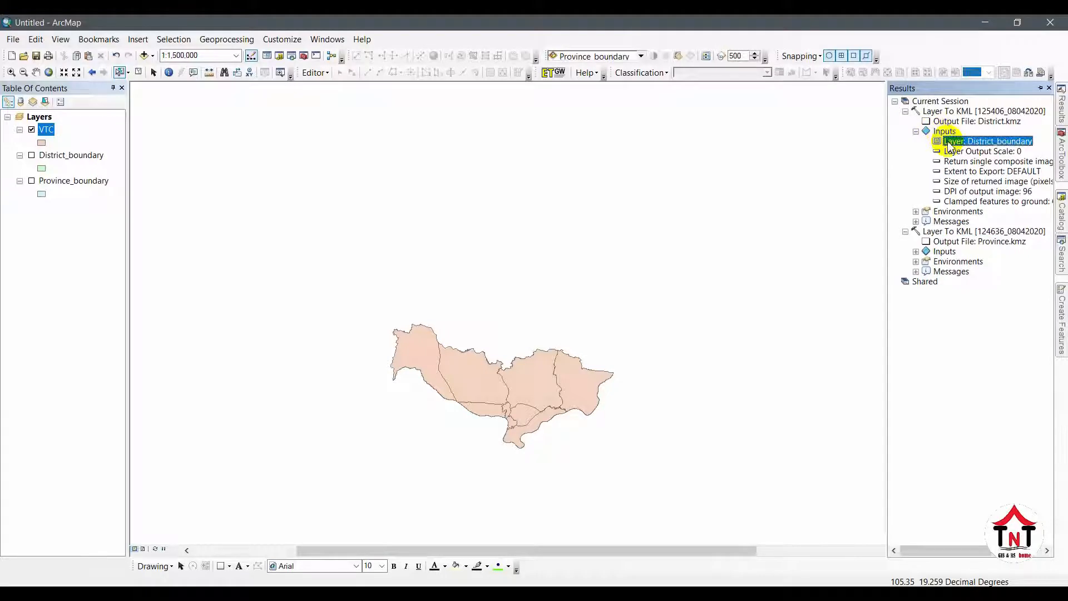
pyautogui.click(905, 111)
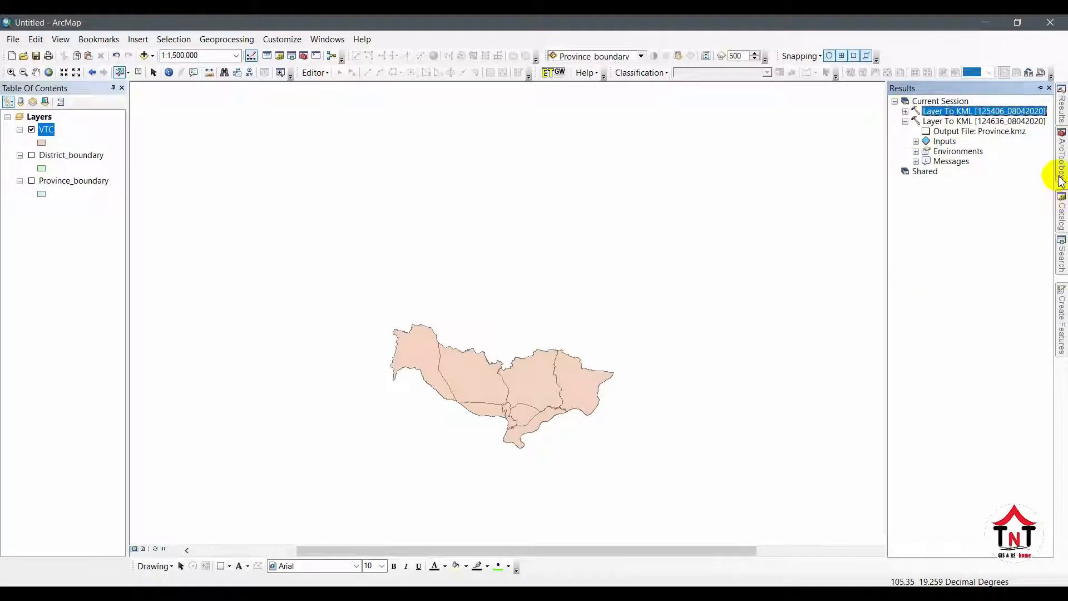
# Start the Layer To KML conversion tool and set VTC as the layer to convert.
pyautogui.click(1063, 242)
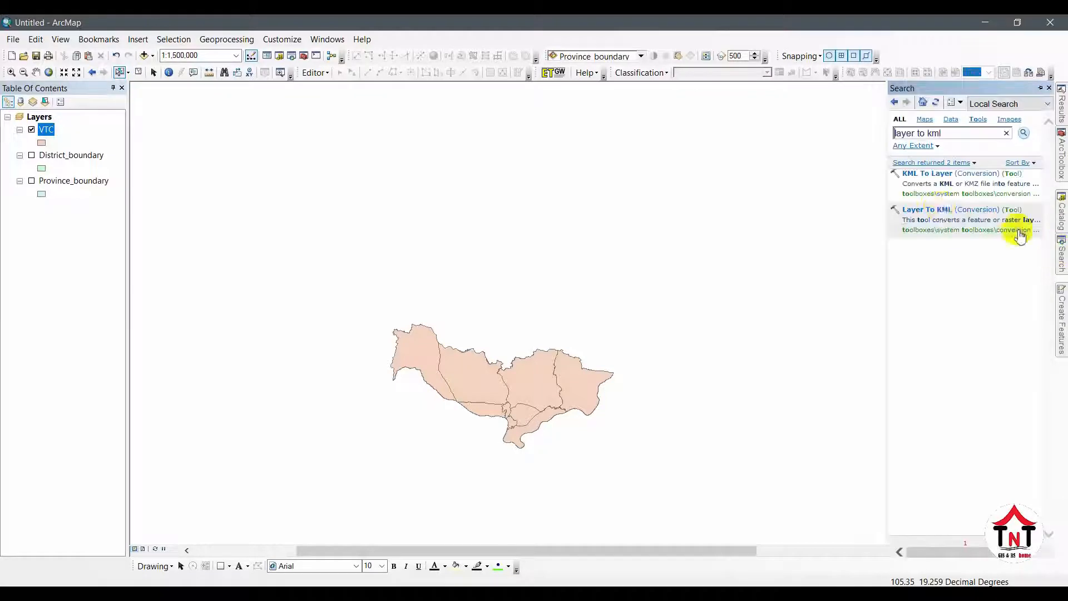
pyautogui.click(923, 210)
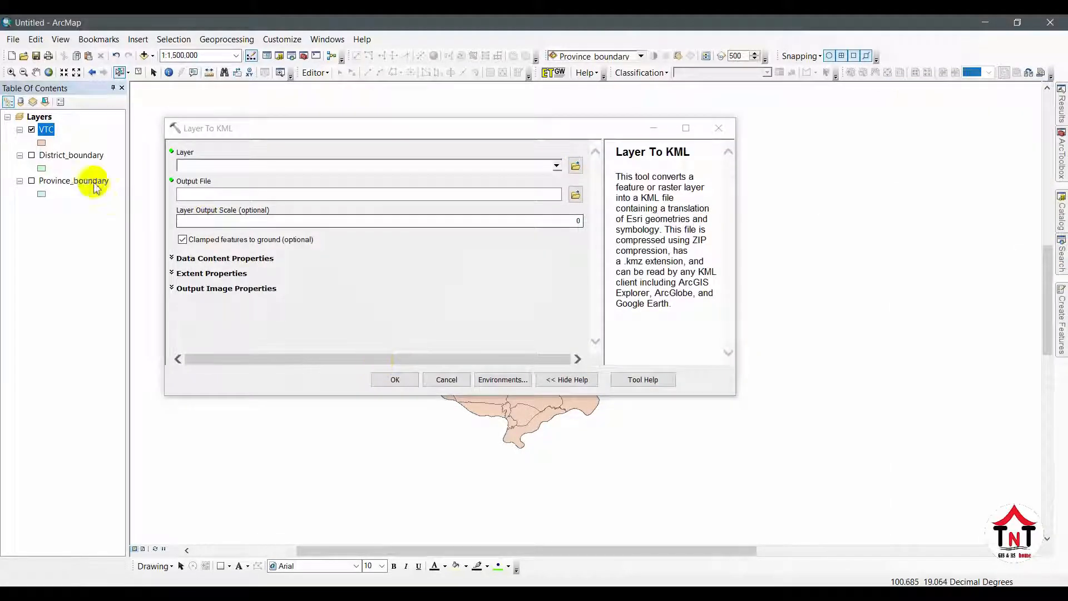
pyautogui.moveTo(47, 131); pyautogui.dragTo(299, 161)
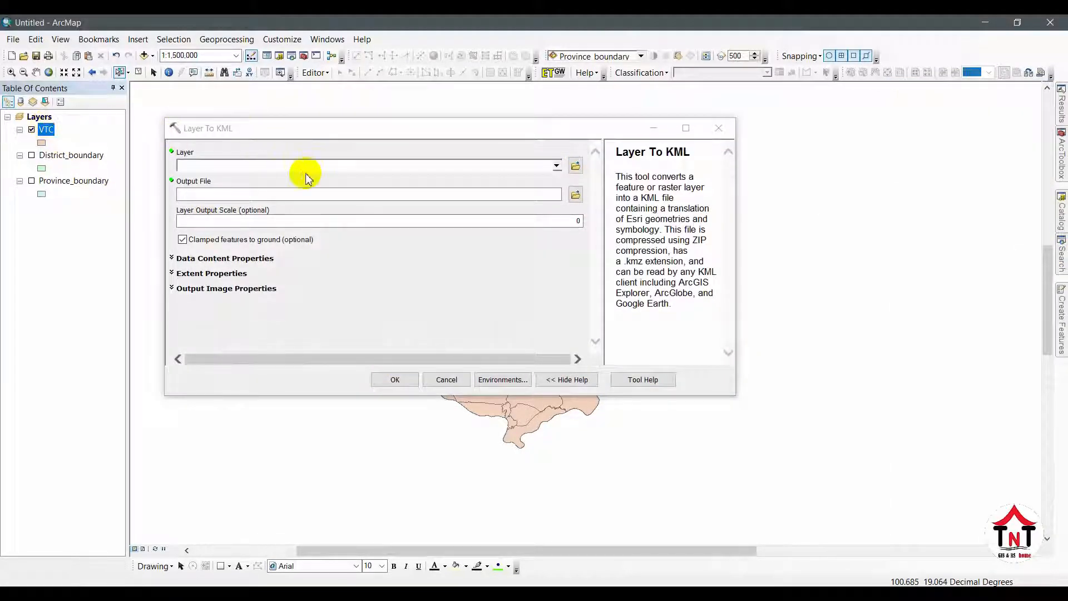
pyautogui.click(556, 165)
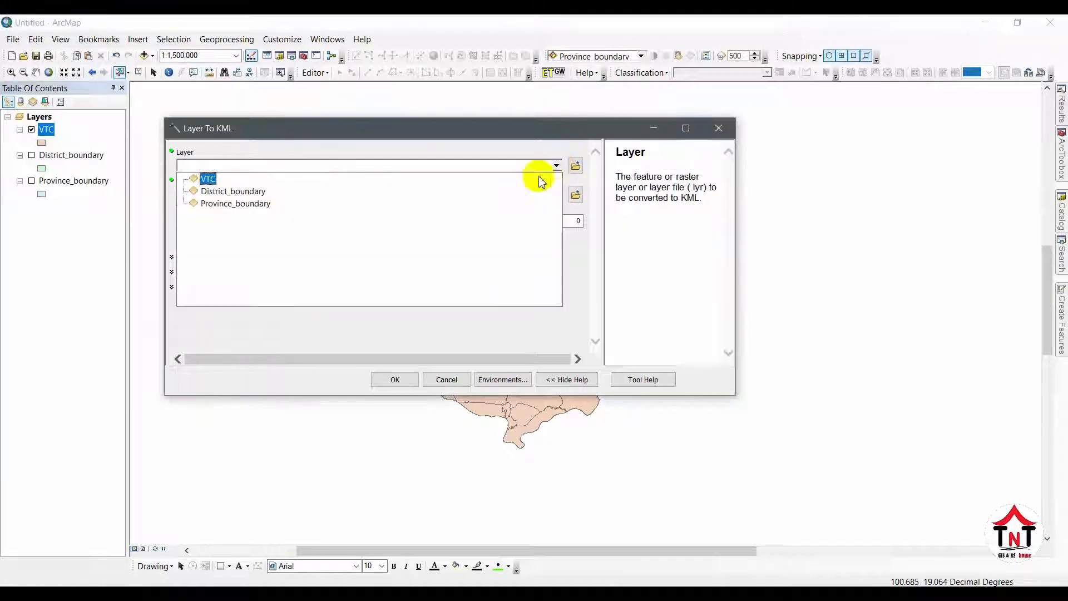
pyautogui.click(207, 178)
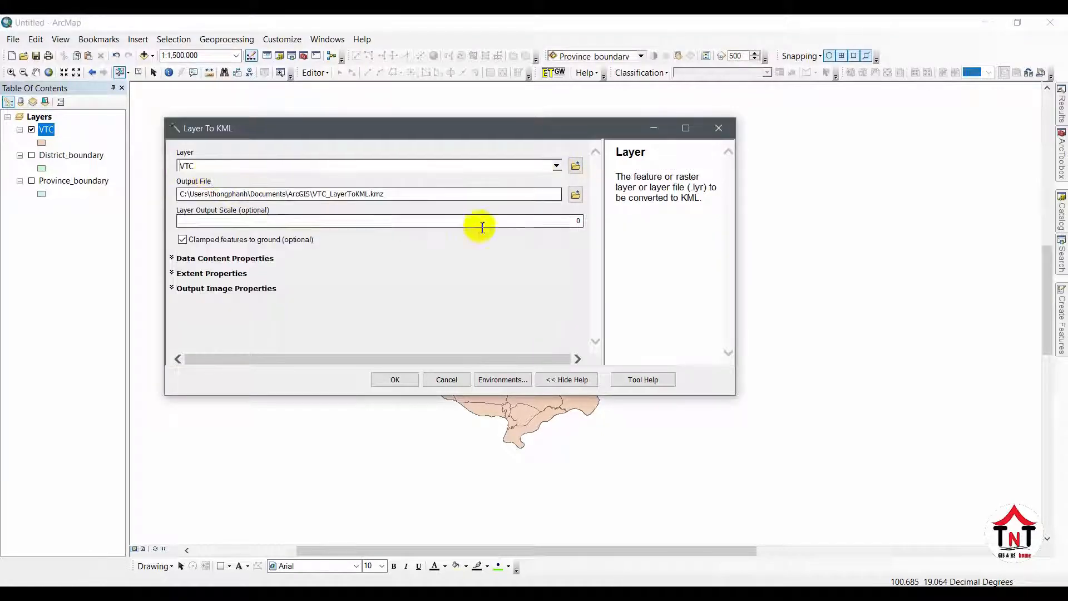
# Set the output file to VTC.kmz in the planet_105.119_13.87_f5fbad15-shp folder and run the conversion.
pyautogui.click(576, 194)
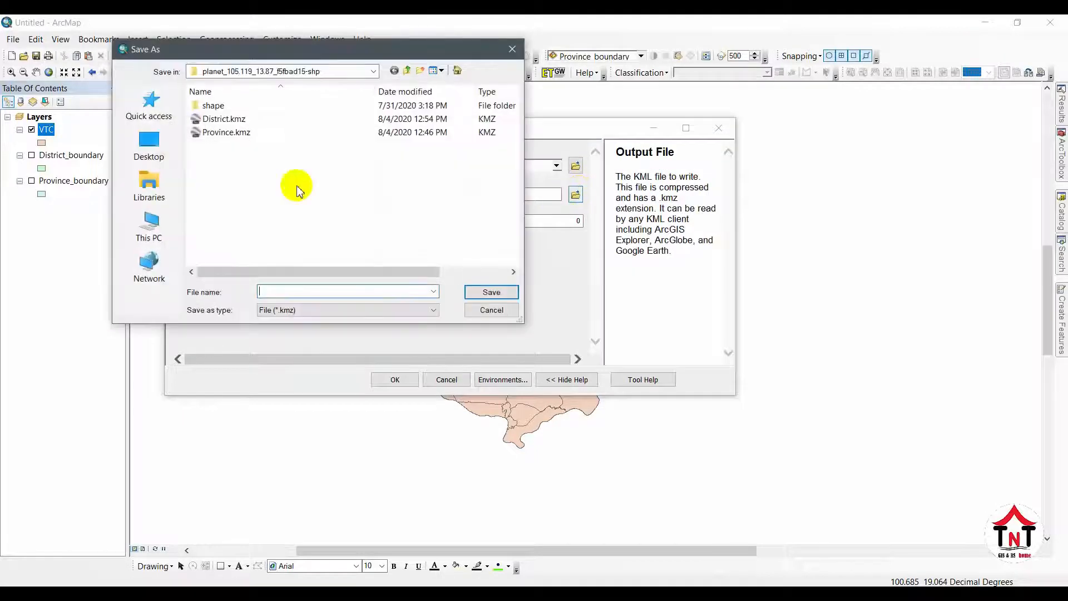
pyautogui.click(266, 290)
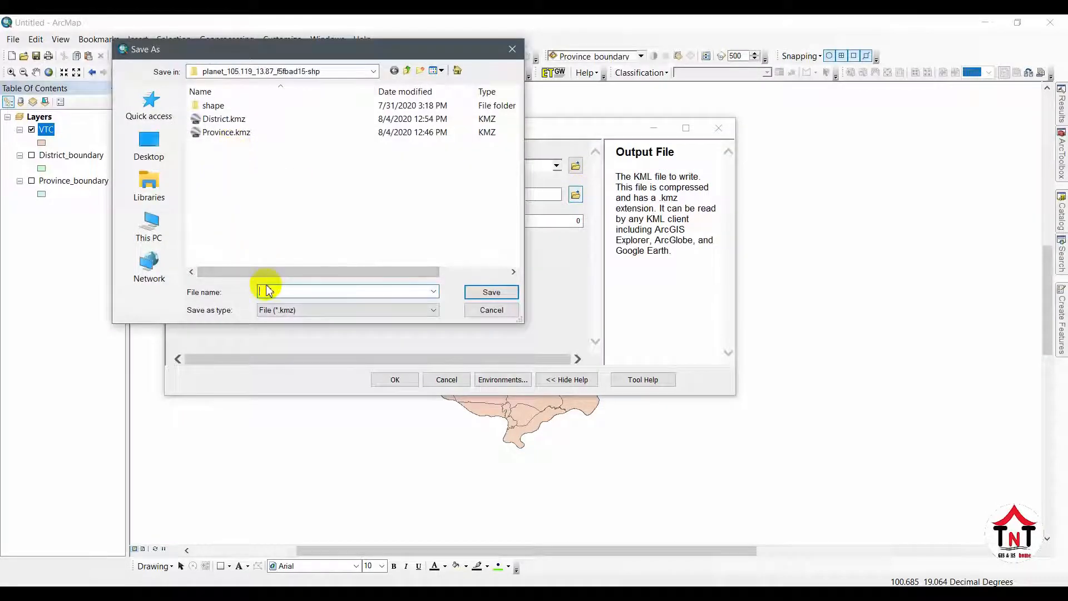
pyautogui.write('VTC')
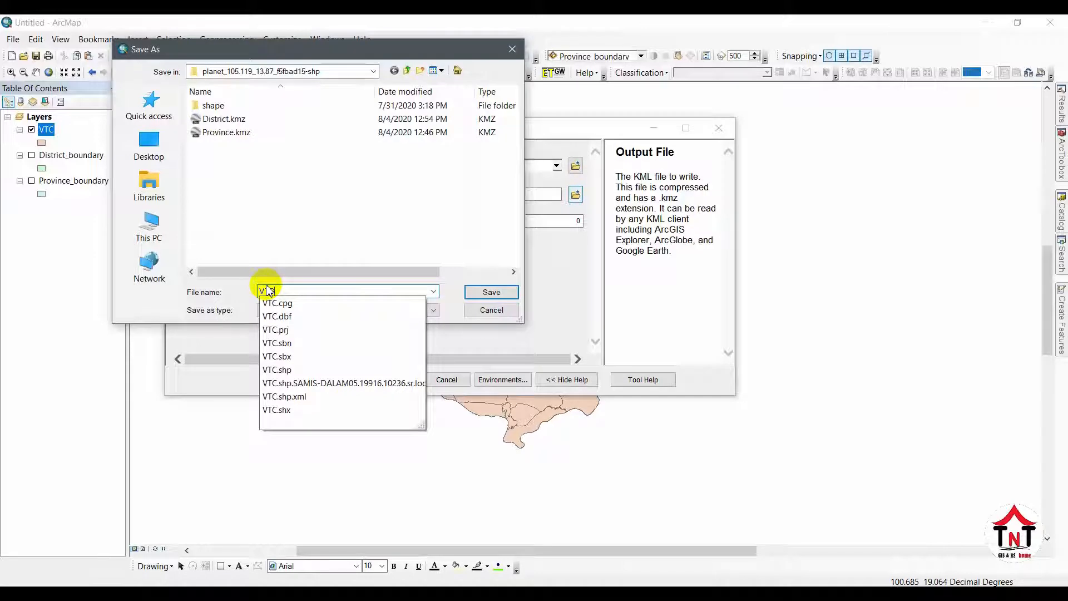
pyautogui.press('Return')
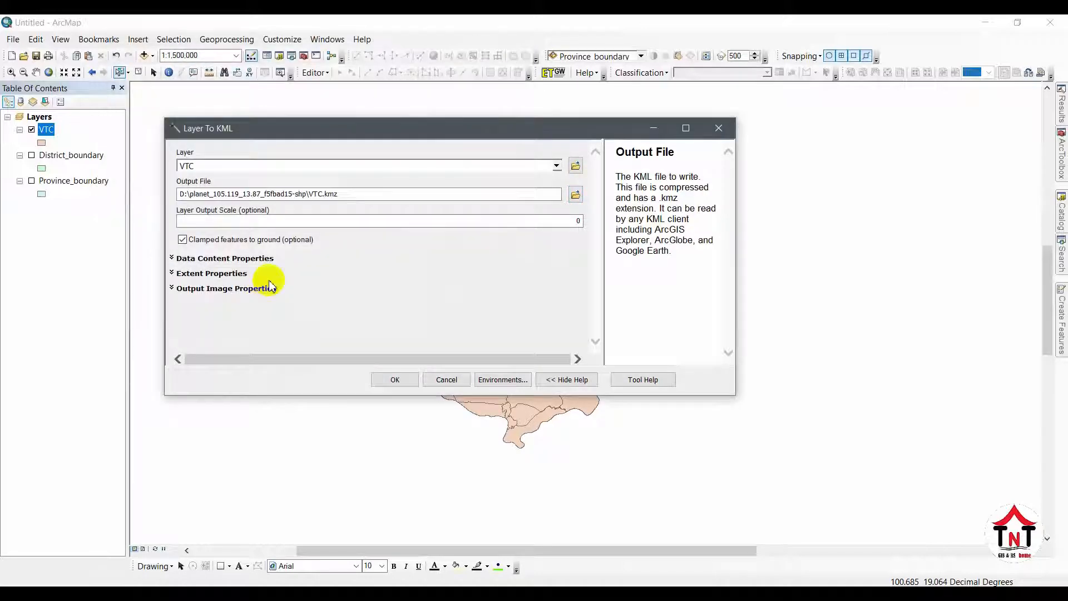
pyautogui.click(398, 380)
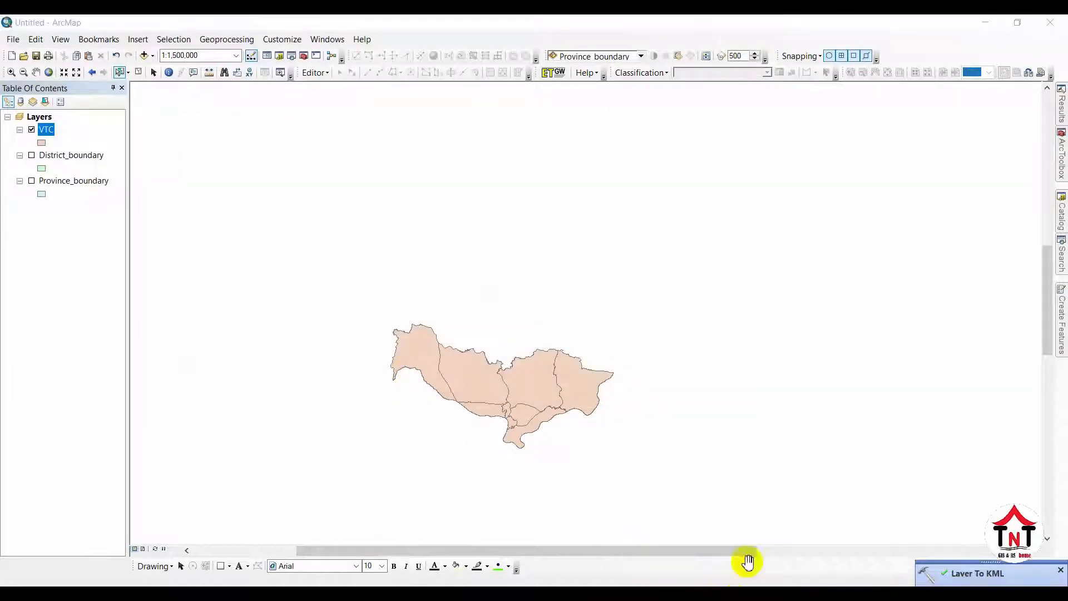
# Minimize Google Earth Pro and switch to the untitled map in Google My Maps in the browser.
pyautogui.click(984, 22)
pyautogui.click(987, 24)
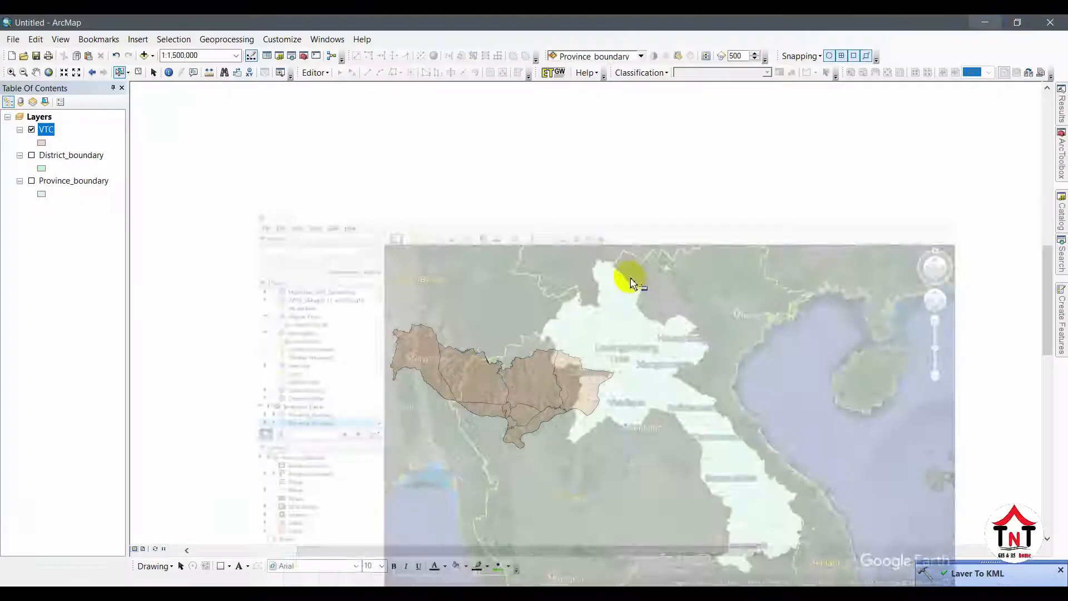
pyautogui.click(361, 584)
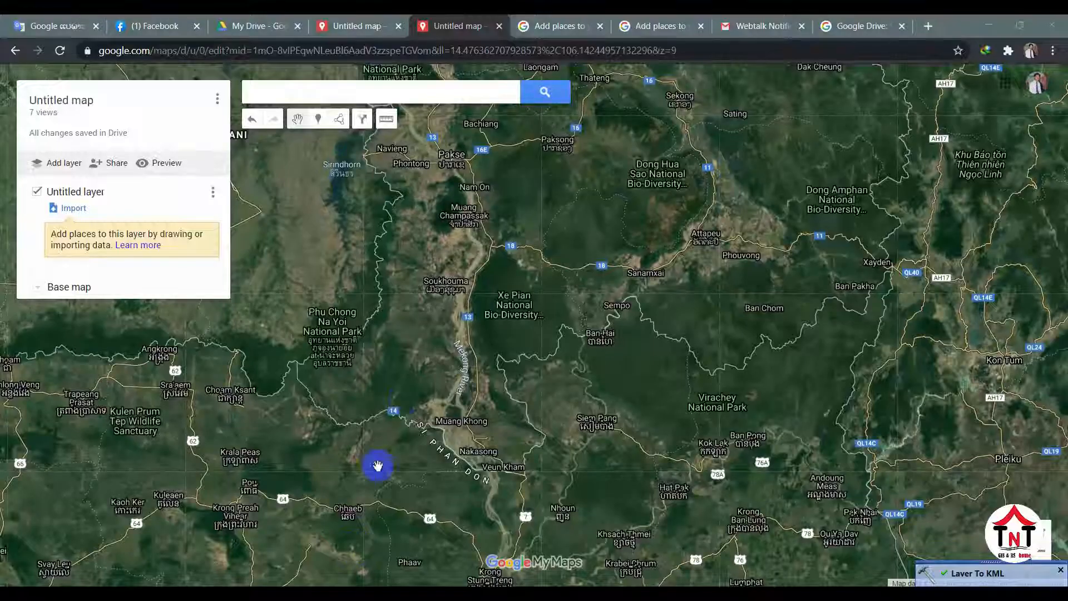
# Switch to the other untitled map and import VTC.kmz from the planet_105.119_13.87_f5fbad15-shp folder into its Untitled layer.
pyautogui.click(361, 27)
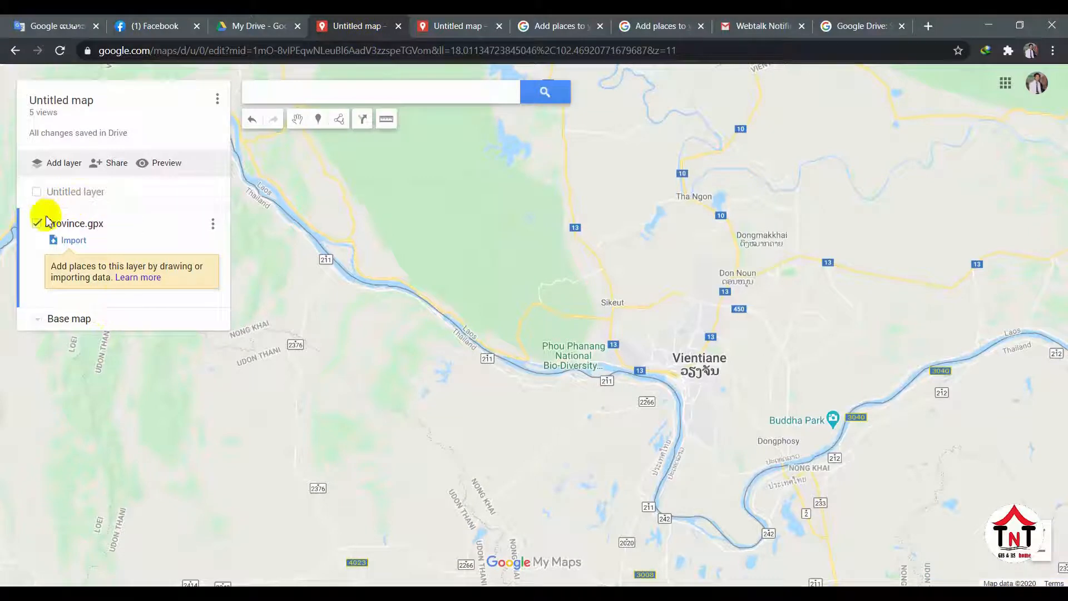
pyautogui.click(61, 191)
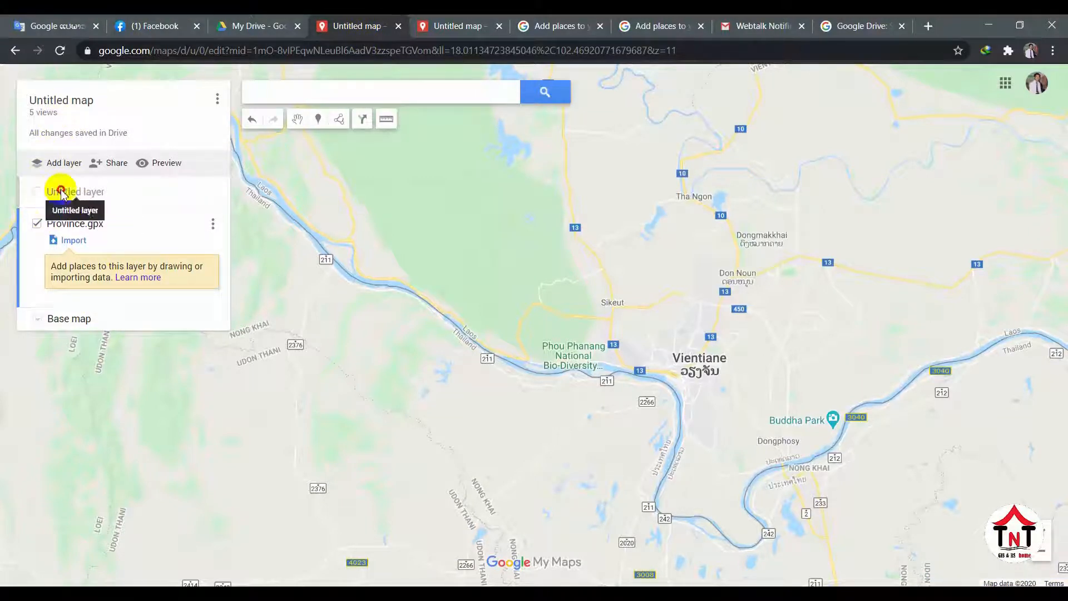
pyautogui.click(70, 210)
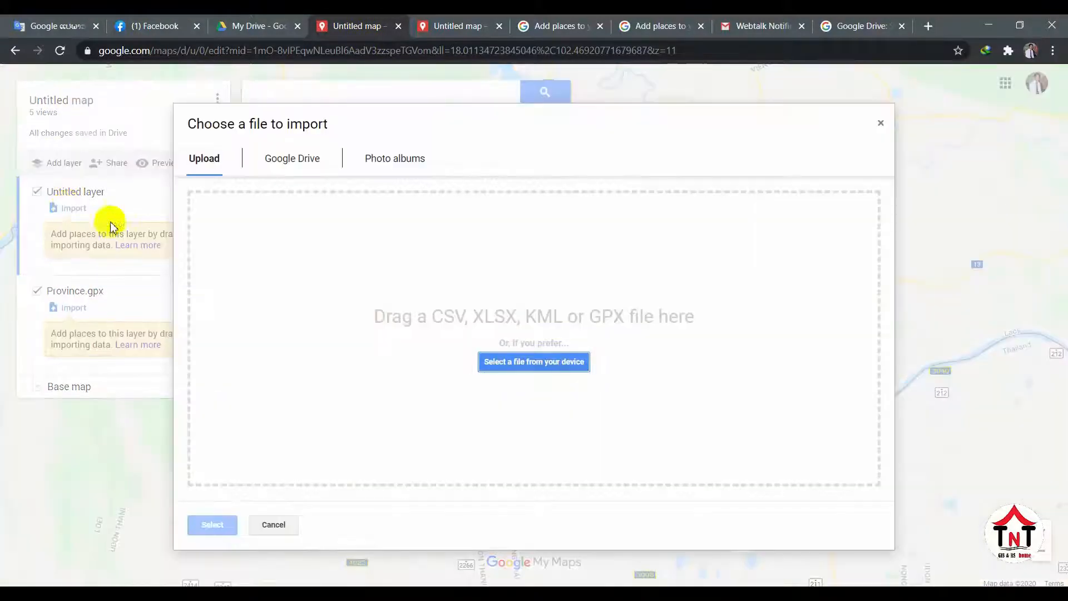
pyautogui.click(495, 361)
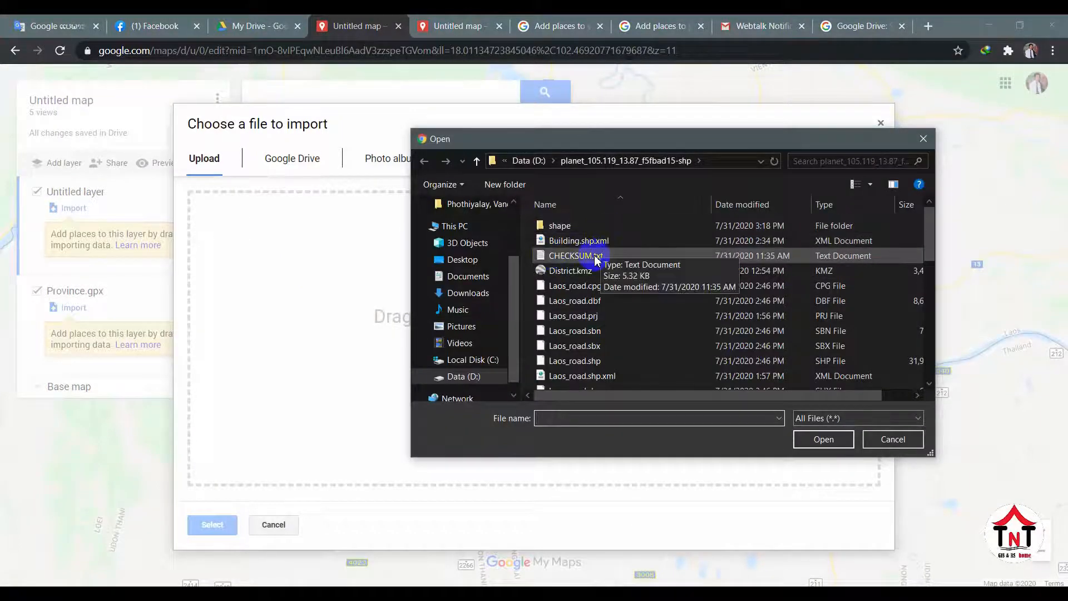
pyautogui.scroll(-4, 590, 257)
pyautogui.scroll(-4, 595, 260)
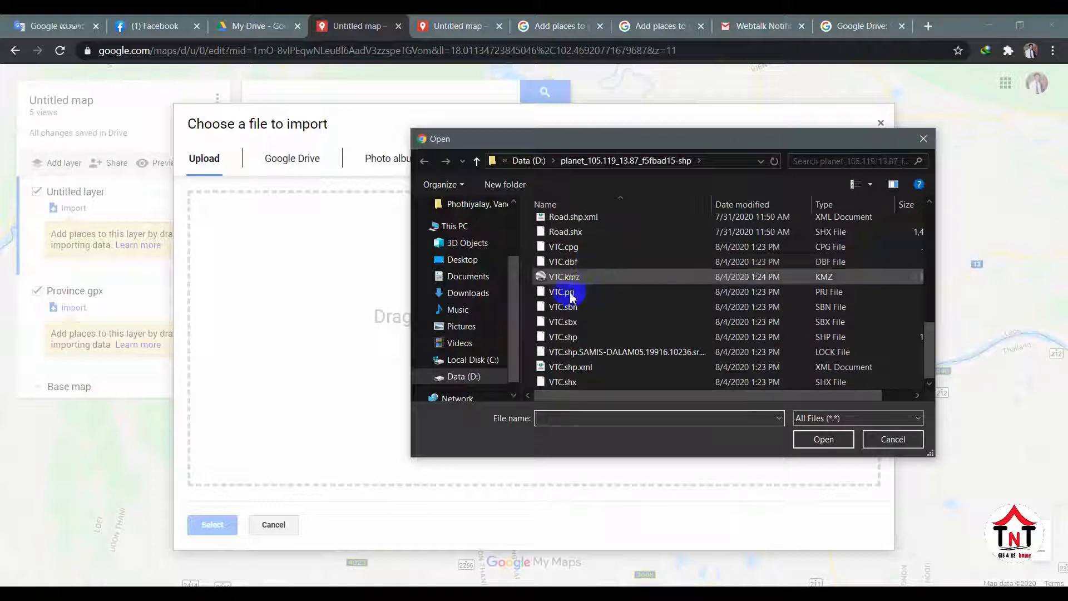
pyautogui.click(563, 277)
pyautogui.click(815, 442)
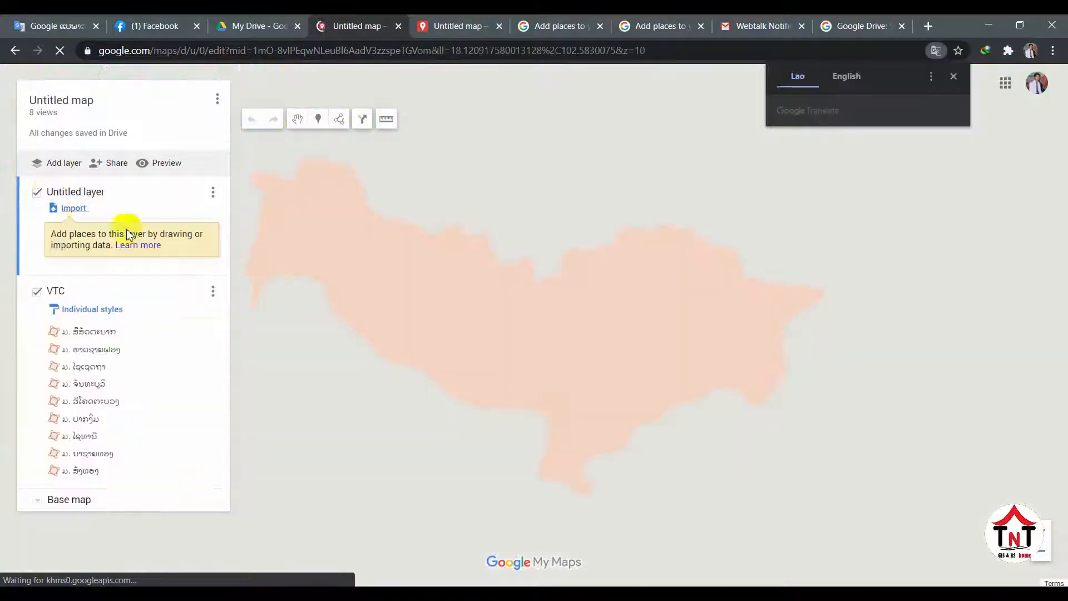
pyautogui.click(953, 76)
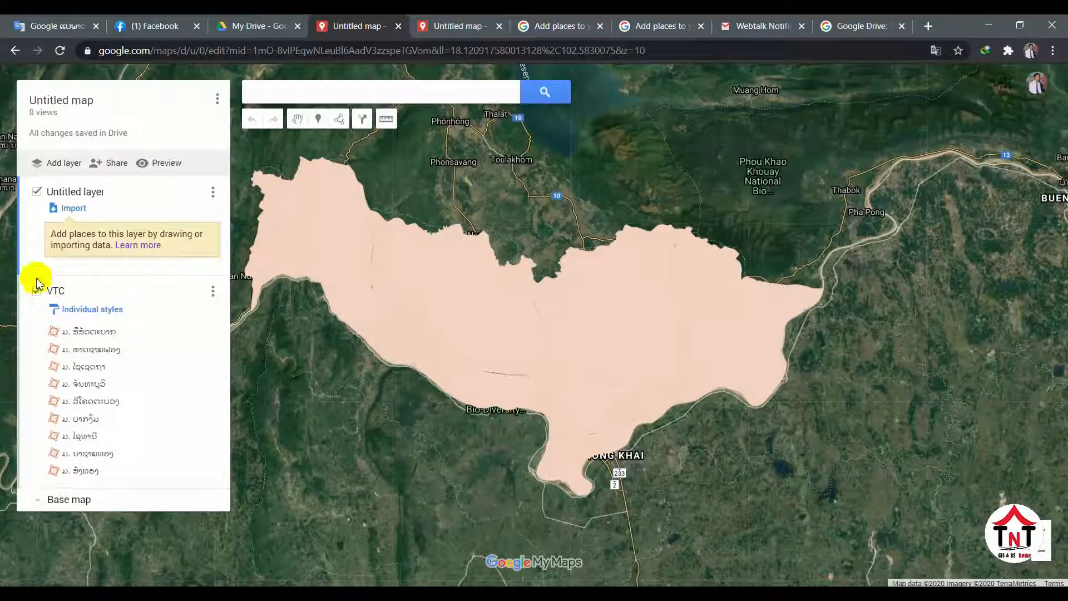
# Group the VTC layer's places by uniform style and label them by name.
pyautogui.click(214, 292)
pyautogui.click(172, 270)
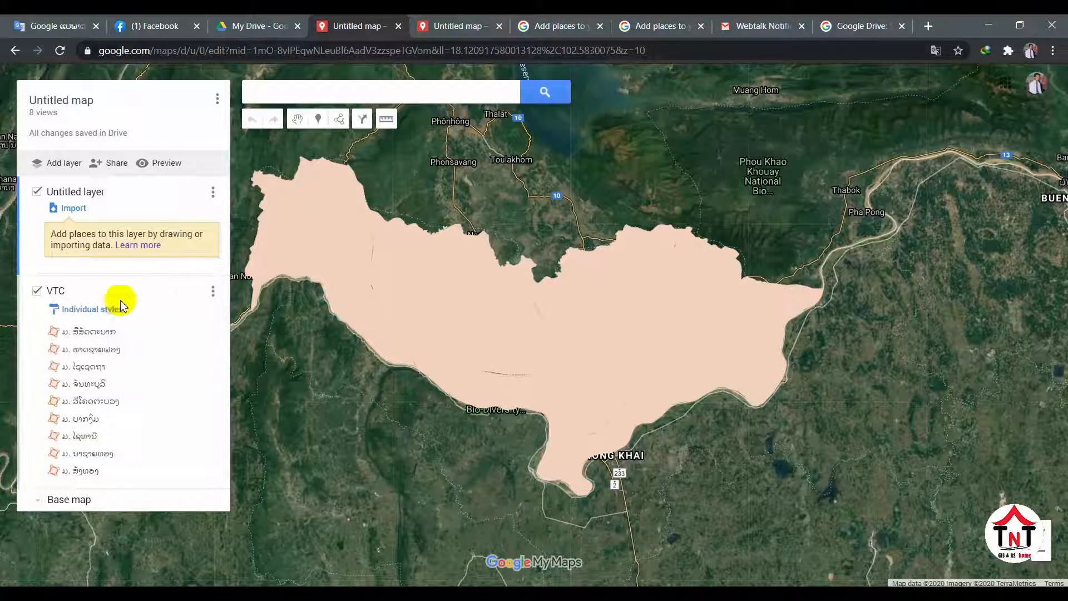
pyautogui.click(90, 309)
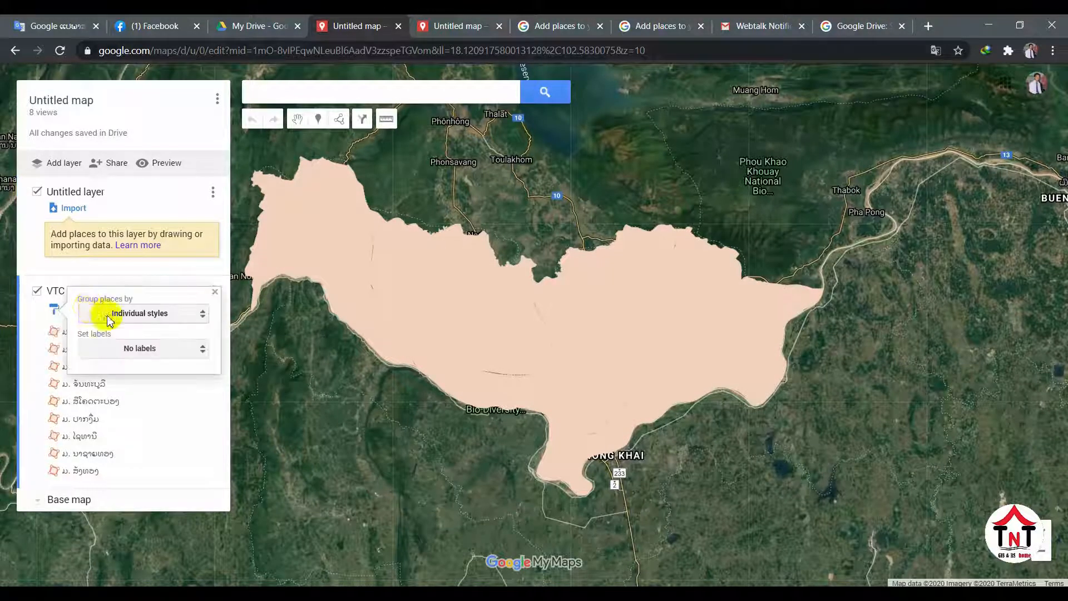
pyautogui.click(110, 318)
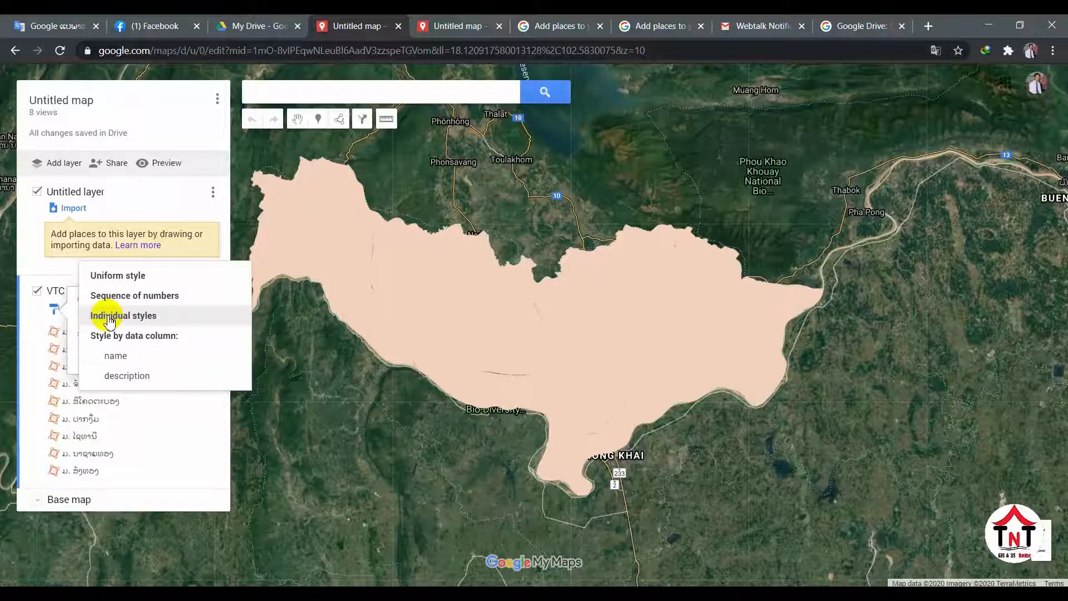
pyautogui.click(117, 276)
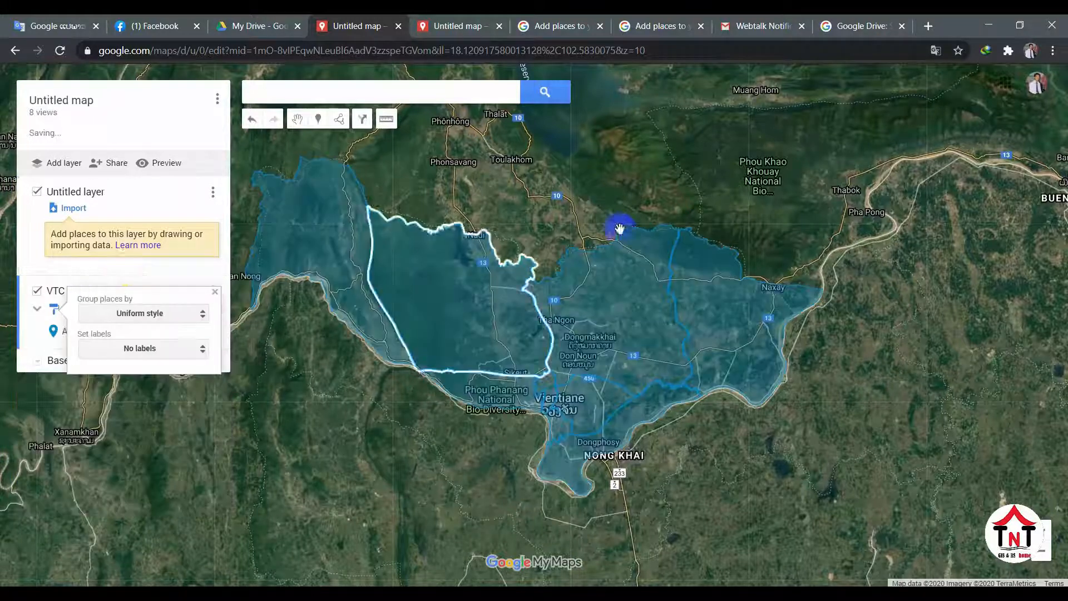
pyautogui.click(134, 350)
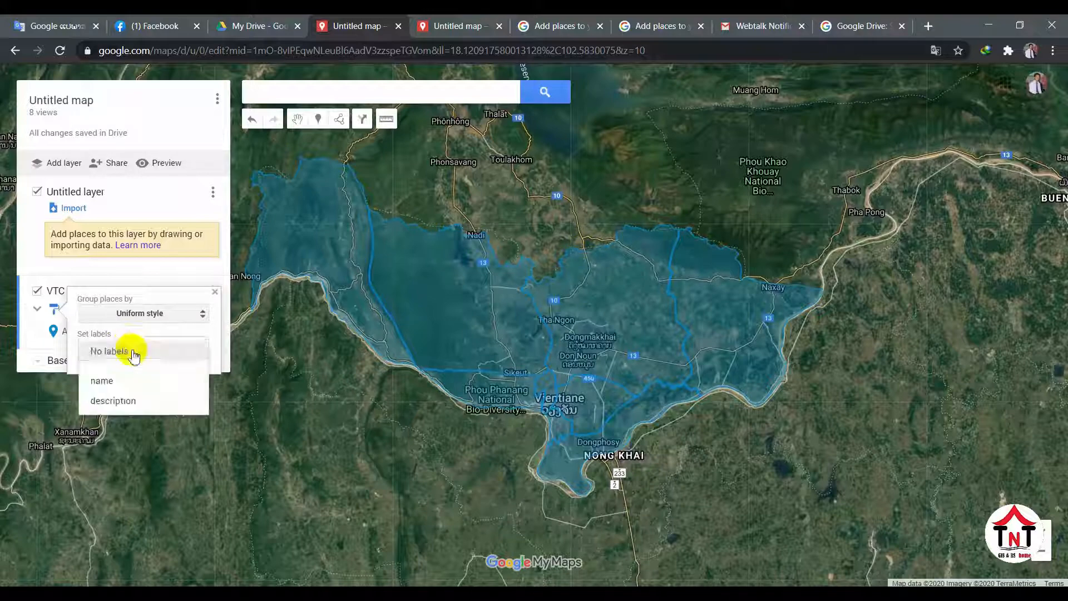
pyautogui.click(122, 380)
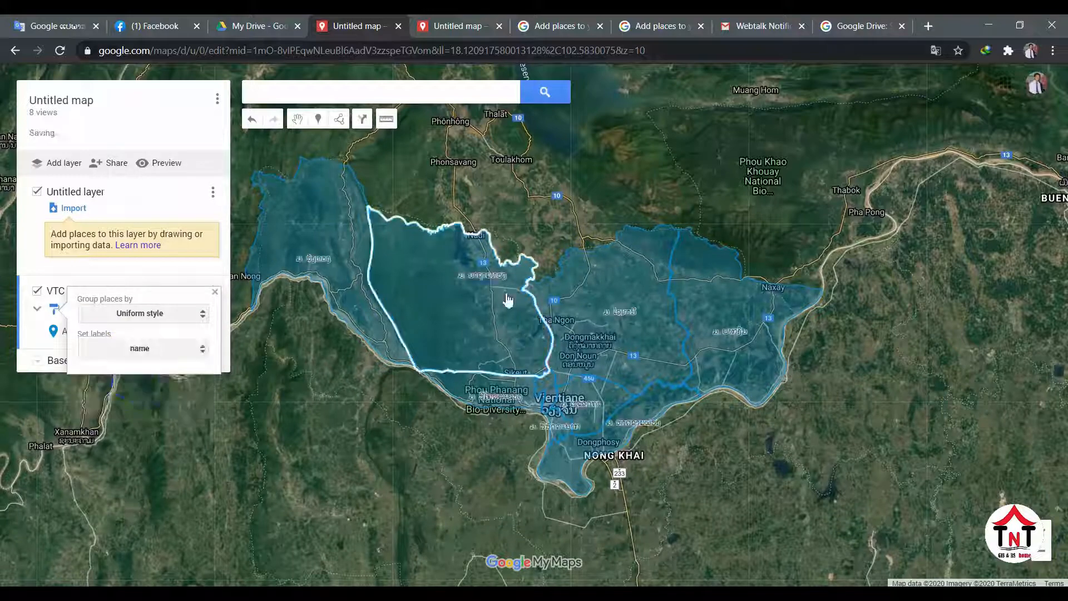
# Examine the labelled VTC district polygons over the satellite base map around Vientiane.
pyautogui.scroll(3, 507, 301)
pyautogui.scroll(-1, 506, 306)
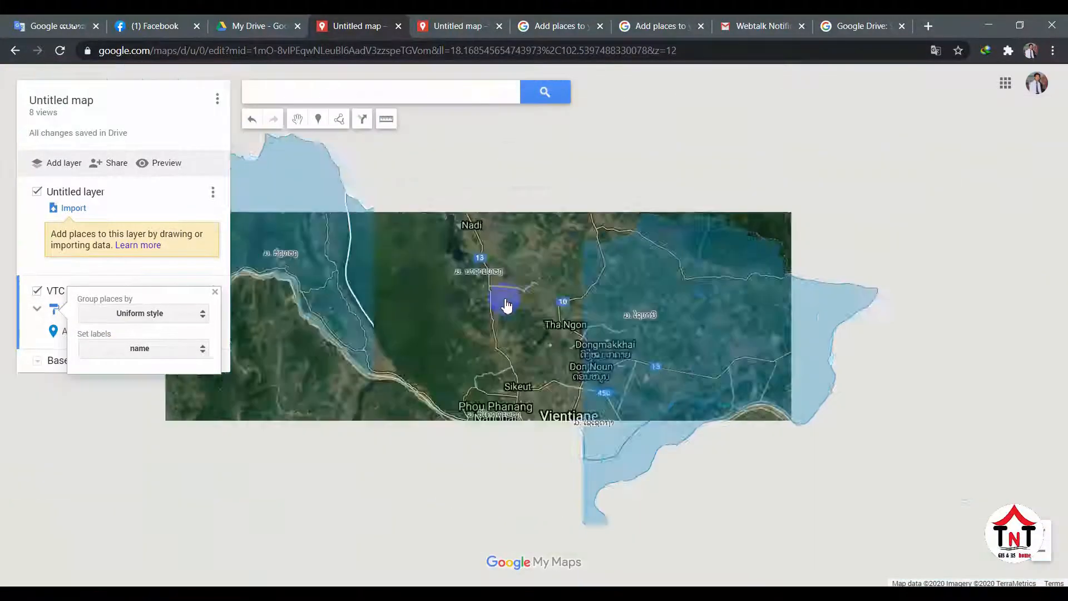
pyautogui.scroll(-3, 506, 305)
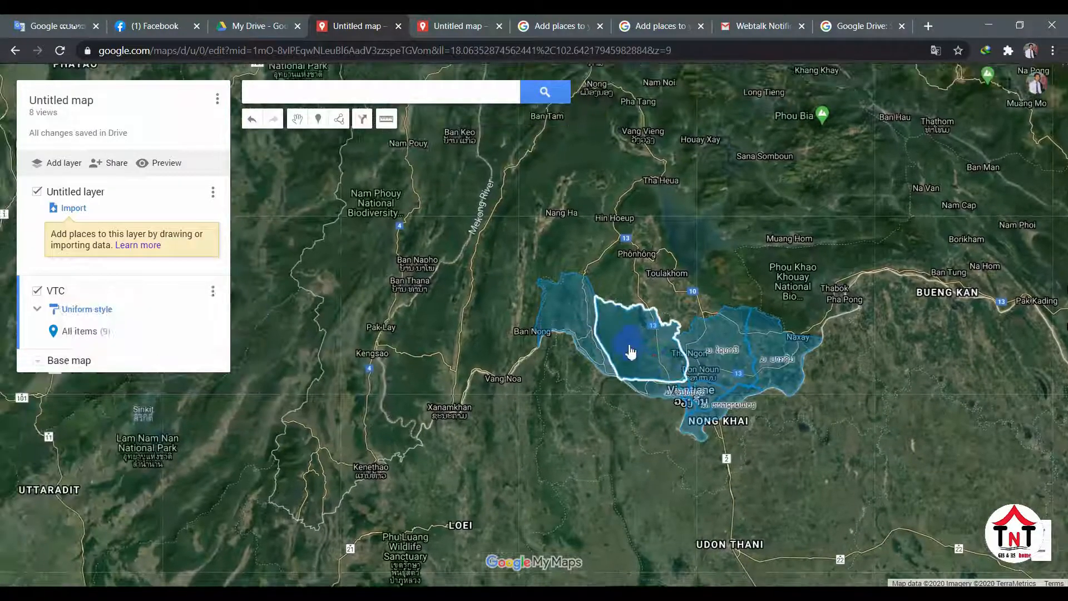
pyautogui.scroll(2, 630, 351)
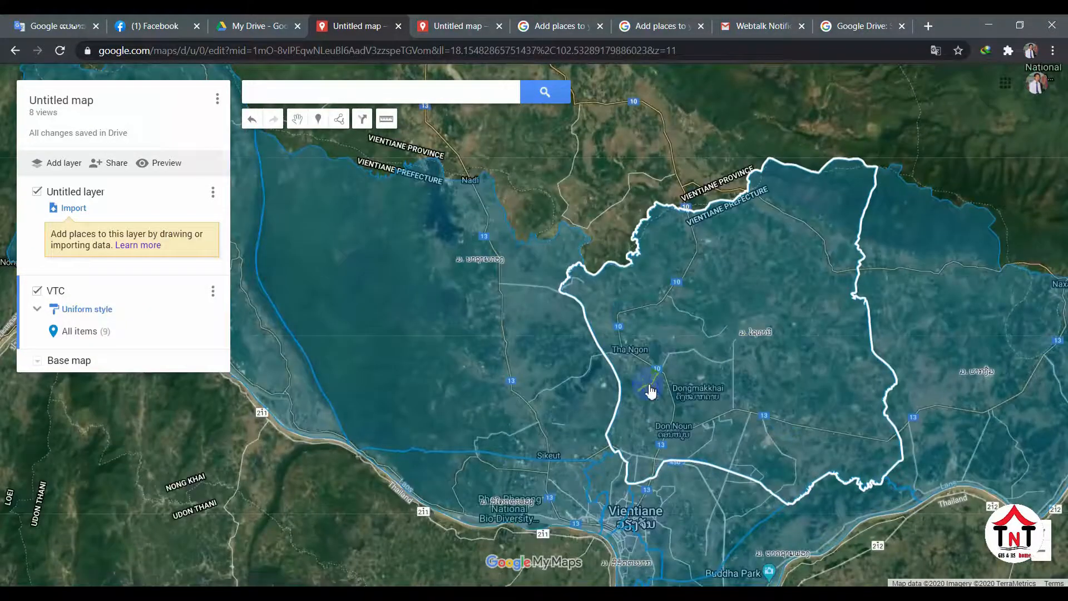
pyautogui.scroll(-1, 650, 391)
pyautogui.scroll(1, 907, 448)
# Compare the VTC district boundaries with the Mekong River and the Laos–Thailand border along the eastern and southern edges.
pyautogui.scroll(1, 757, 483)
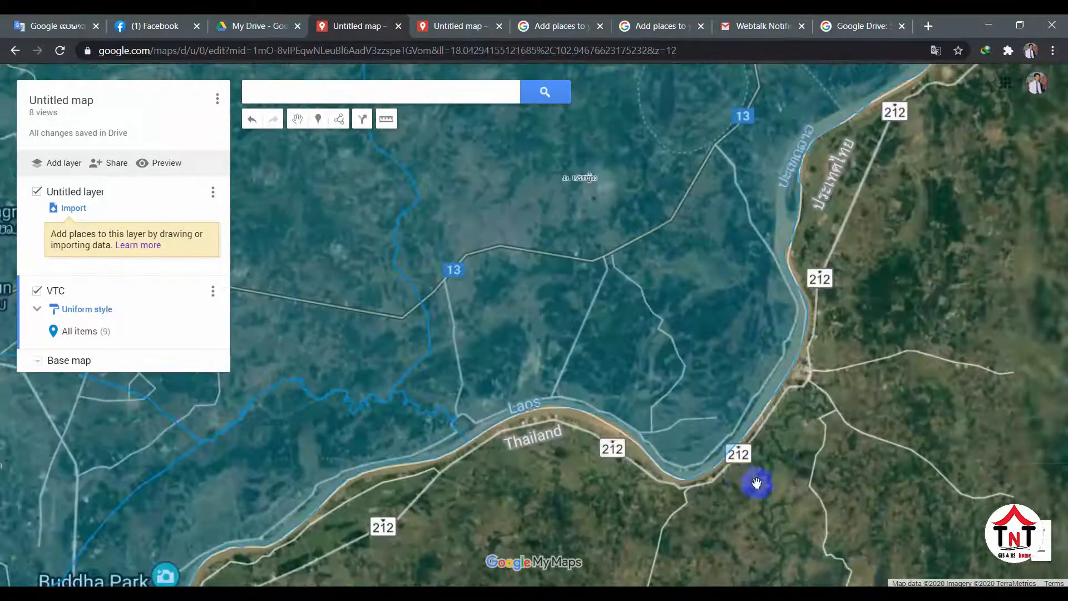
pyautogui.scroll(2, 734, 472)
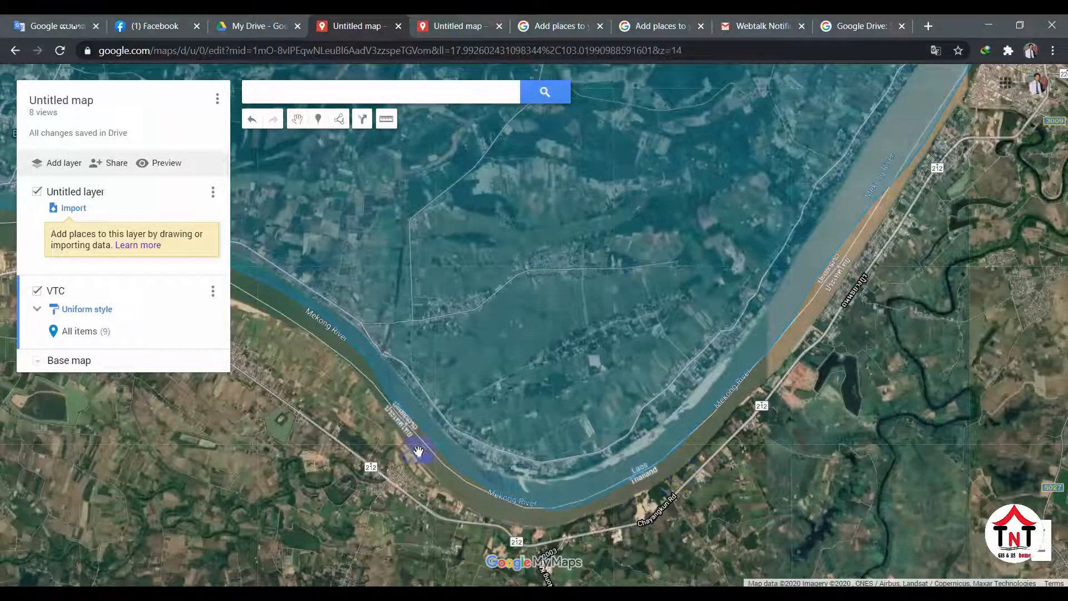
pyautogui.moveTo(418, 451); pyautogui.dragTo(652, 313)
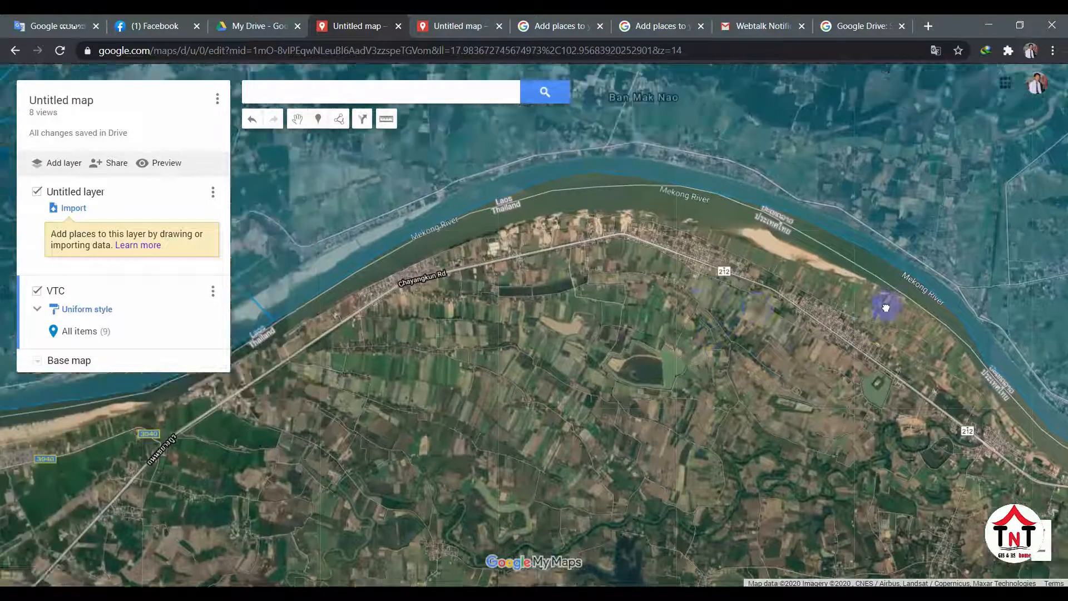
pyautogui.moveTo(886, 308); pyautogui.dragTo(908, 308)
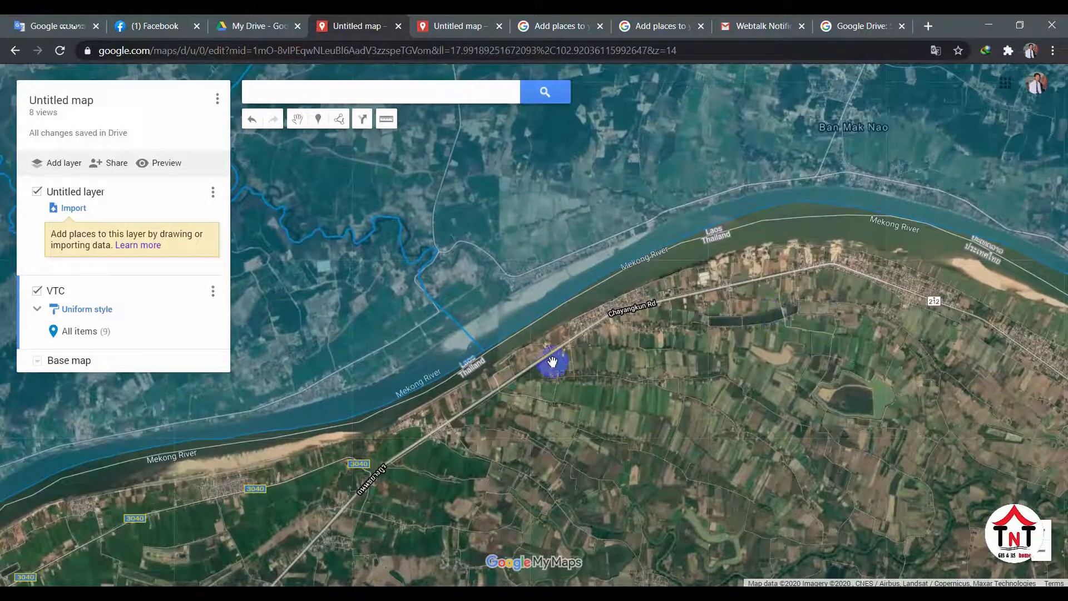
pyautogui.moveTo(552, 361); pyautogui.dragTo(579, 338)
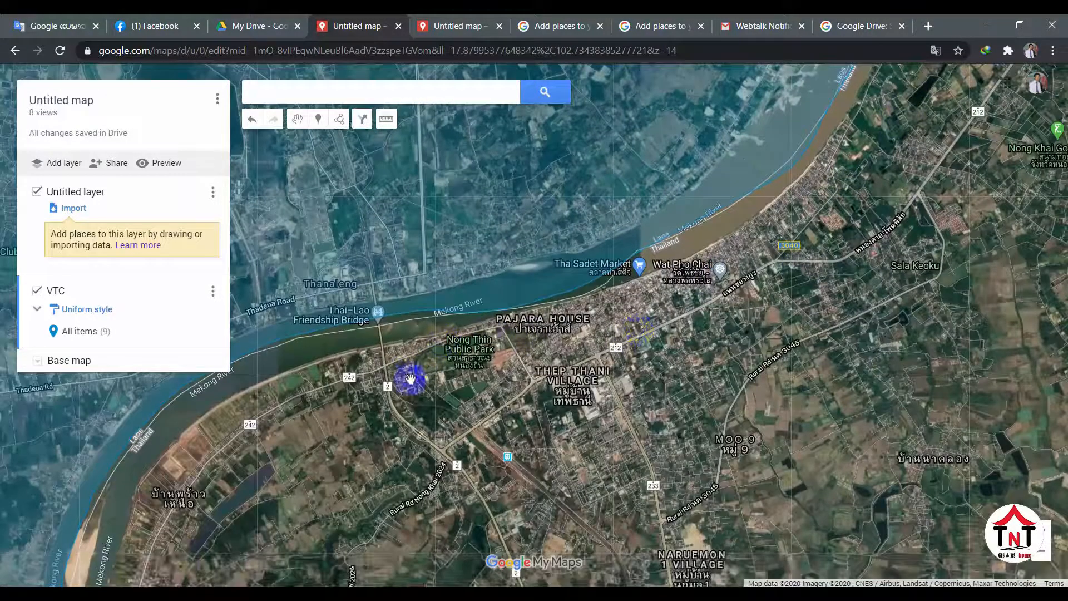
pyautogui.moveTo(337, 420); pyautogui.dragTo(803, 282)
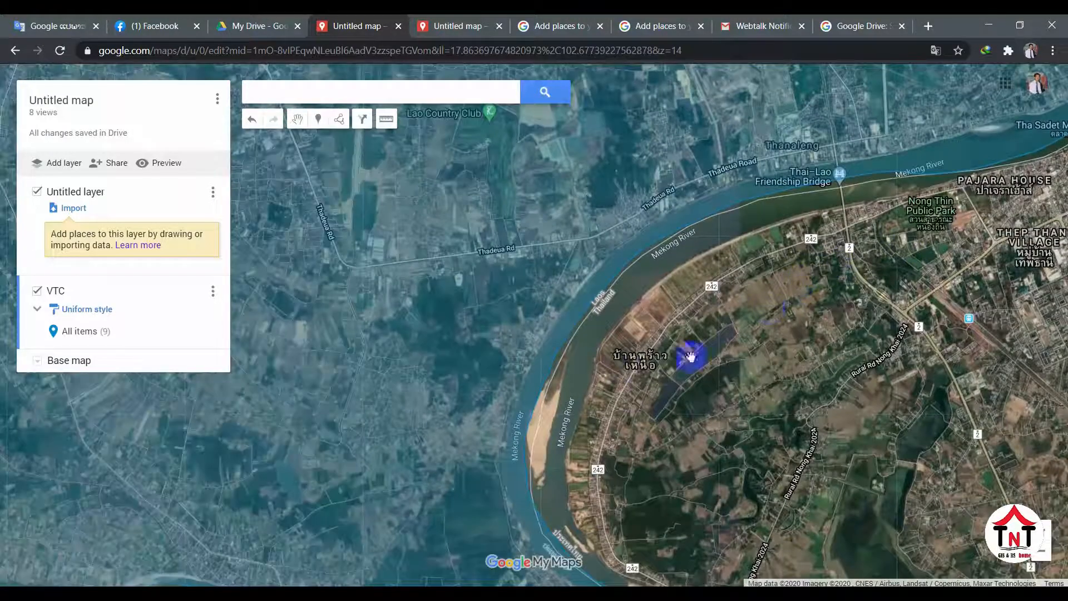
pyautogui.moveTo(562, 439); pyautogui.dragTo(630, 263)
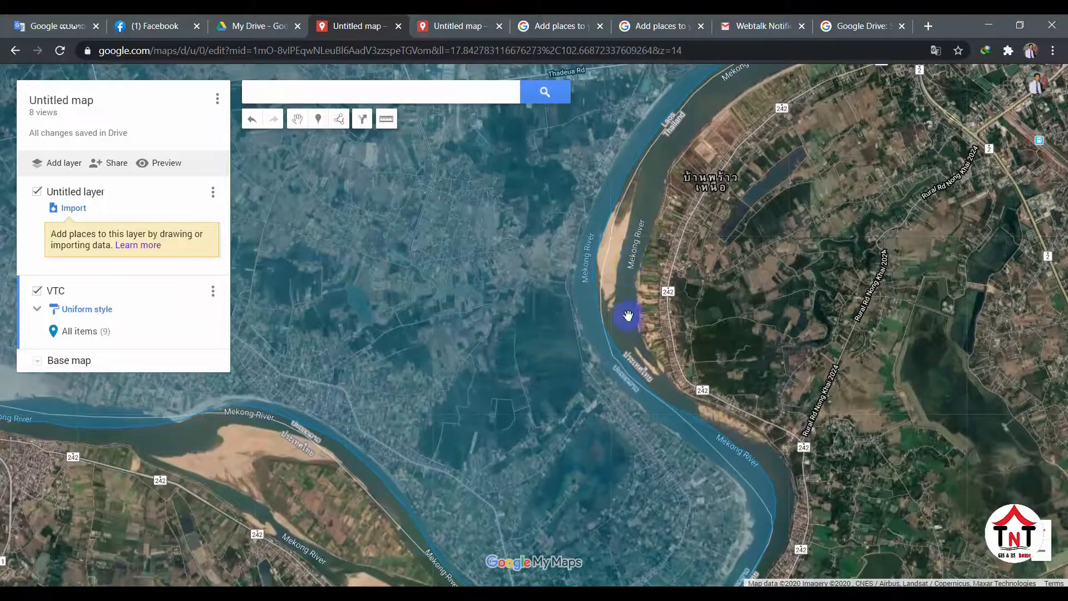
pyautogui.scroll(-1, 628, 315)
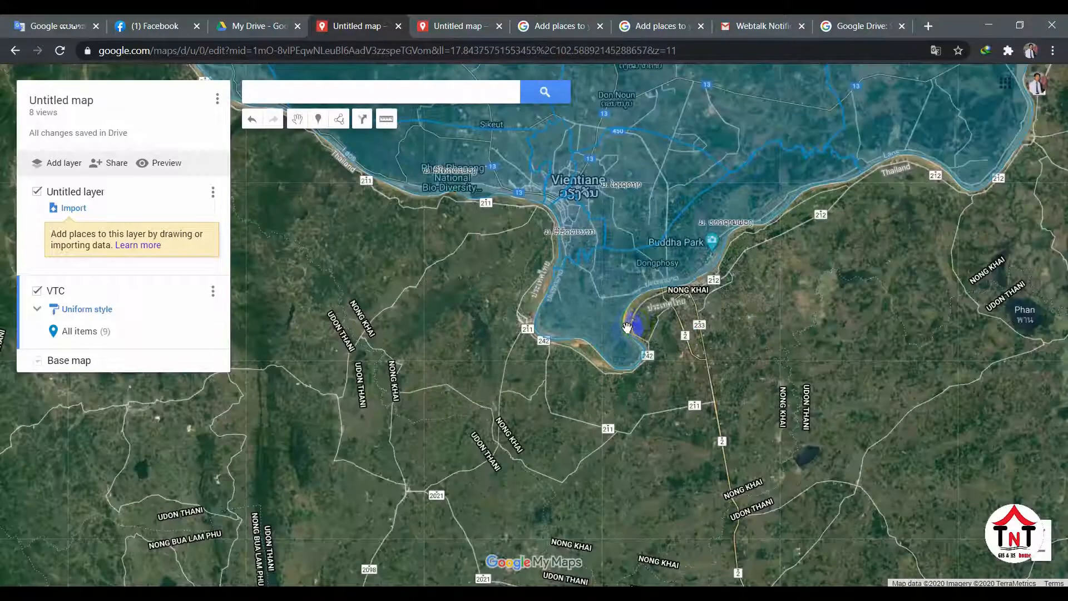
# Check how the westernmost VTC district boundary fits the Mekong River, finishing with an overview of the whole layer.
pyautogui.moveTo(619, 283); pyautogui.dragTo(624, 433)
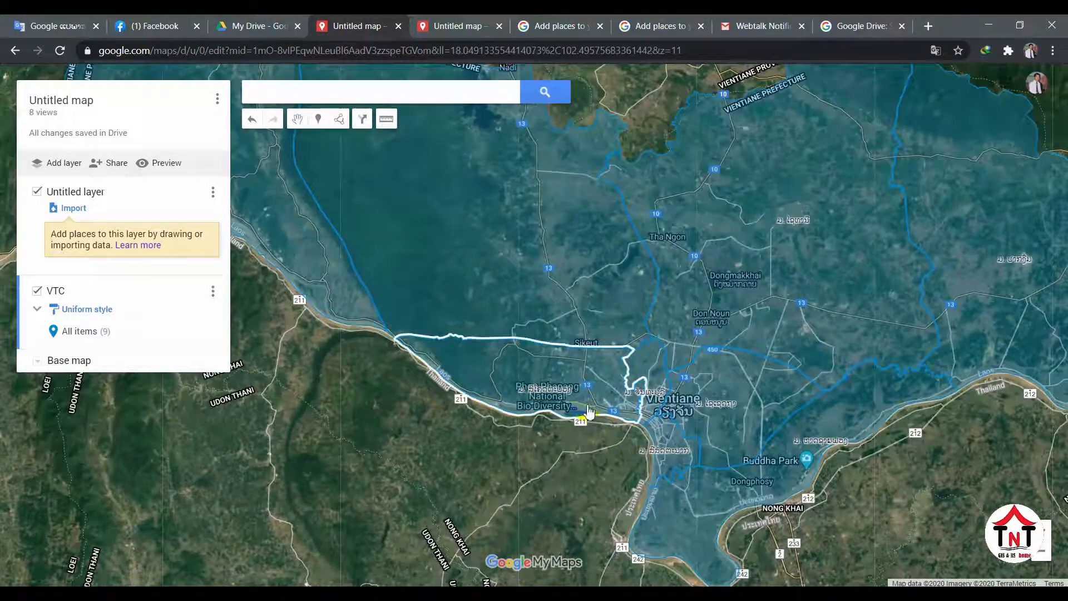
pyautogui.moveTo(461, 328); pyautogui.dragTo(868, 487)
pyautogui.scroll(2, 579, 297)
pyautogui.scroll(2, 578, 297)
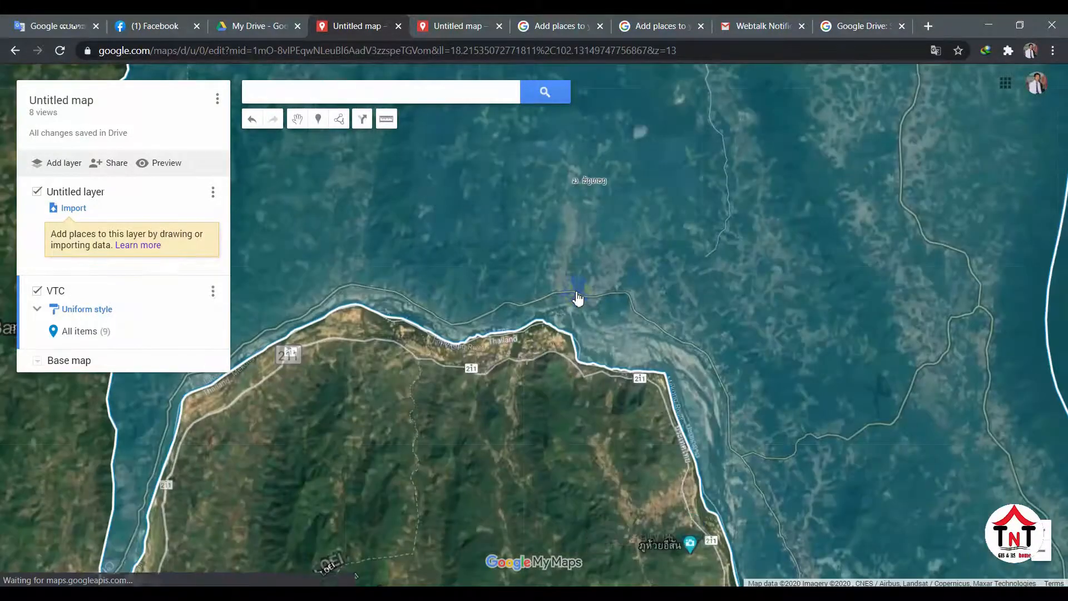
pyautogui.scroll(2, 617, 388)
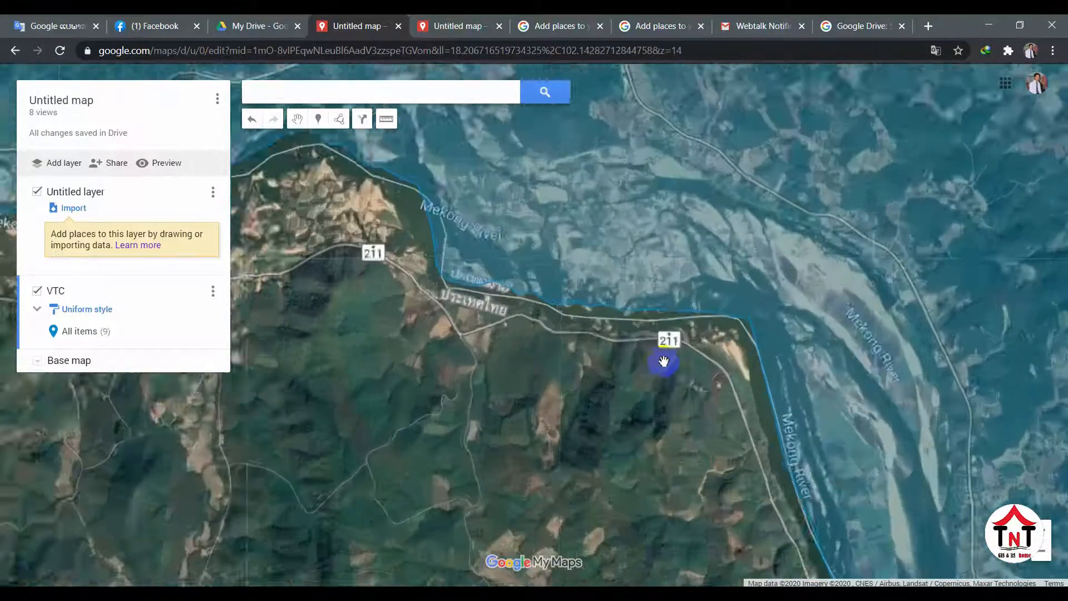
pyautogui.scroll(3, 681, 328)
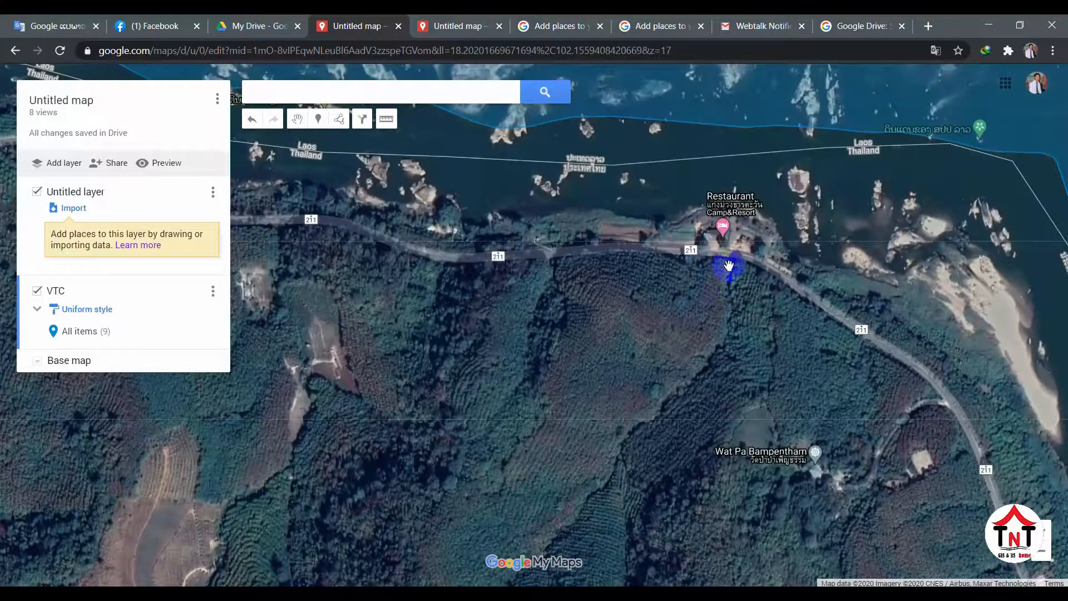
pyautogui.scroll(-1, 729, 266)
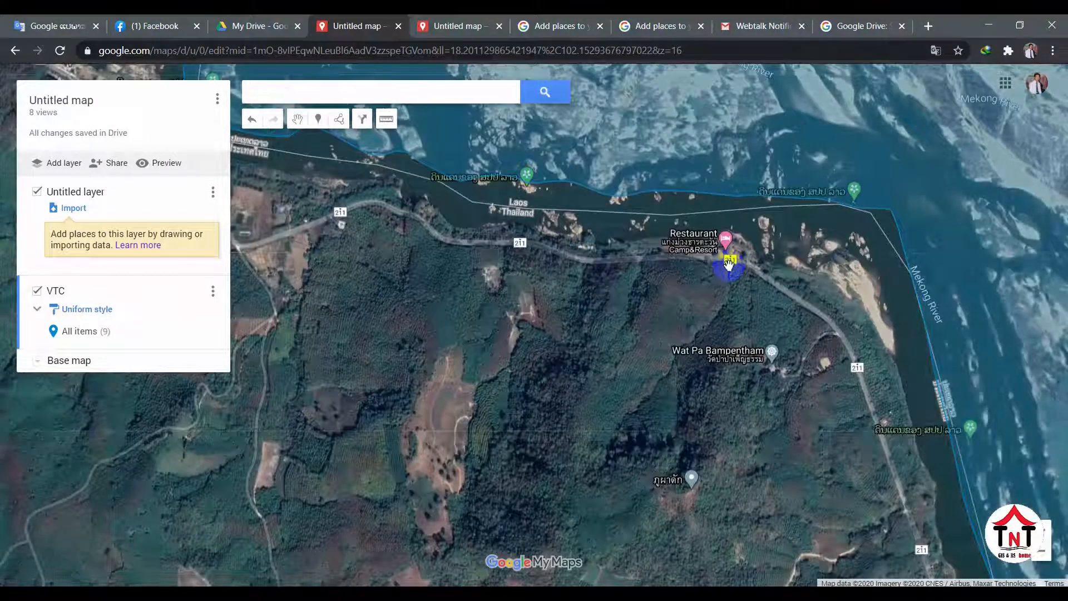
pyautogui.scroll(-1, 728, 267)
pyautogui.scroll(-2, 717, 273)
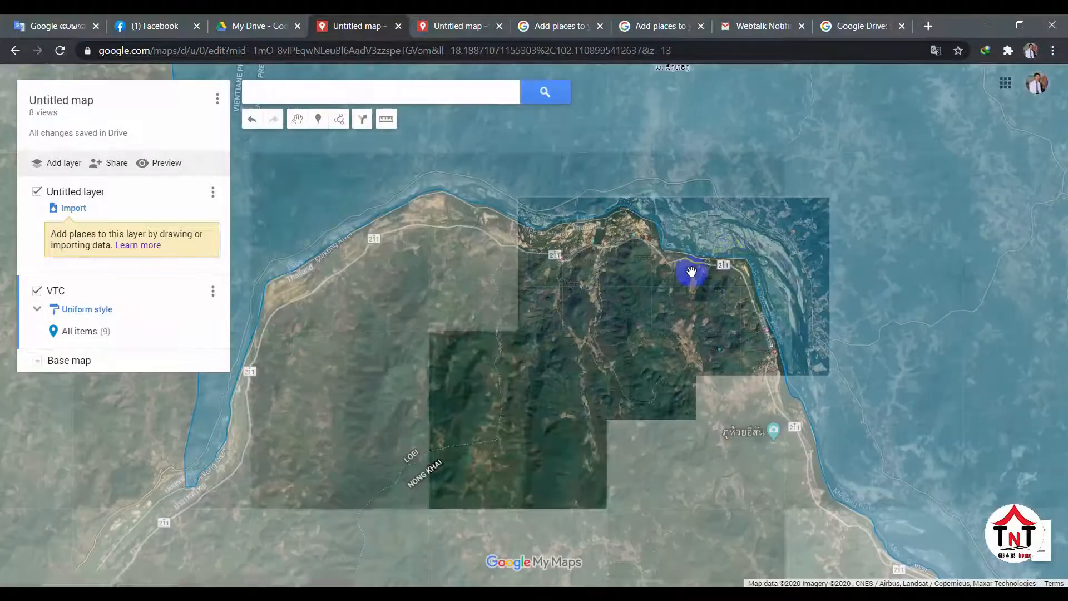
pyautogui.scroll(-2, 692, 272)
pyautogui.scroll(-1, 626, 494)
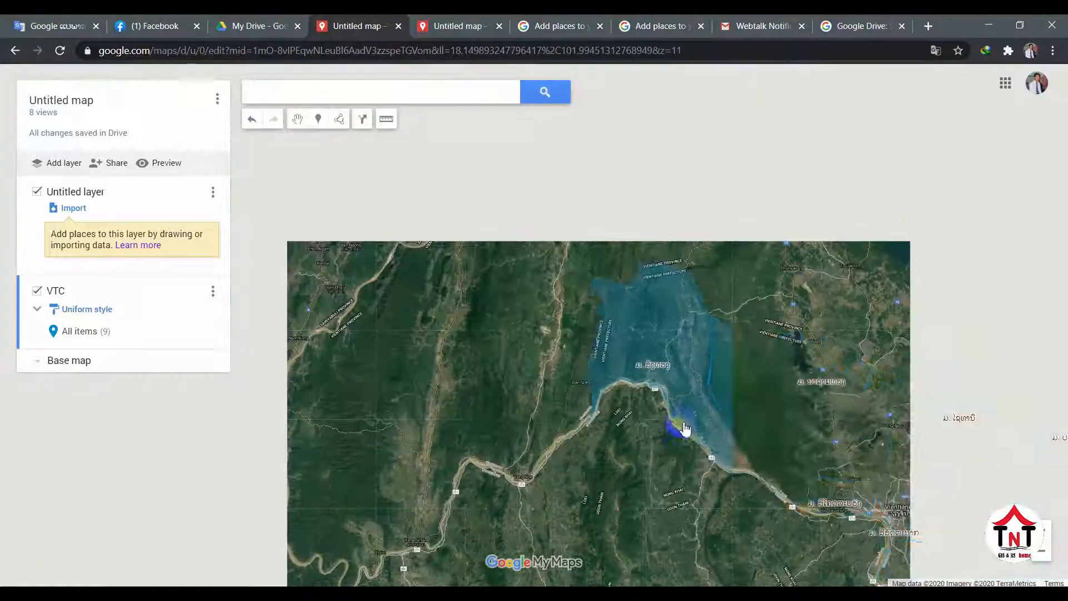
pyautogui.moveTo(550, 394); pyautogui.dragTo(268, 372)
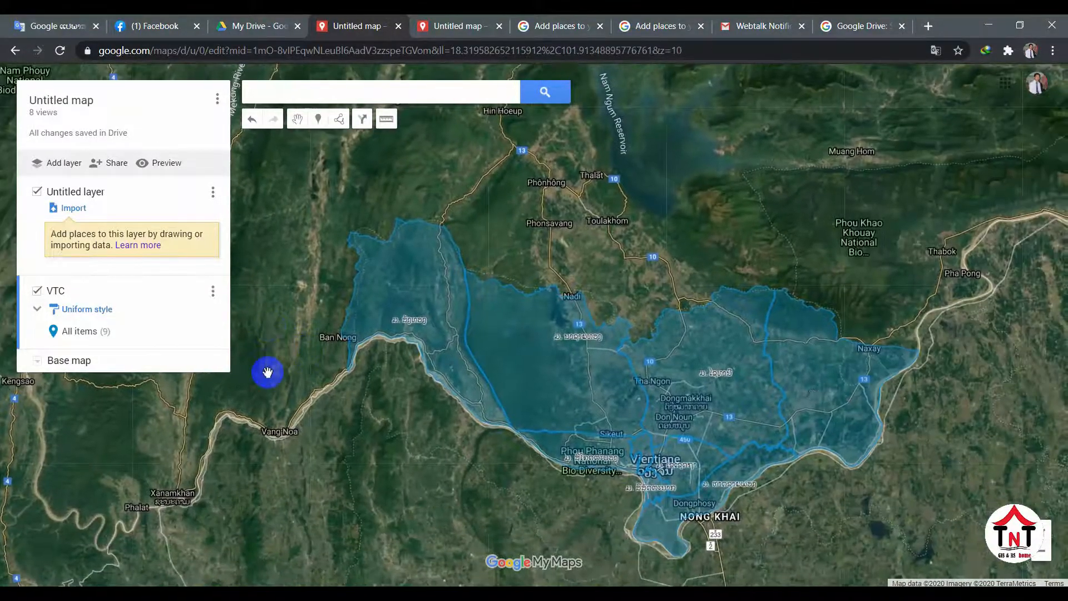
# Review the VTC layer's place-grouping options and keep Uniform style.
pyautogui.click(107, 313)
pyautogui.click(113, 318)
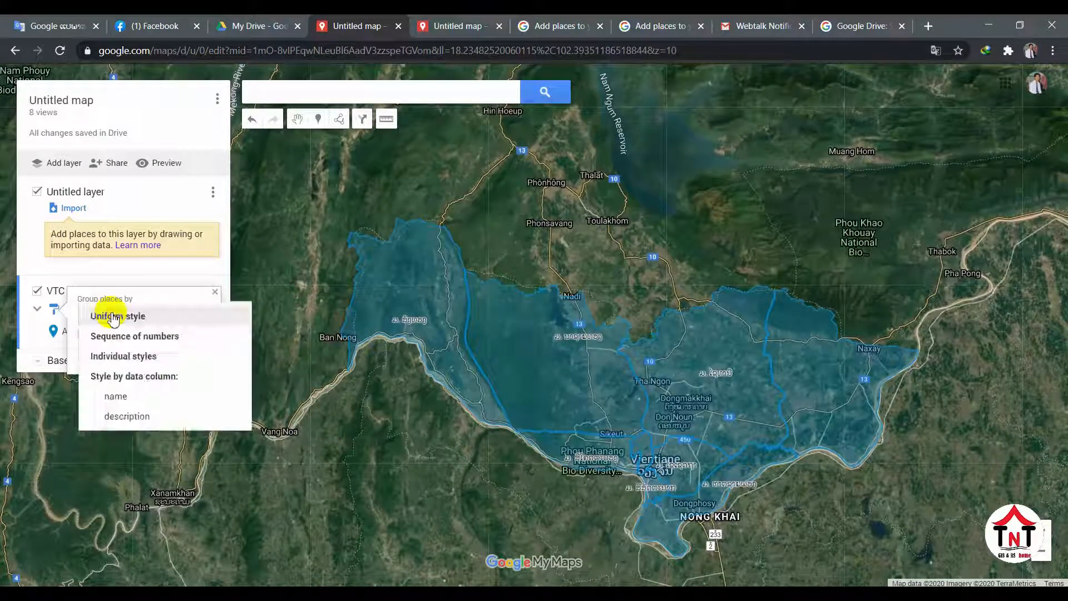
pyautogui.click(113, 317)
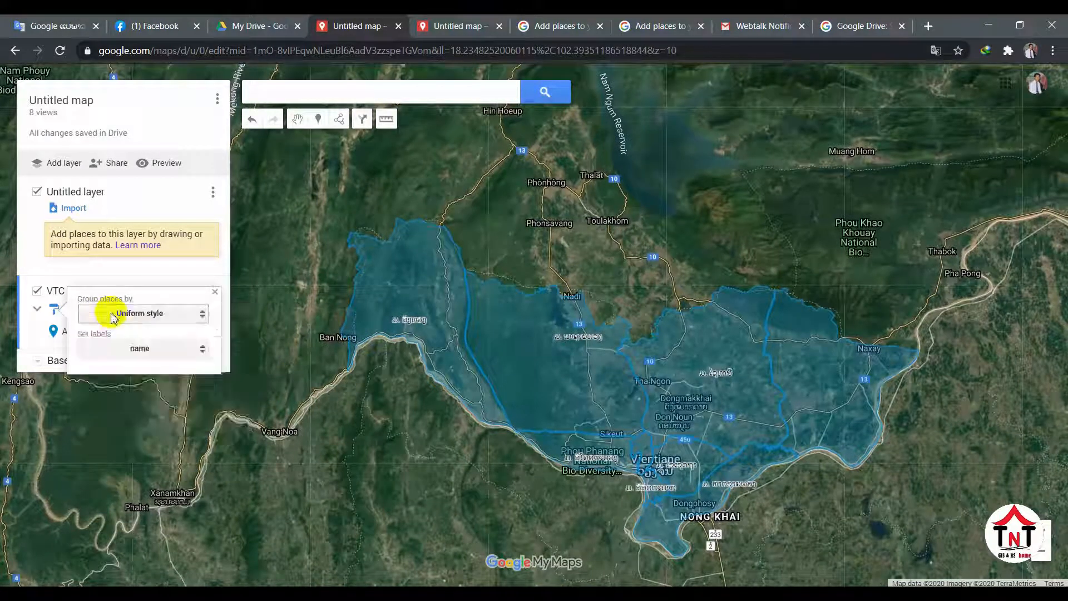
pyautogui.click(148, 272)
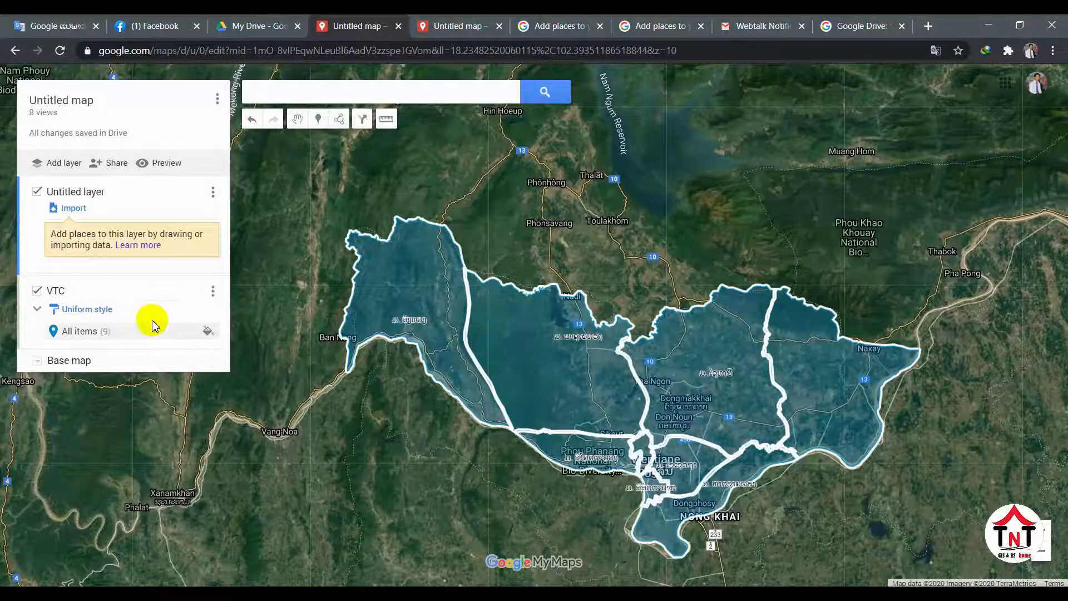
# Try grouping the VTC places by Sequence of numbers and by Individual styles.
pyautogui.click(212, 290)
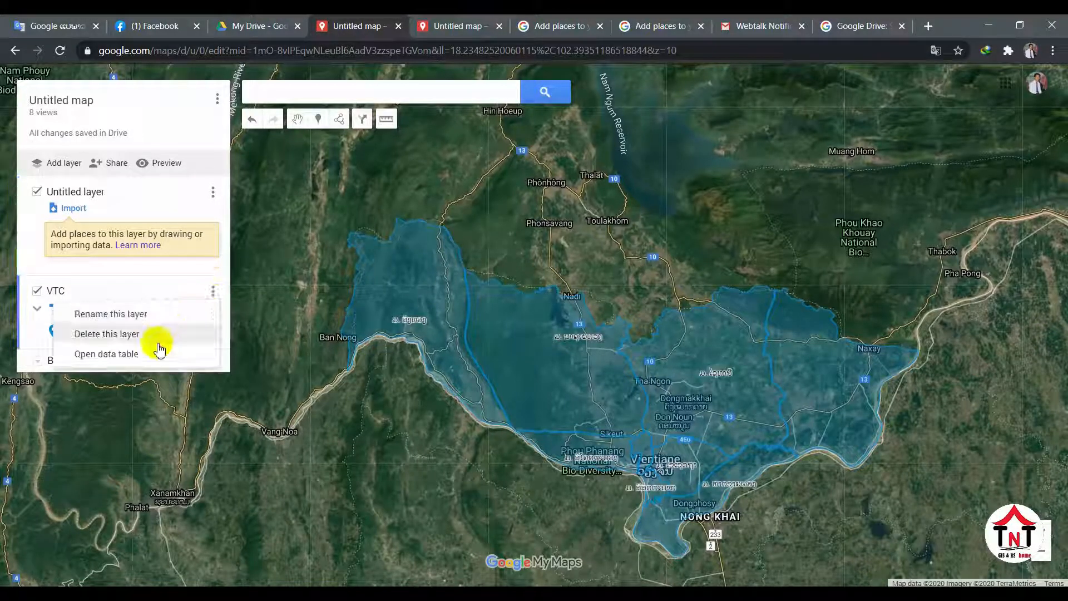
pyautogui.click(115, 282)
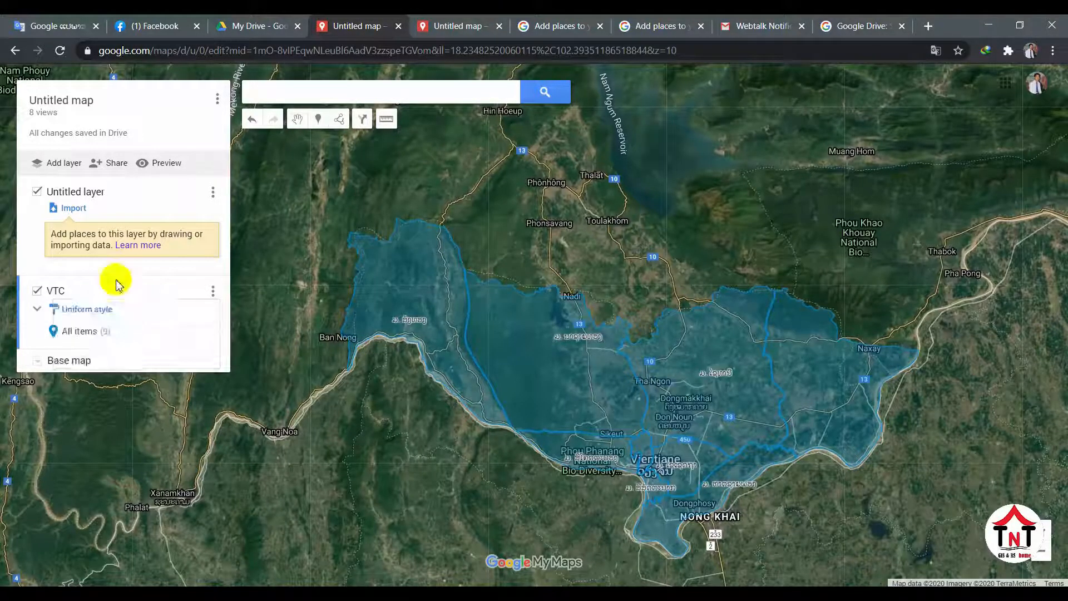
pyautogui.click(87, 314)
pyautogui.click(130, 319)
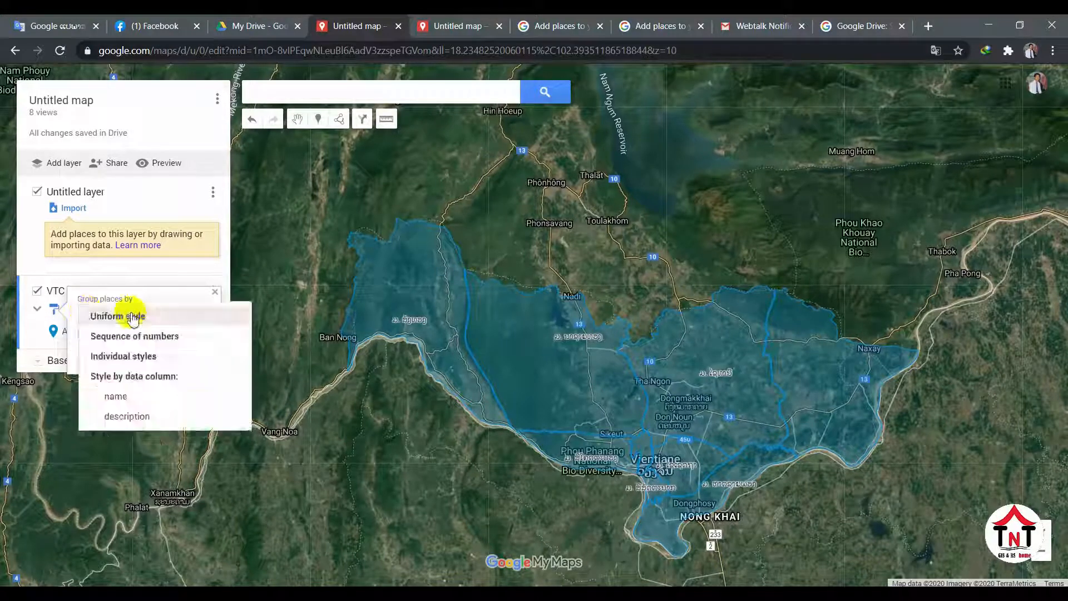
pyautogui.click(129, 335)
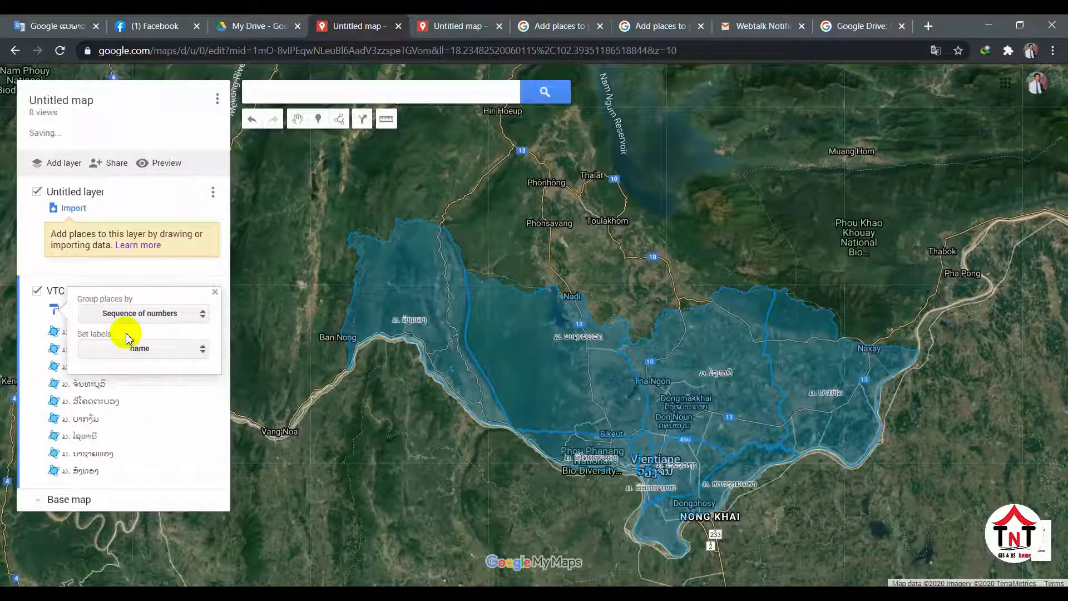
pyautogui.click(142, 316)
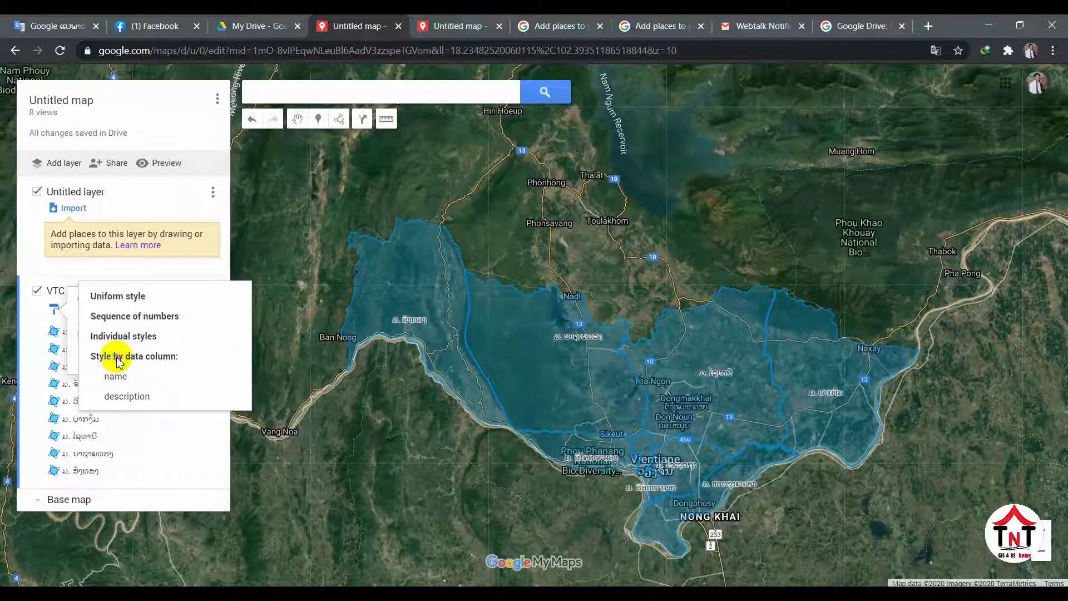
pyautogui.click(114, 335)
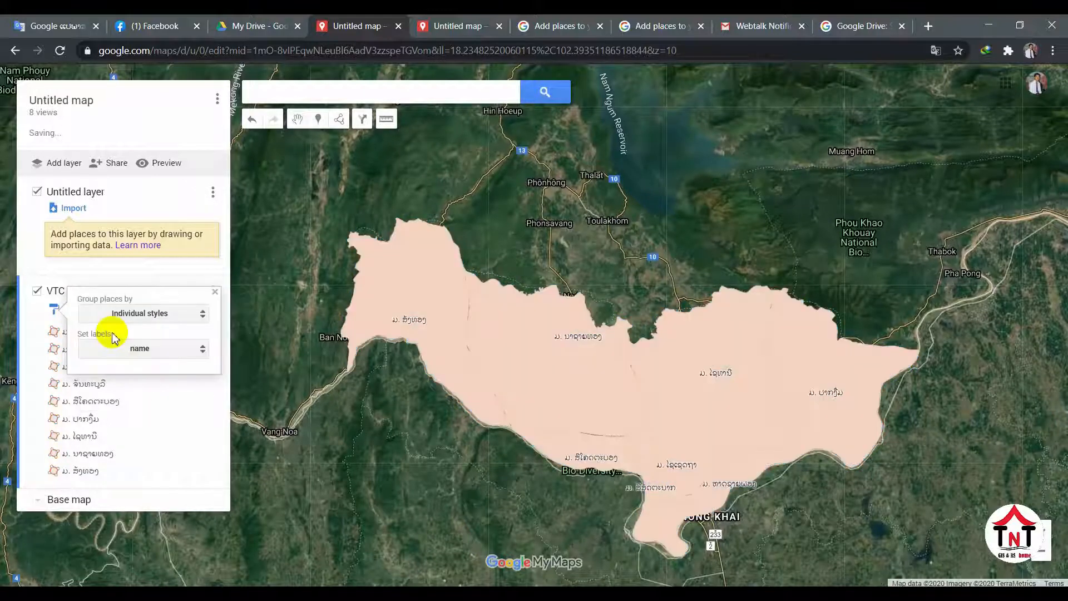
# Inspect the attribute details of the Sangthong, Naxaythong and Xaithani district polygons.
pyautogui.click(412, 299)
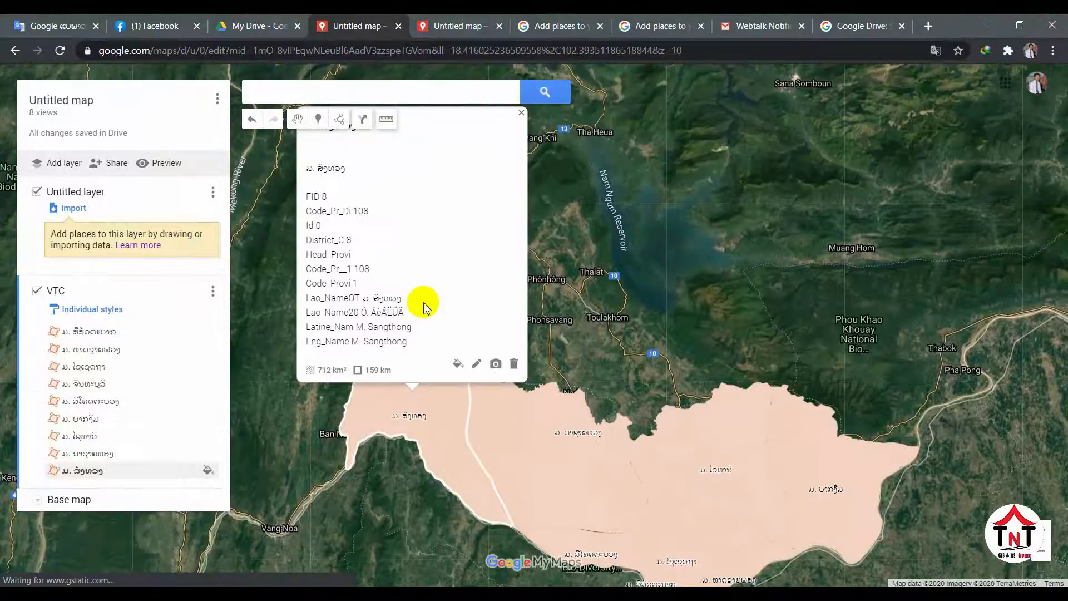
pyautogui.click(509, 437)
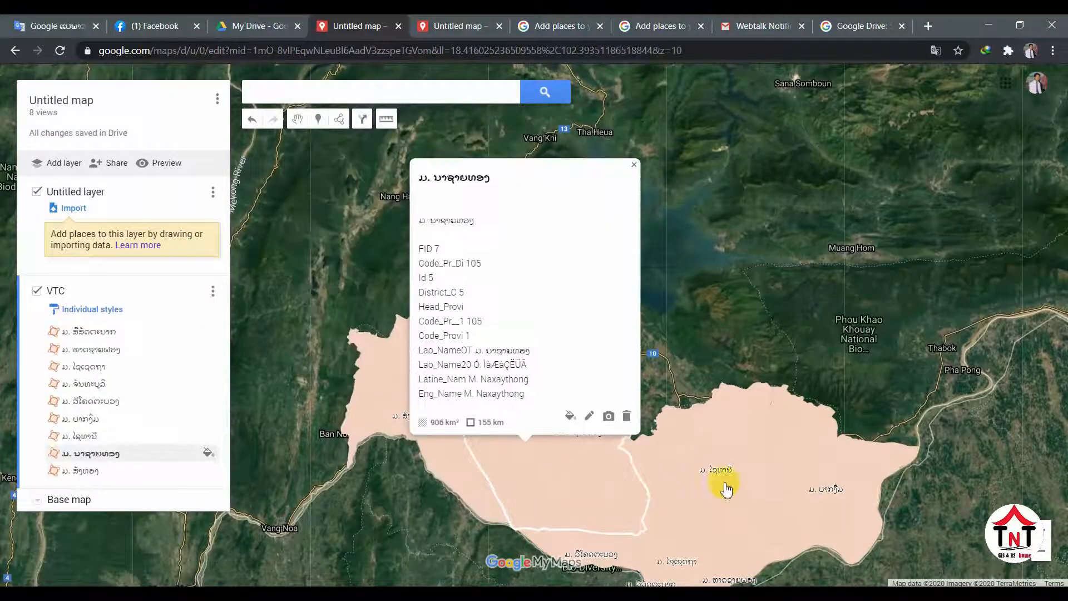
pyautogui.click(773, 466)
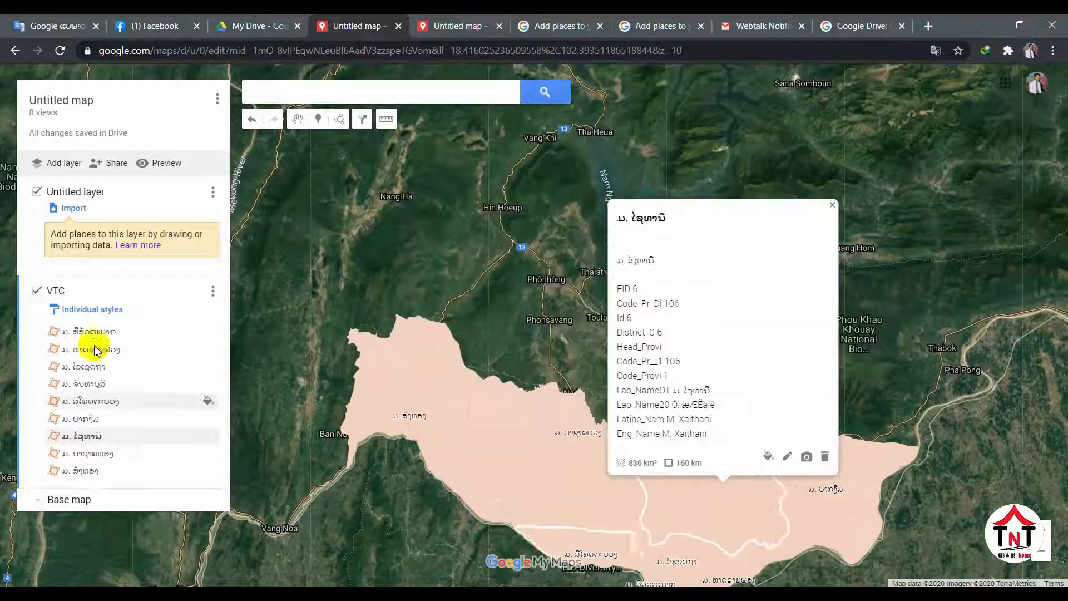
# Switch the VTC place grouping to Sequence of numbers and finish by returning it to Uniform style.
pyautogui.click(79, 311)
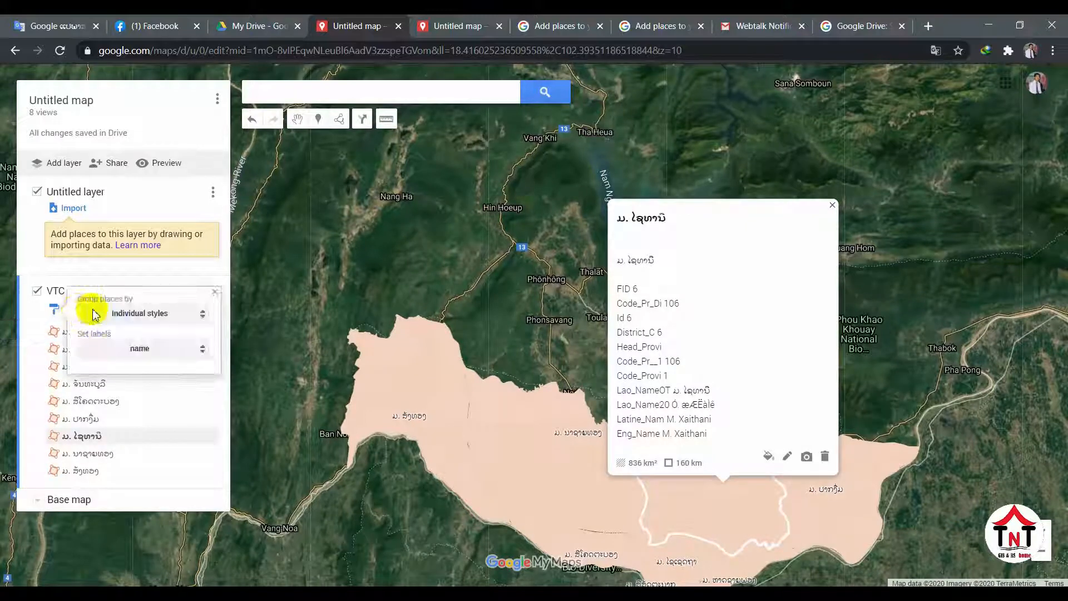
pyautogui.click(93, 315)
pyautogui.click(109, 296)
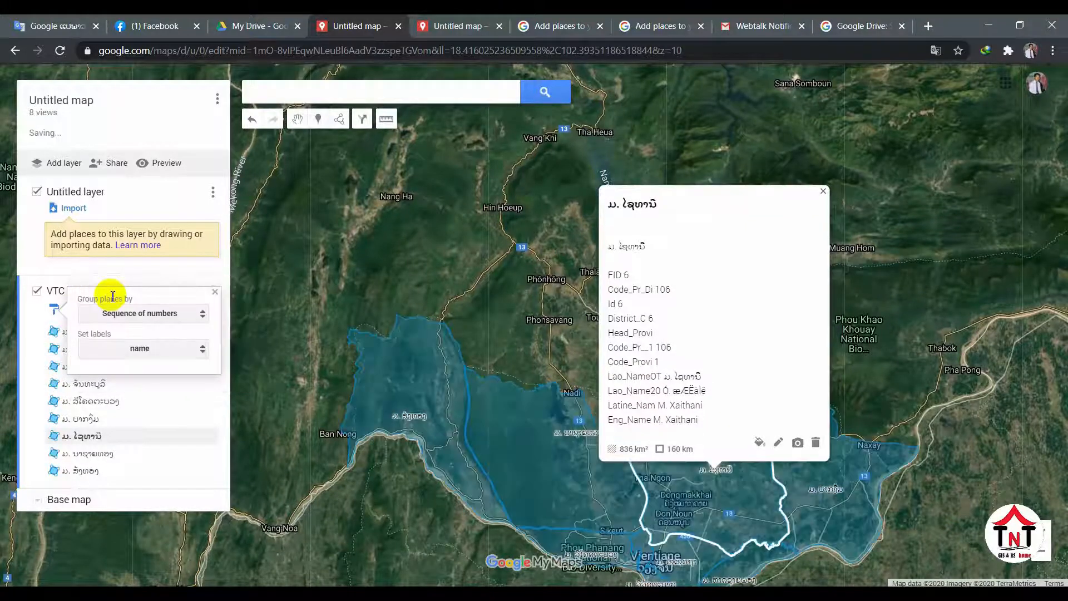
pyautogui.click(153, 314)
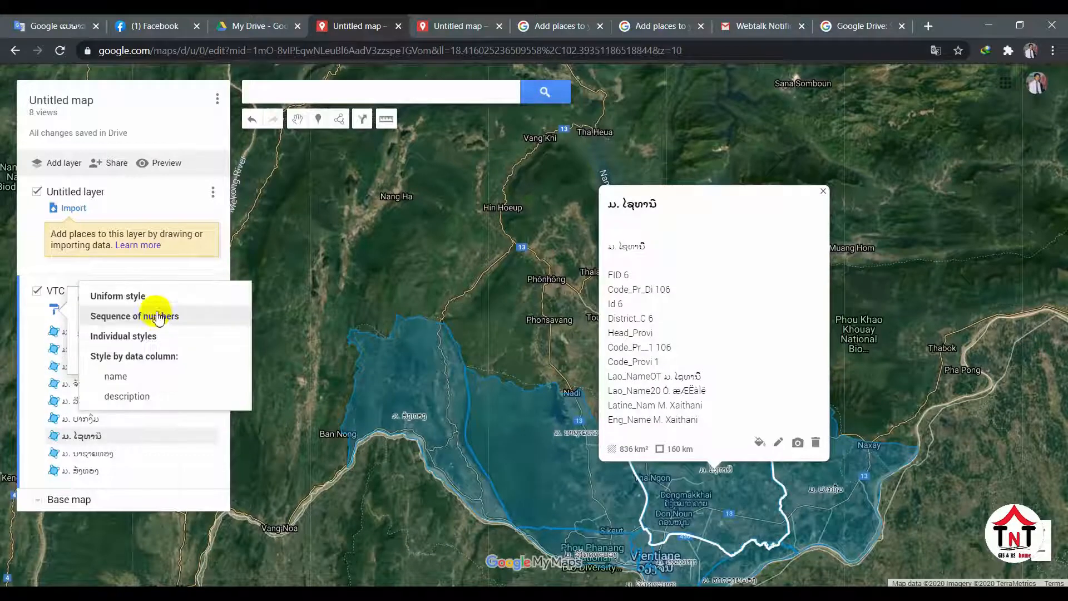
pyautogui.click(140, 298)
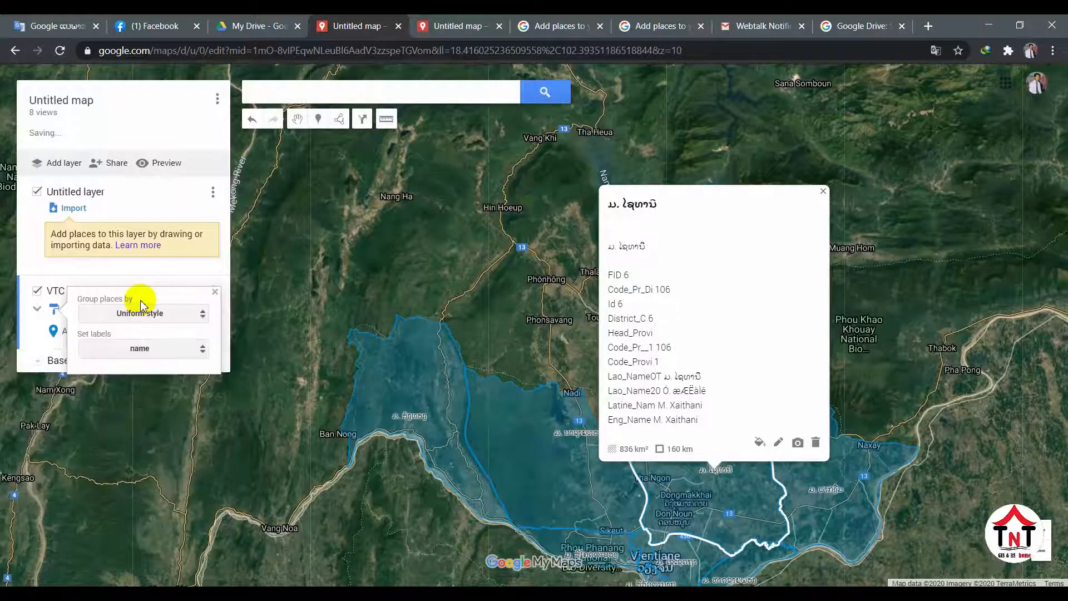
# Try labelling the VTC districts by description, and return the labels to the name field.
pyautogui.click(159, 350)
pyautogui.click(137, 372)
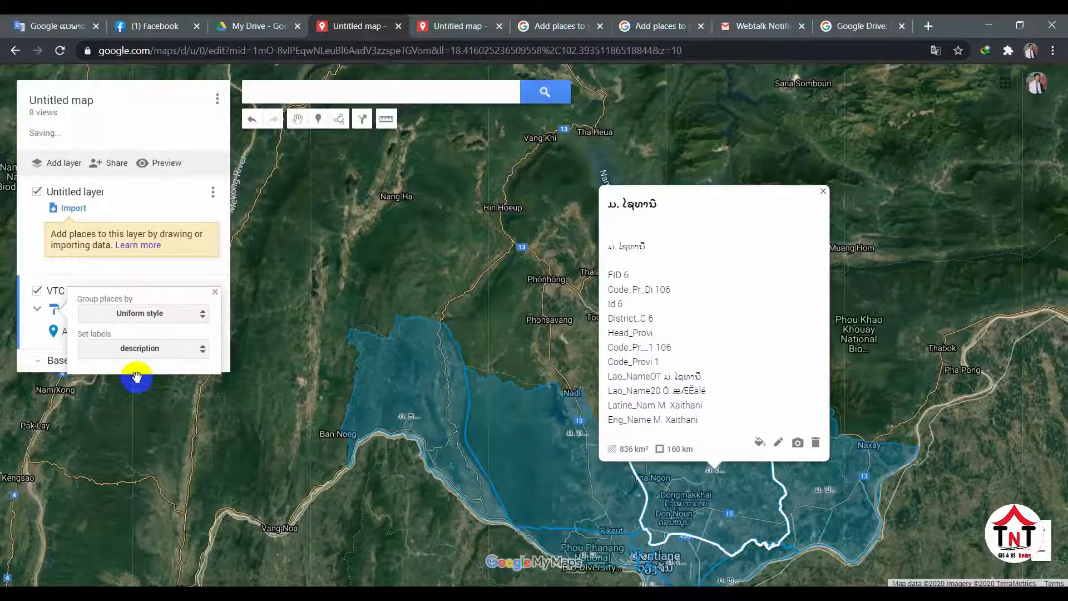
pyautogui.click(127, 311)
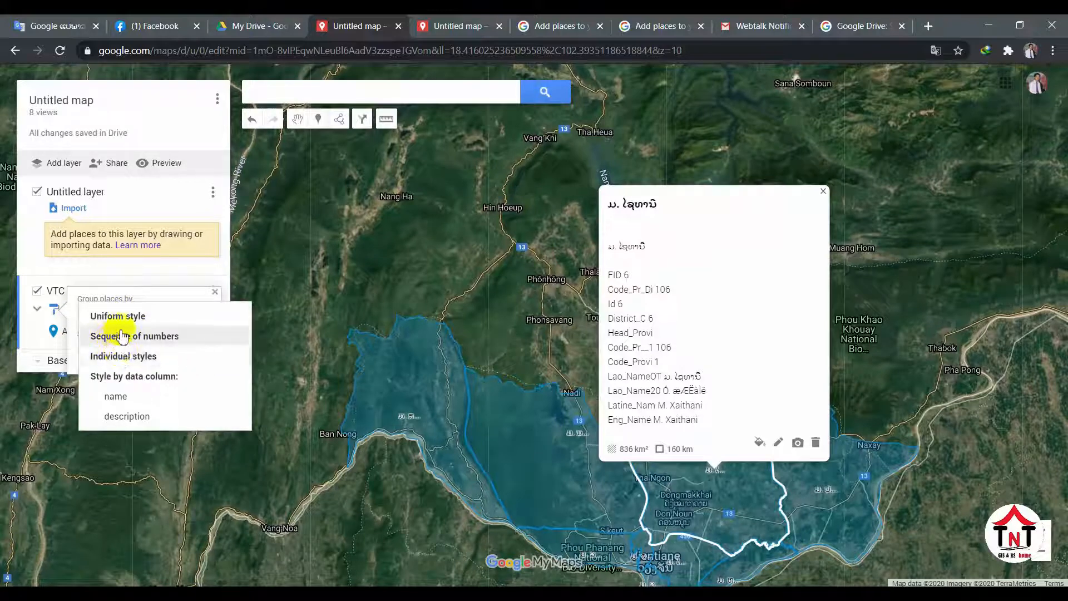
pyautogui.click(120, 316)
pyautogui.click(136, 351)
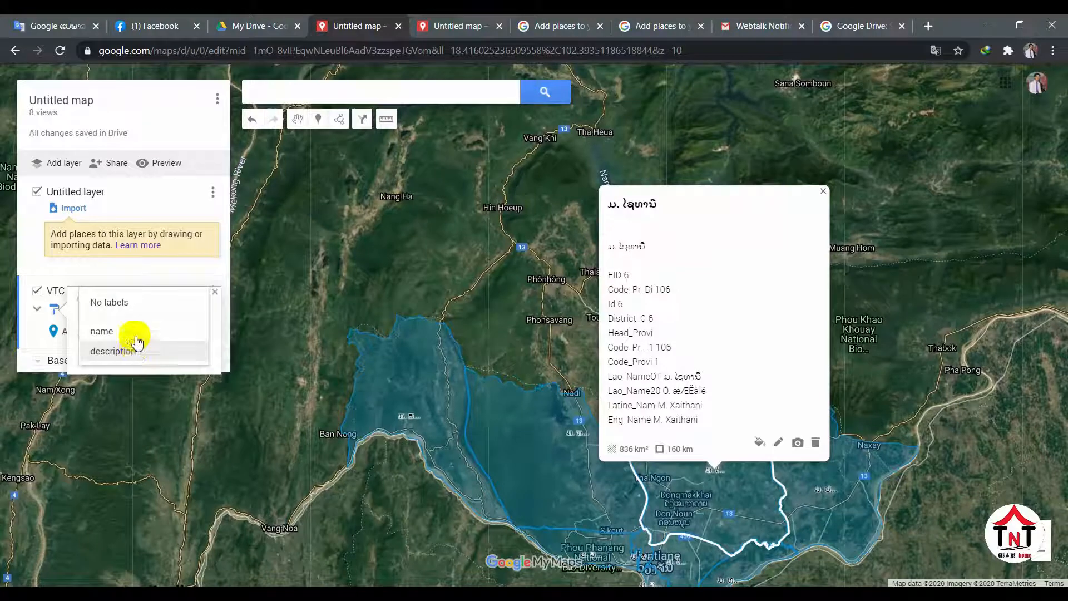
pyautogui.click(135, 334)
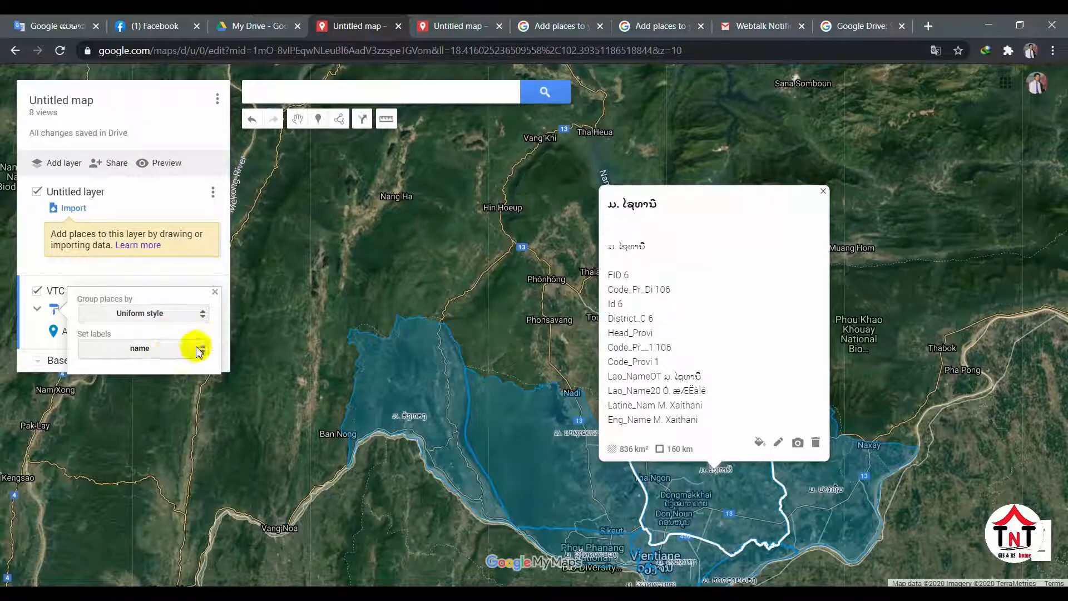
pyautogui.click(196, 268)
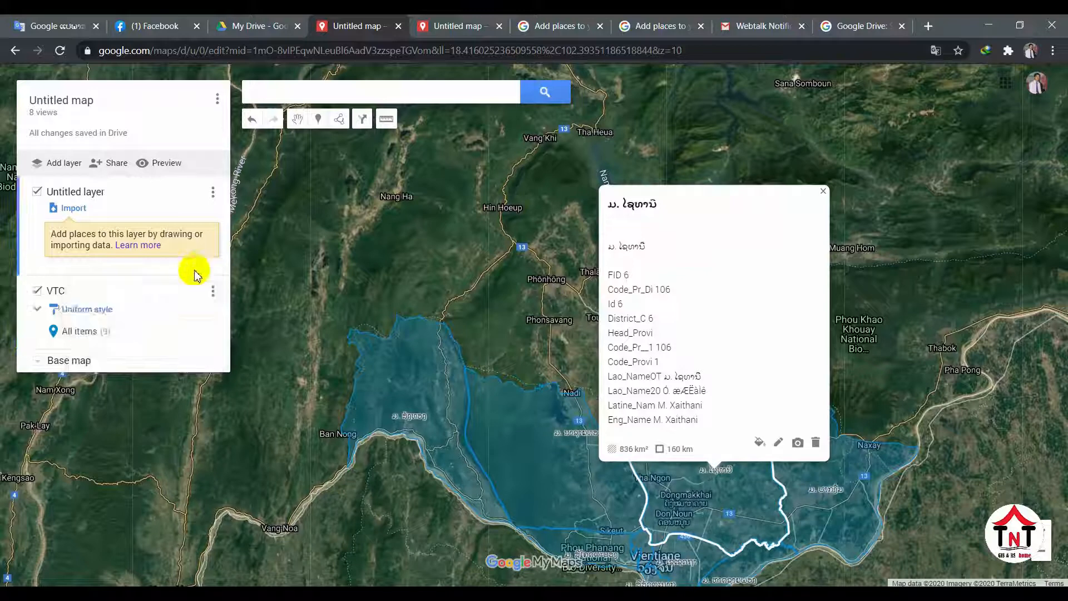
# Expand the VTC district list and recolour all items in the layer orange.
pyautogui.click(37, 311)
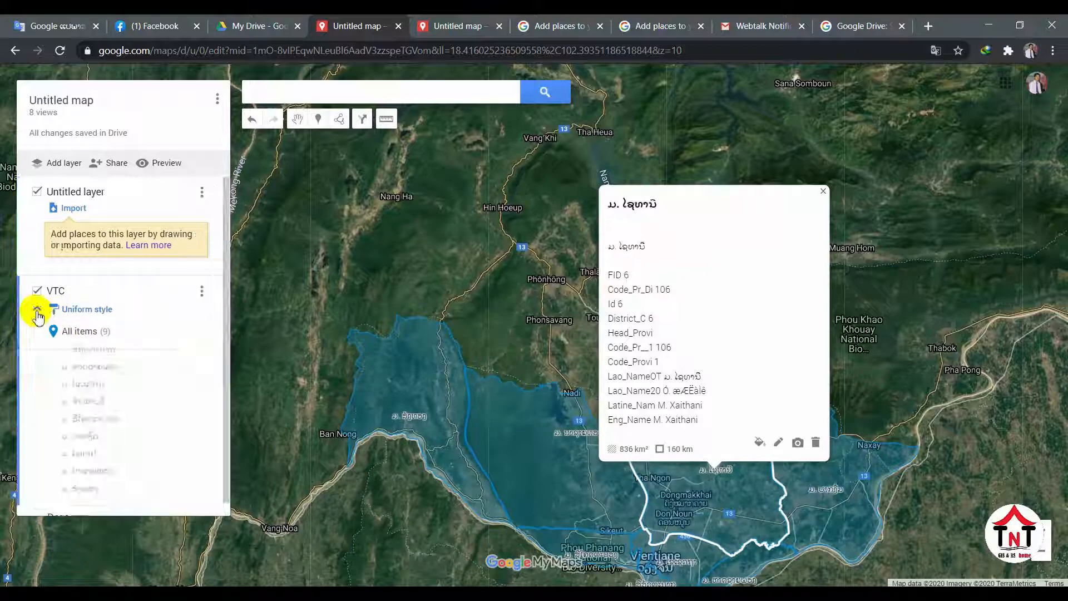
pyautogui.click(84, 332)
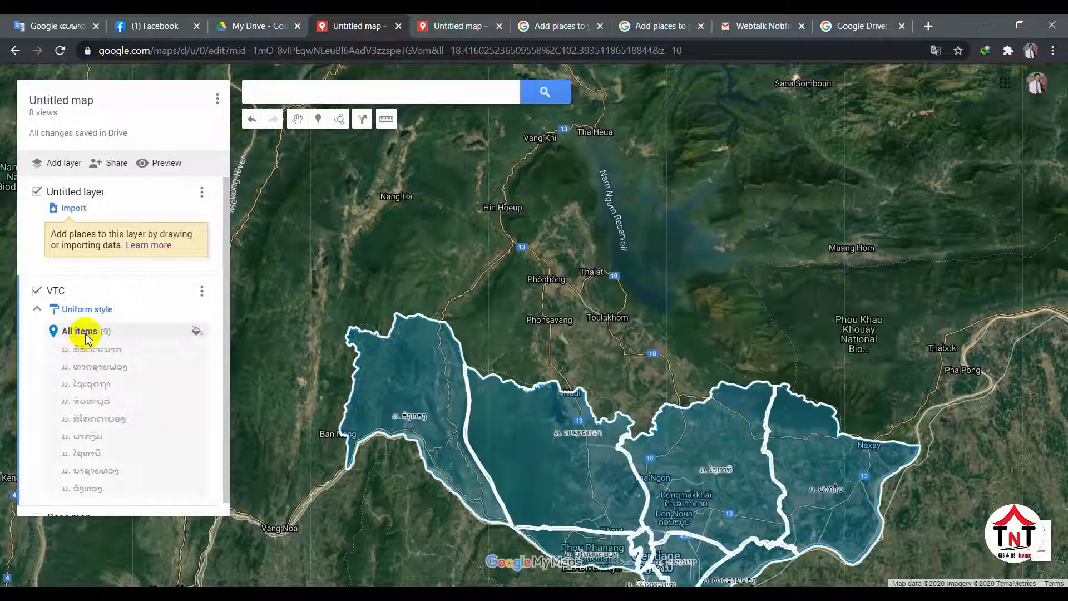
pyautogui.click(197, 332)
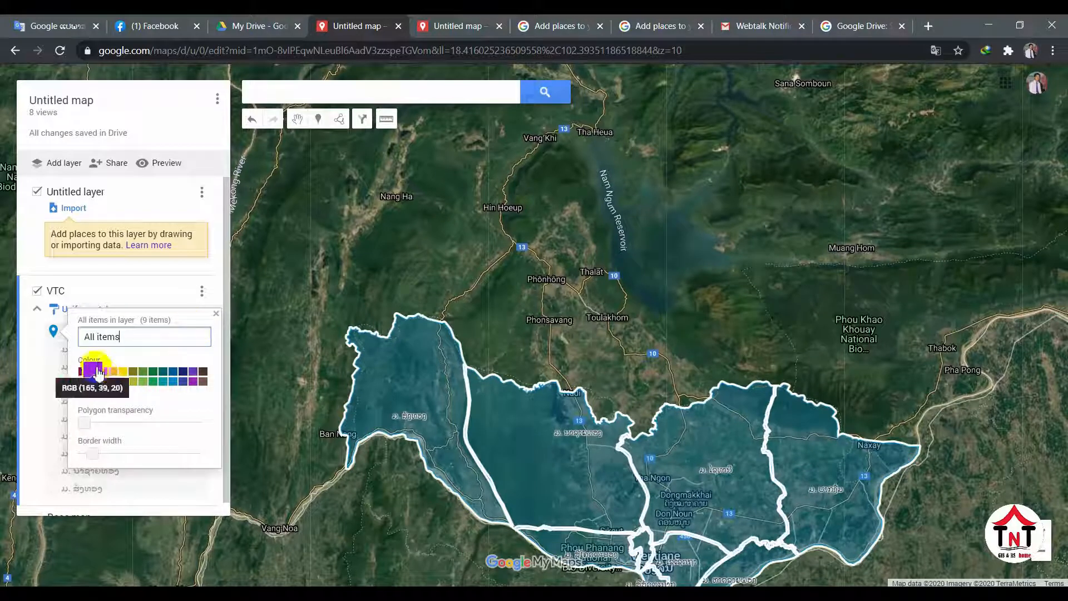
pyautogui.click(104, 372)
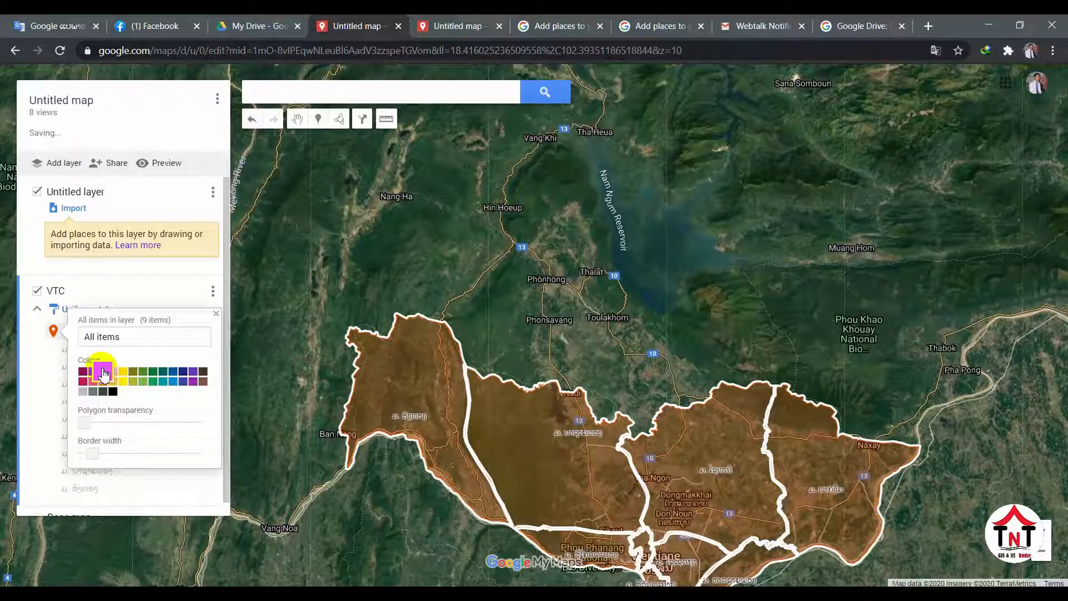
# Make the VTC polygons fully transparent and slightly increase their border width, checking the outlines along the northern boundary.
pyautogui.moveTo(87, 425); pyautogui.dragTo(219, 419)
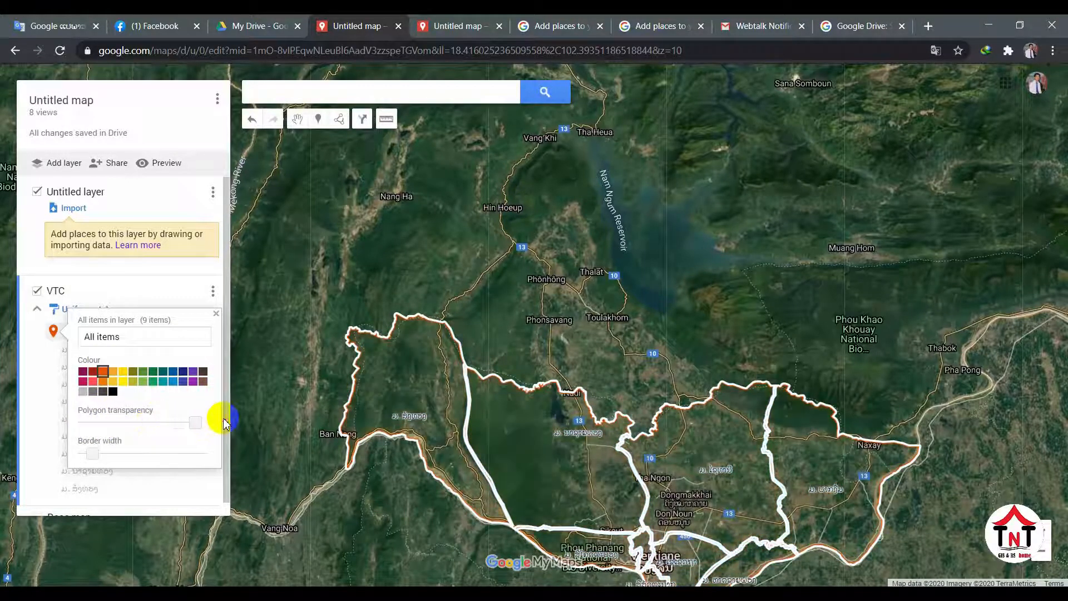
pyautogui.moveTo(95, 454)
pyautogui.mouseDown()
pyautogui.moveTo(76, 449)
pyautogui.moveTo(244, 472)
pyautogui.moveTo(136, 436)
pyautogui.moveTo(64, 437)
pyautogui.moveTo(100, 437)
pyautogui.mouseUp()
pyautogui.scroll(4, 515, 377)
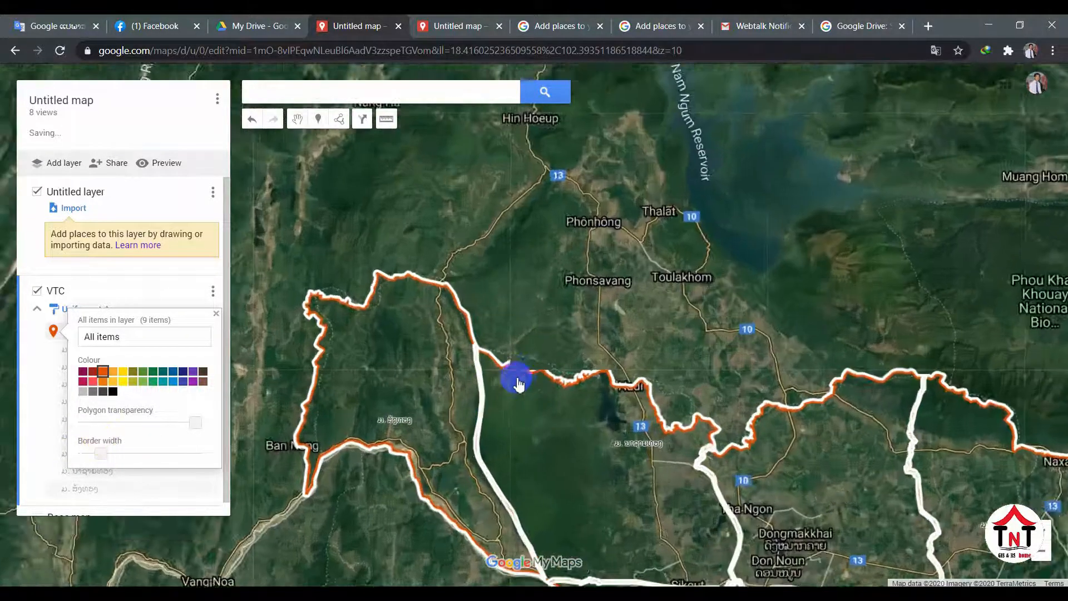
pyautogui.scroll(-2, 524, 376)
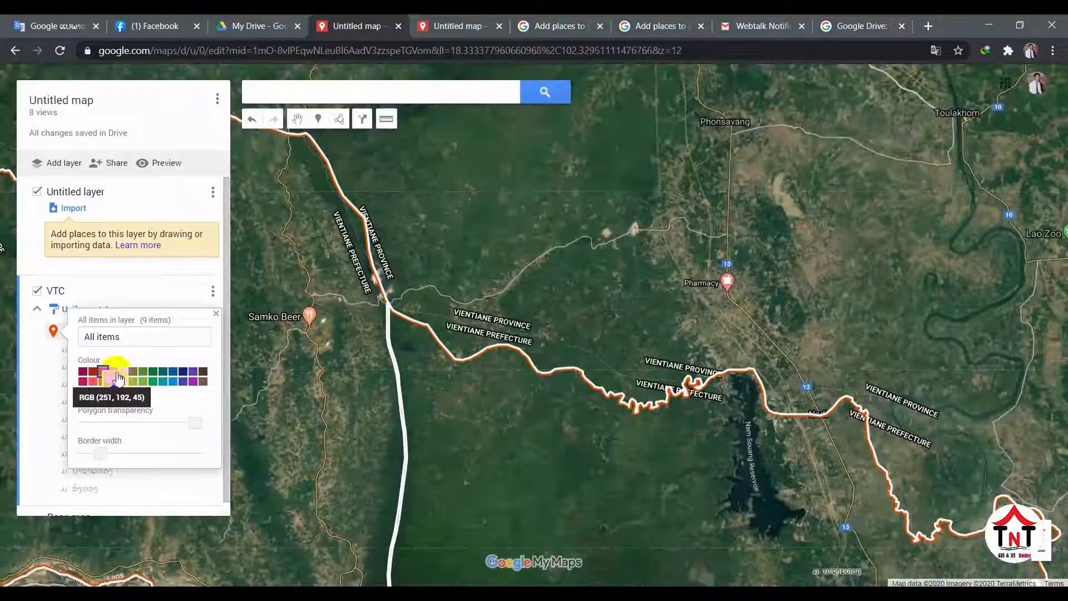
# Reduce the VTC polygon transparency slightly below maximum for a faint orange fill, and close the style settings.
pyautogui.click(148, 337)
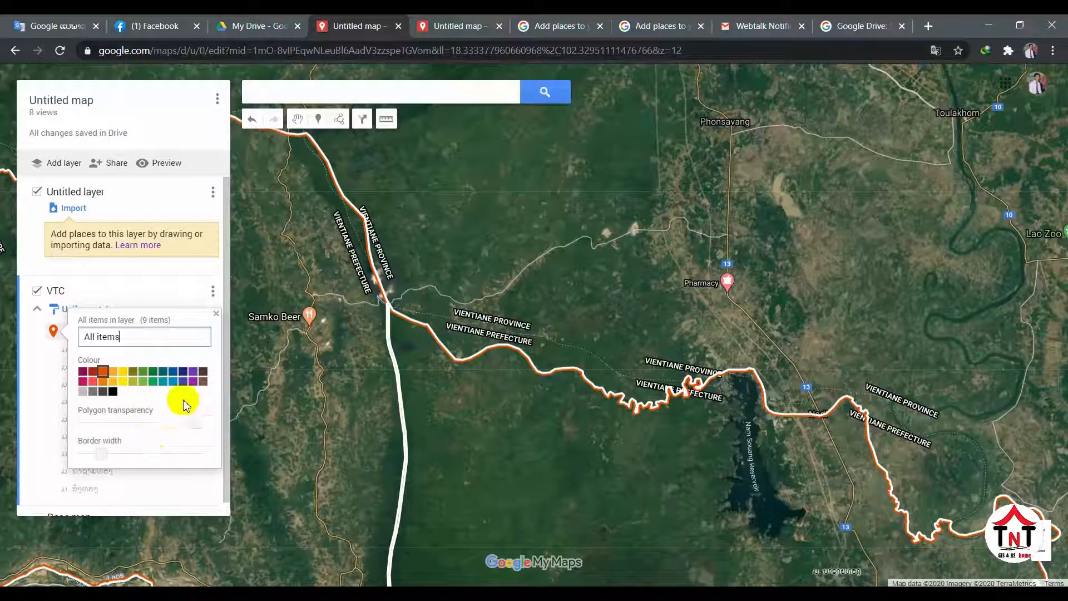
pyautogui.moveTo(199, 431); pyautogui.dragTo(176, 436)
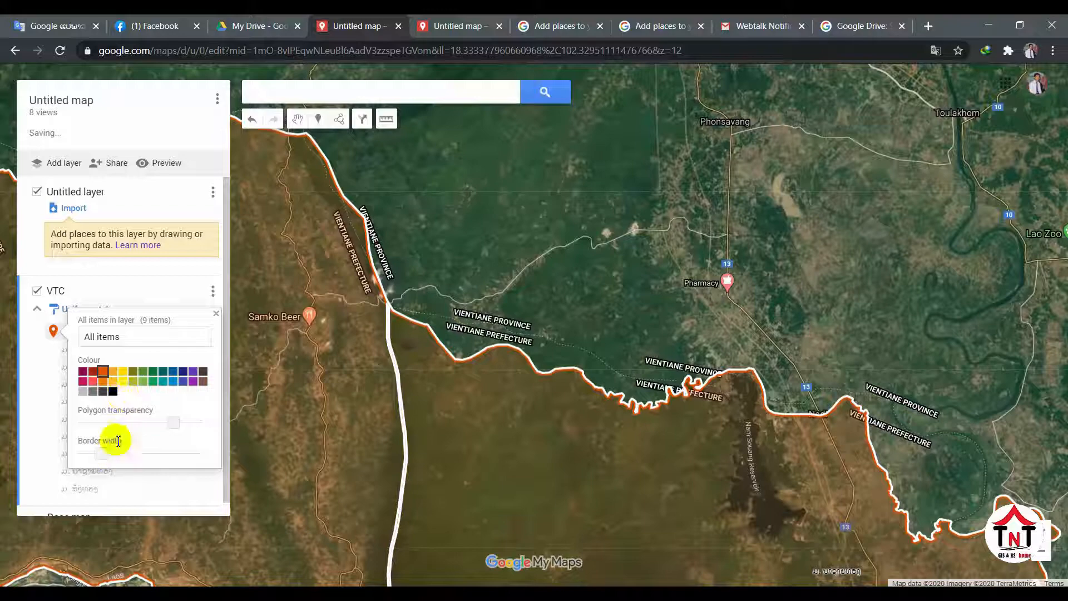
pyautogui.click(162, 283)
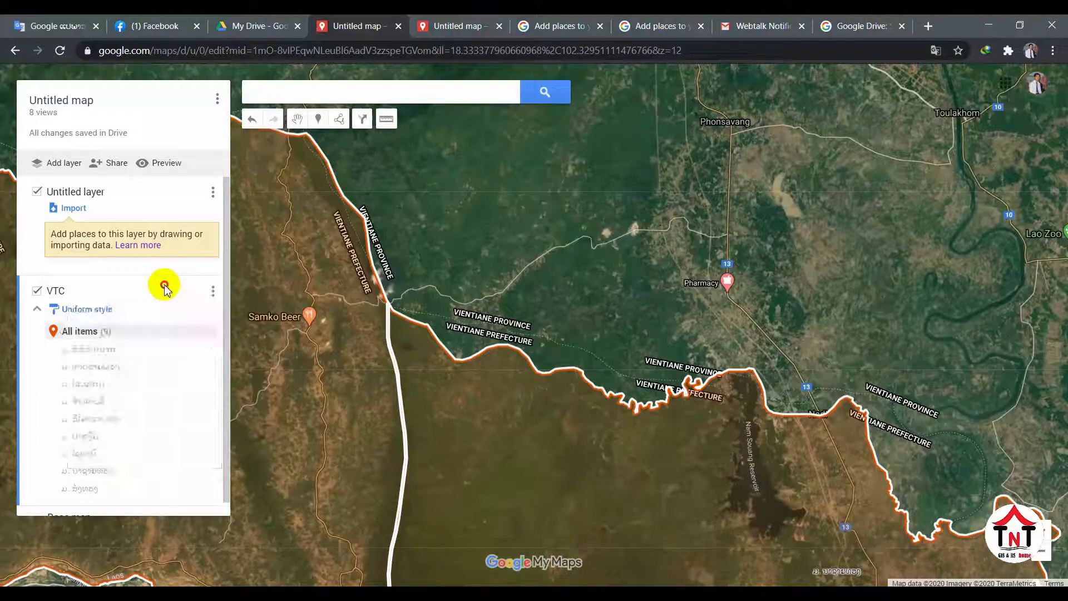
# Inspect the attribute details of the Hadxayfong, Xaixettha and Chanthabouli districts from the VTC item list.
pyautogui.click(110, 365)
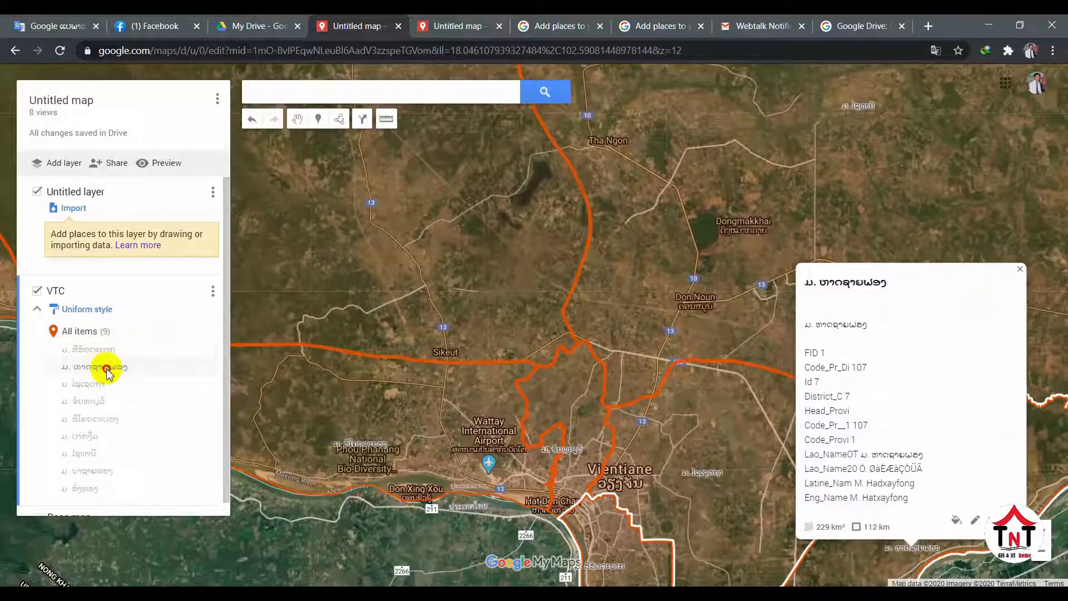
pyautogui.click(104, 384)
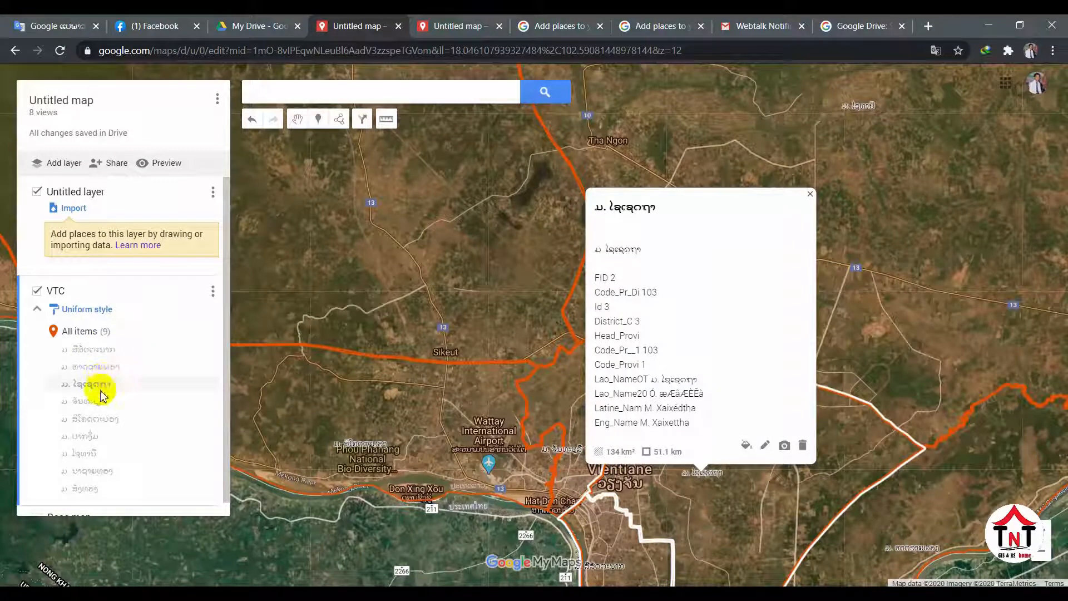
pyautogui.click(100, 399)
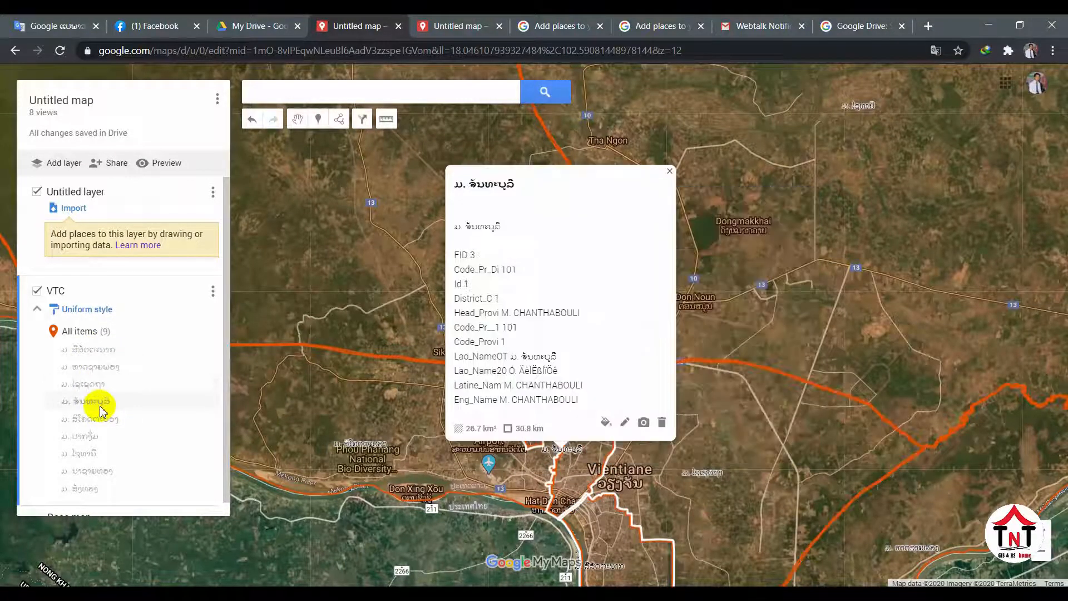
# Review the VTC layer's management options and its place-grouping and label settings.
pyautogui.click(214, 291)
pyautogui.click(215, 291)
pyautogui.click(214, 291)
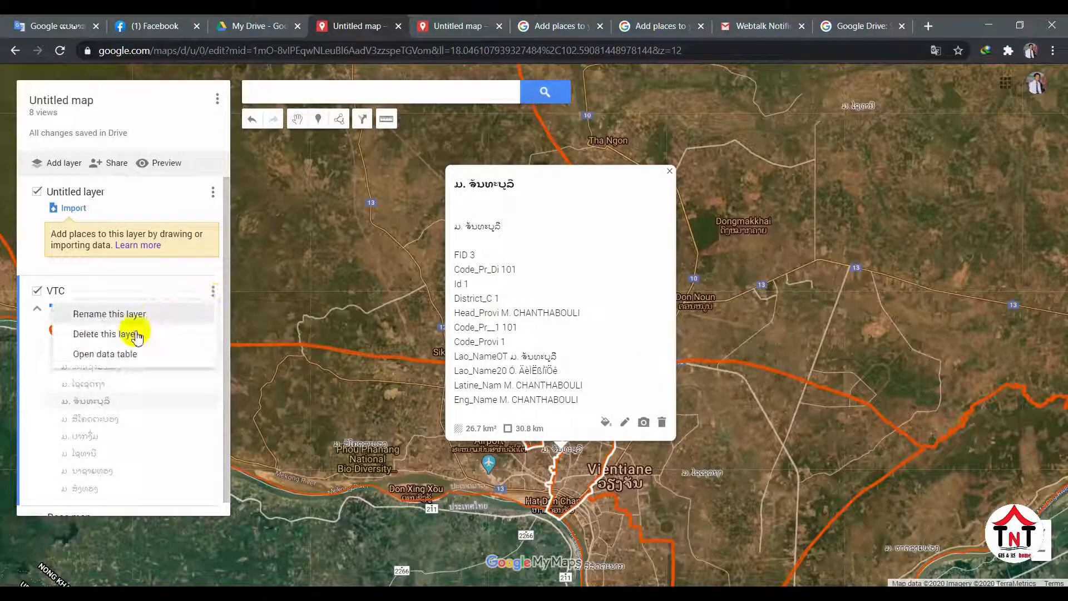
pyautogui.click(129, 284)
pyautogui.click(106, 317)
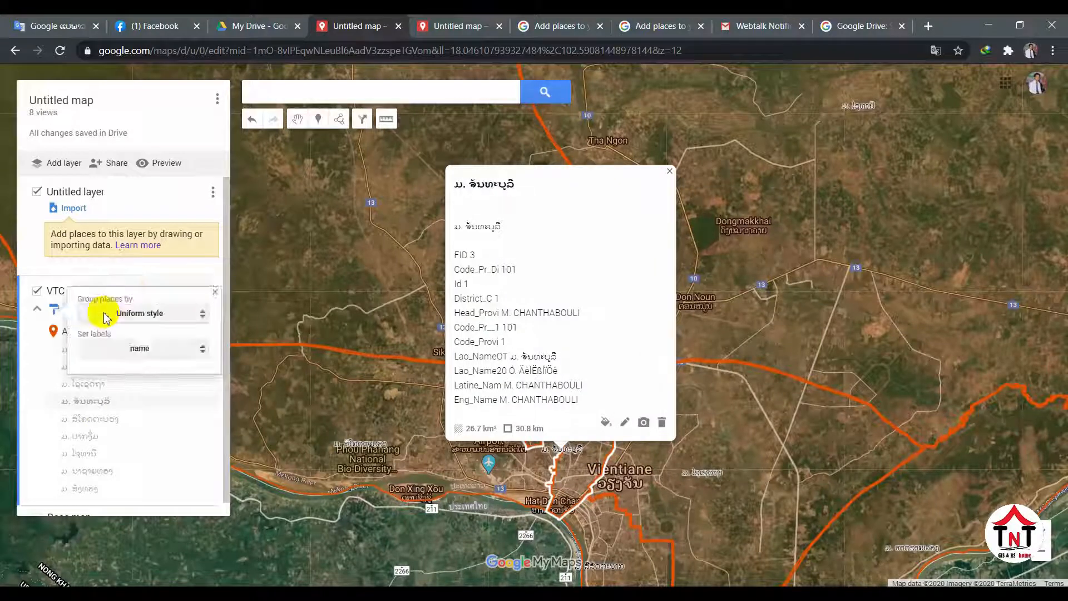
pyautogui.click(106, 316)
pyautogui.click(106, 317)
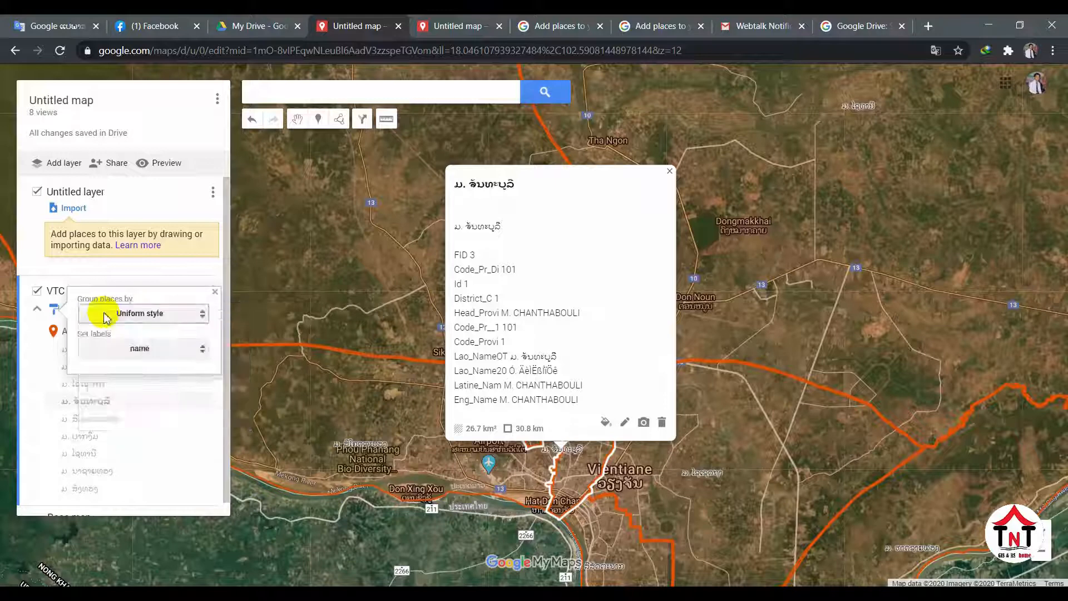
pyautogui.click(31, 379)
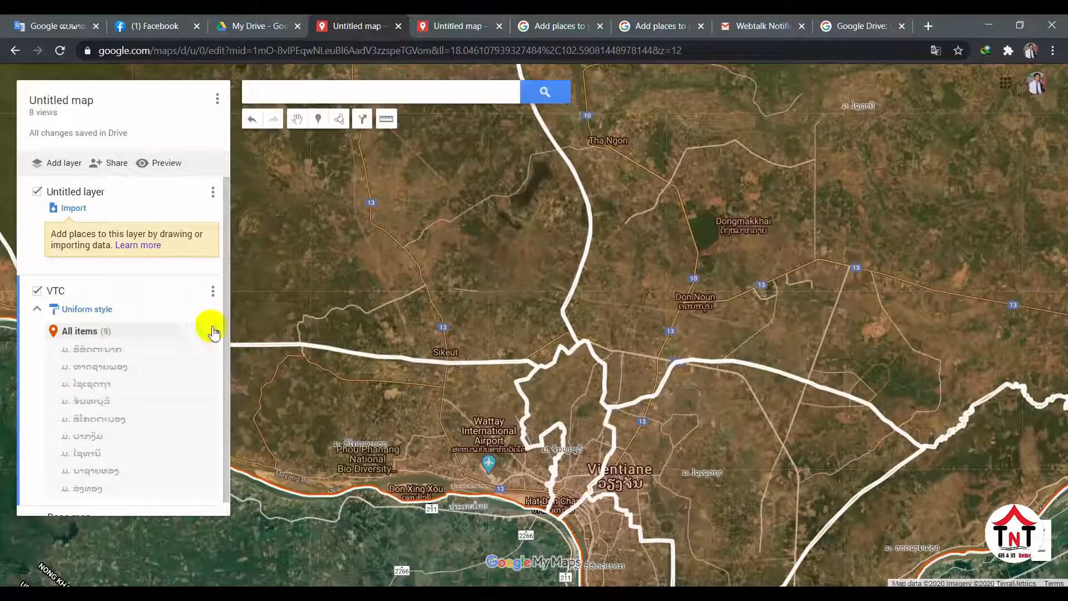
# Recolour the VTC polygons light orange and raise their polygon transparency to the maximum, then close the style settings.
pyautogui.click(206, 329)
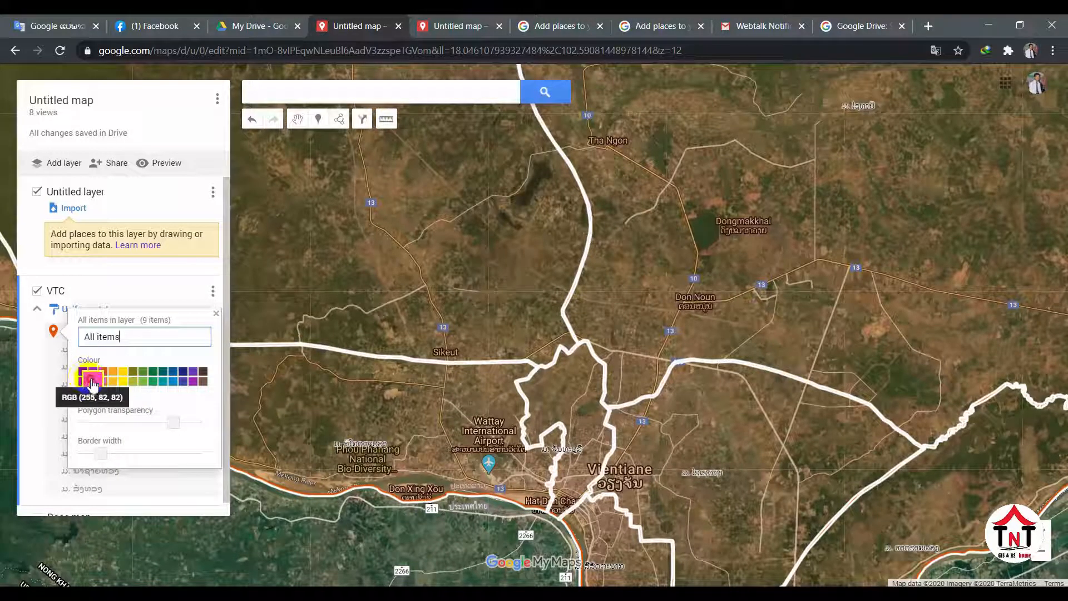
pyautogui.click(92, 383)
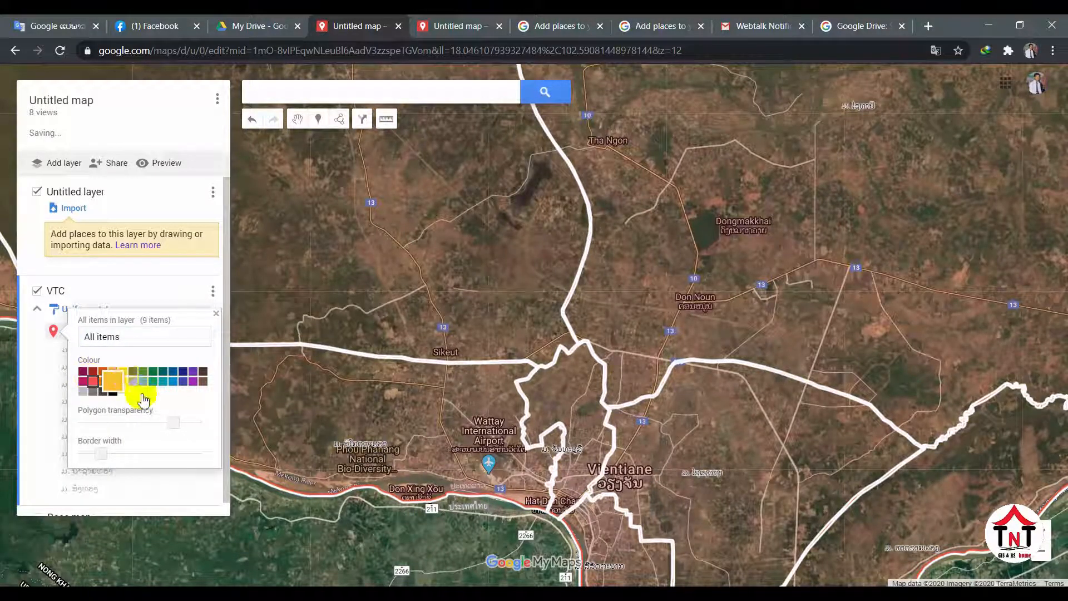
pyautogui.moveTo(173, 421)
pyautogui.mouseDown()
pyautogui.moveTo(206, 431)
pyautogui.moveTo(195, 411)
pyautogui.mouseUp()
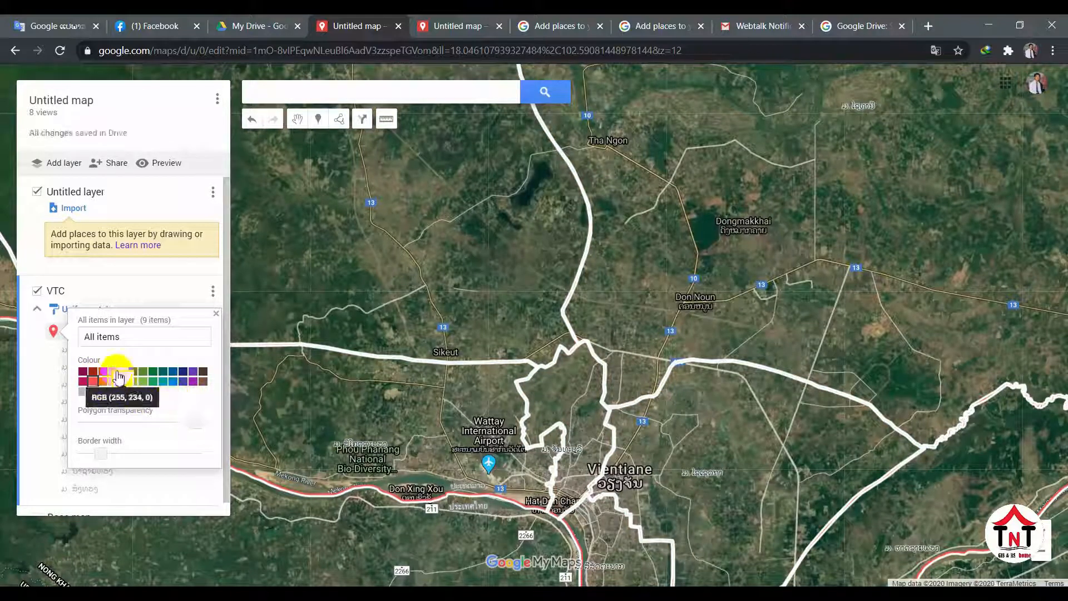
pyautogui.click(106, 378)
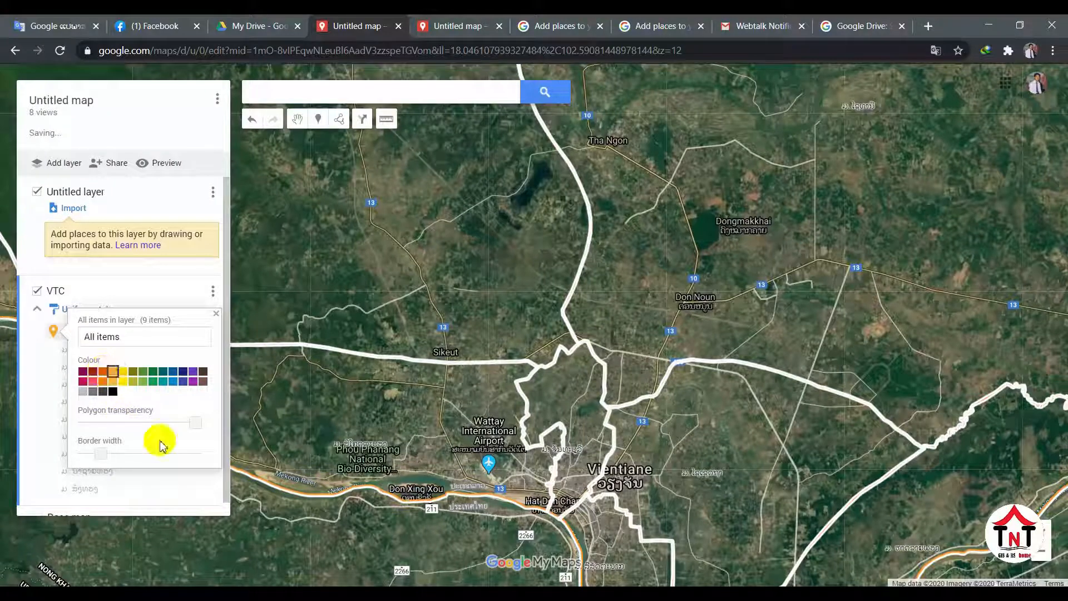
pyautogui.click(193, 295)
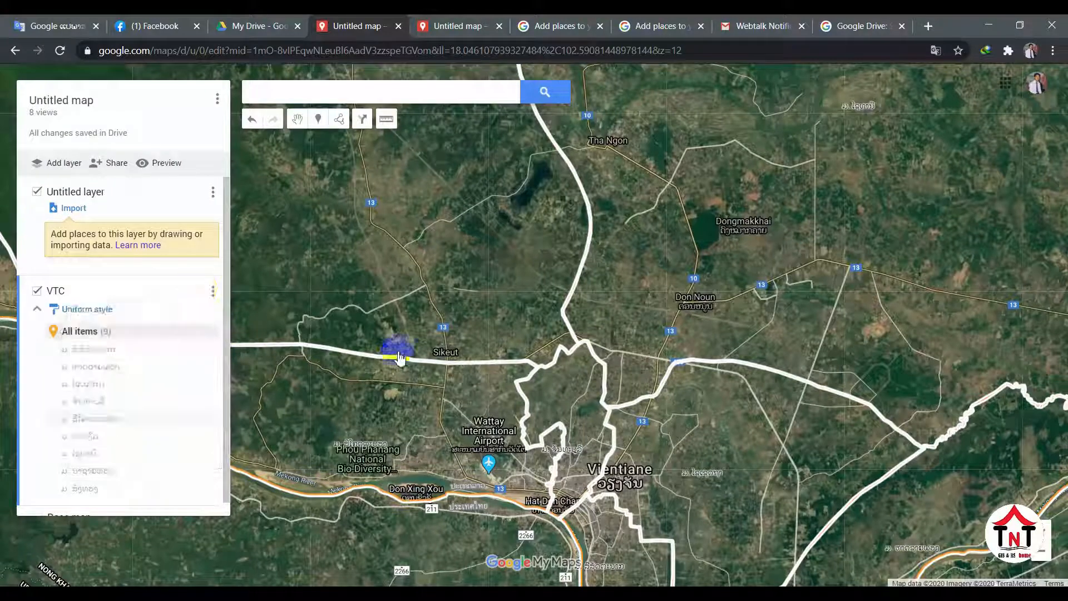
# Inspect the attribute details of the Naxaythong and Pak-Ngum districts and check the district outlines around Naxaythong.
pyautogui.scroll(-2, 400, 357)
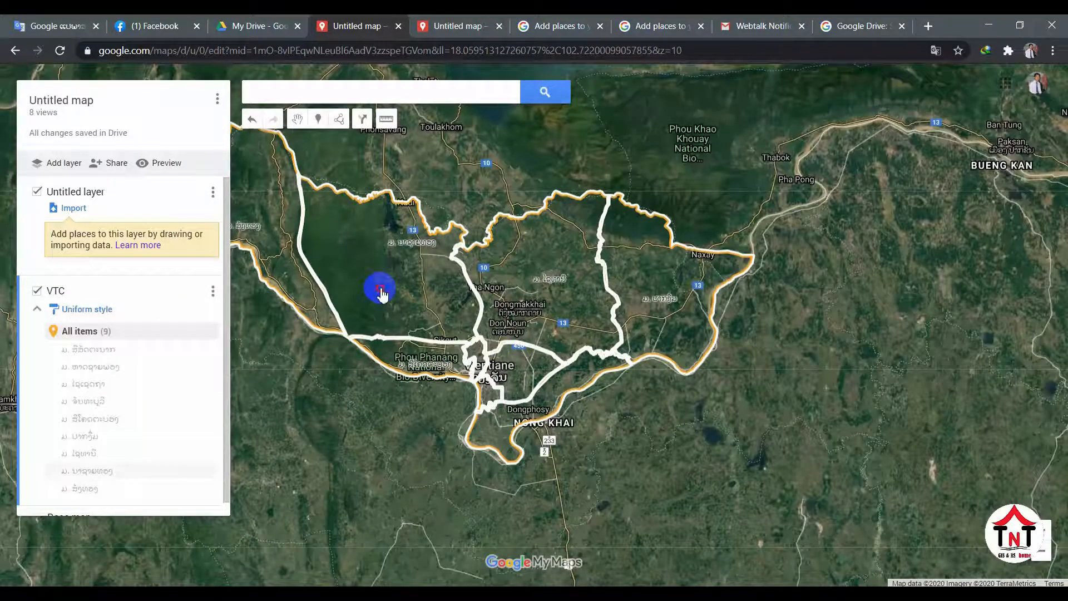
pyautogui.click(381, 294)
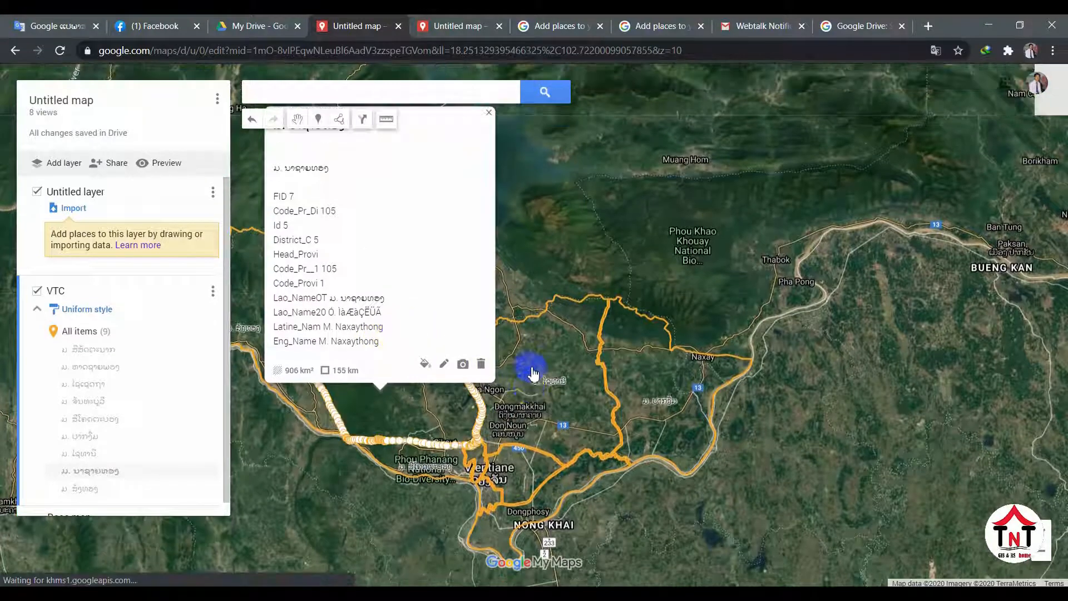
pyautogui.click(536, 373)
pyautogui.click(655, 411)
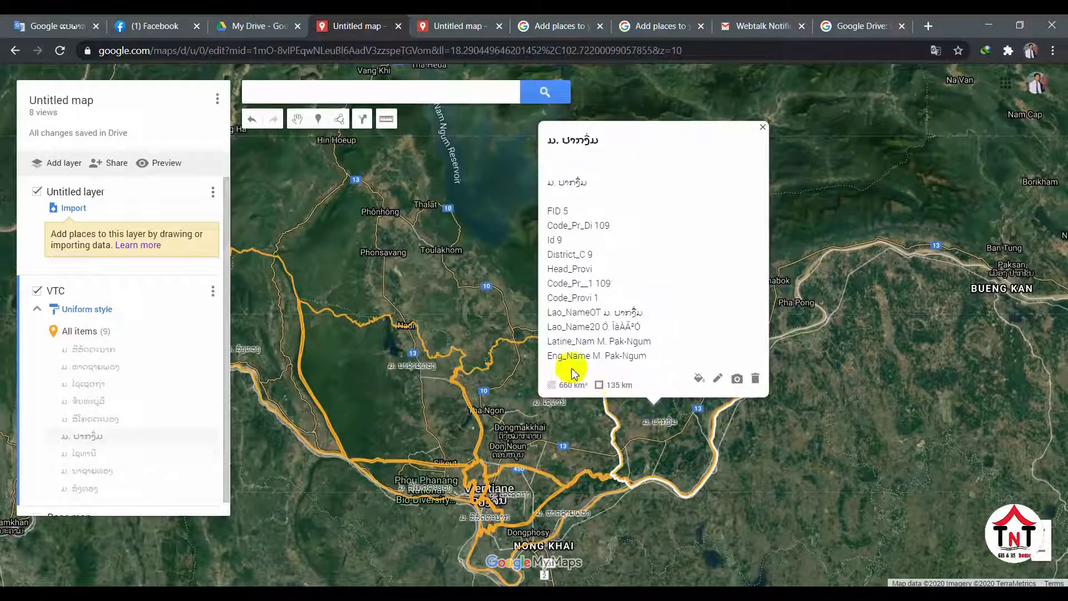
pyautogui.moveTo(486, 393); pyautogui.dragTo(693, 386)
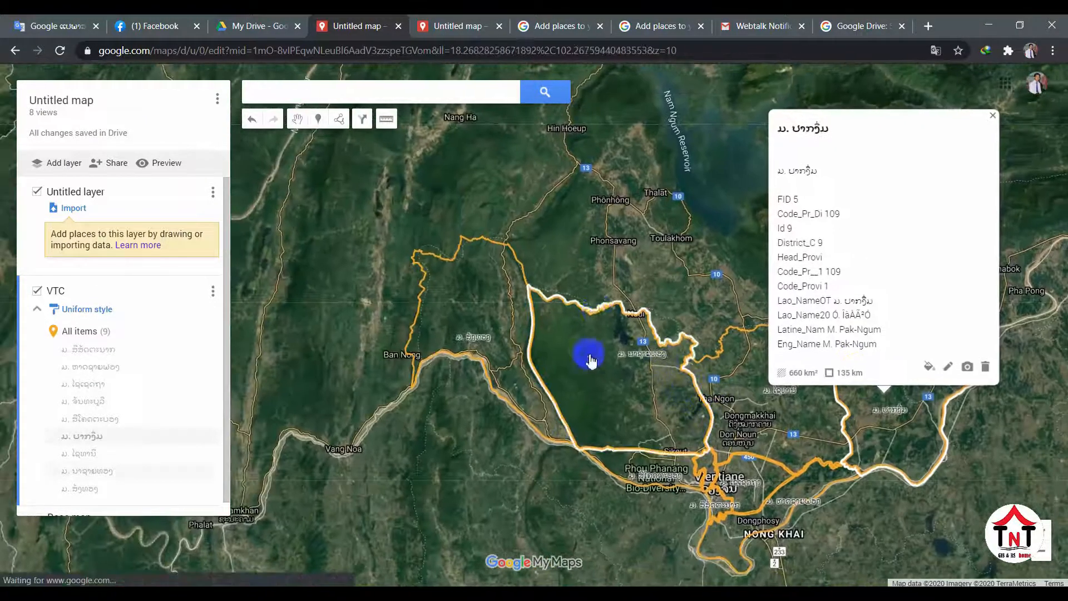
pyautogui.scroll(2, 715, 417)
pyautogui.scroll(-1, 715, 417)
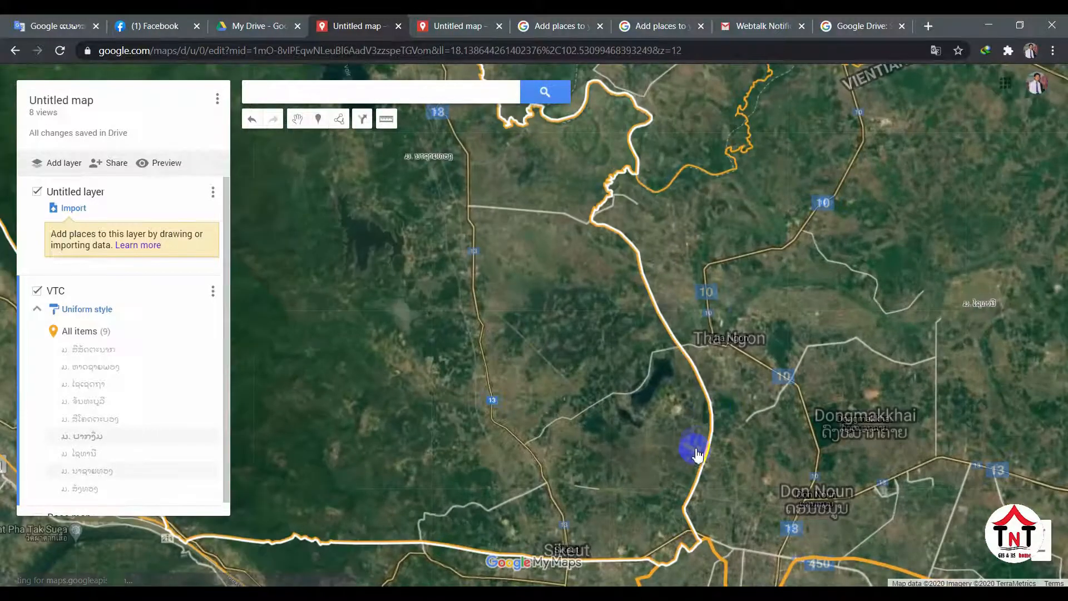
pyautogui.scroll(-1, 679, 418)
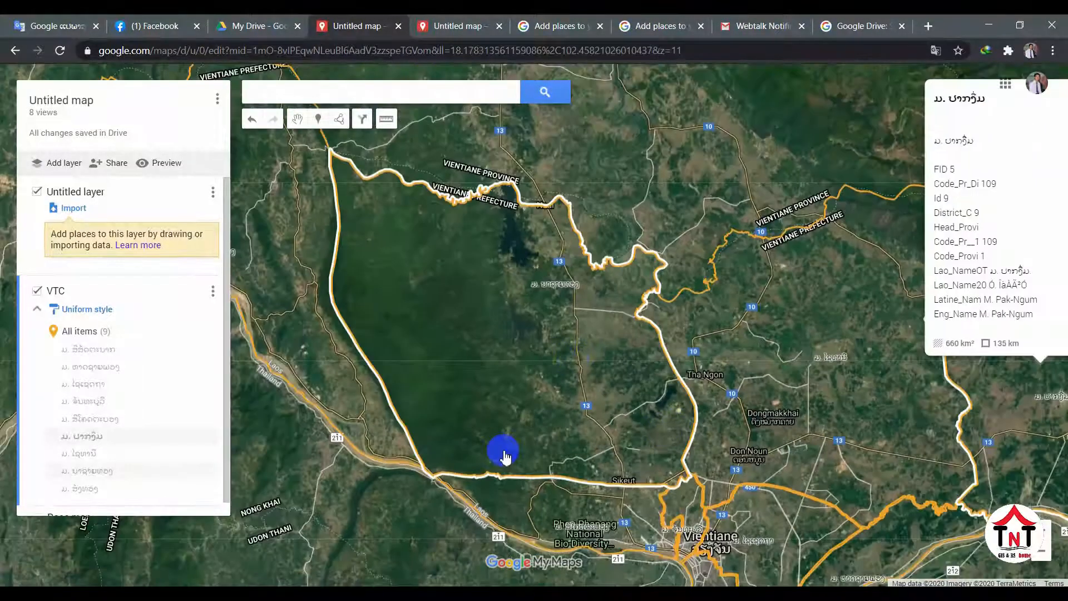
pyautogui.scroll(-1, 501, 453)
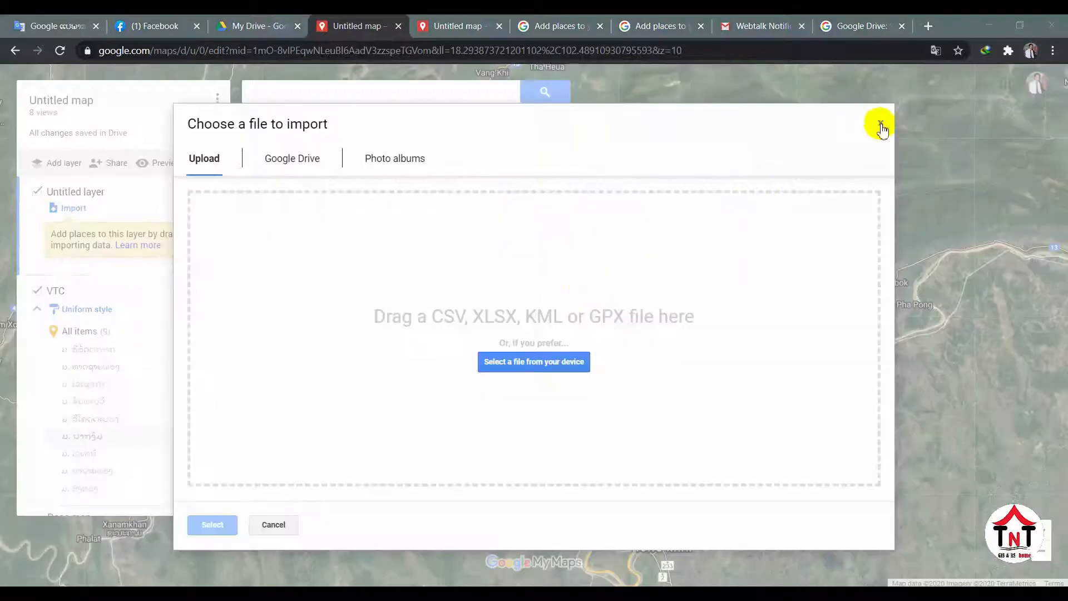
# Try to import Province.kmz from the planet_105.119_13.87_f5fbad15-shp folder into the untitled layer.
pyautogui.click(879, 122)
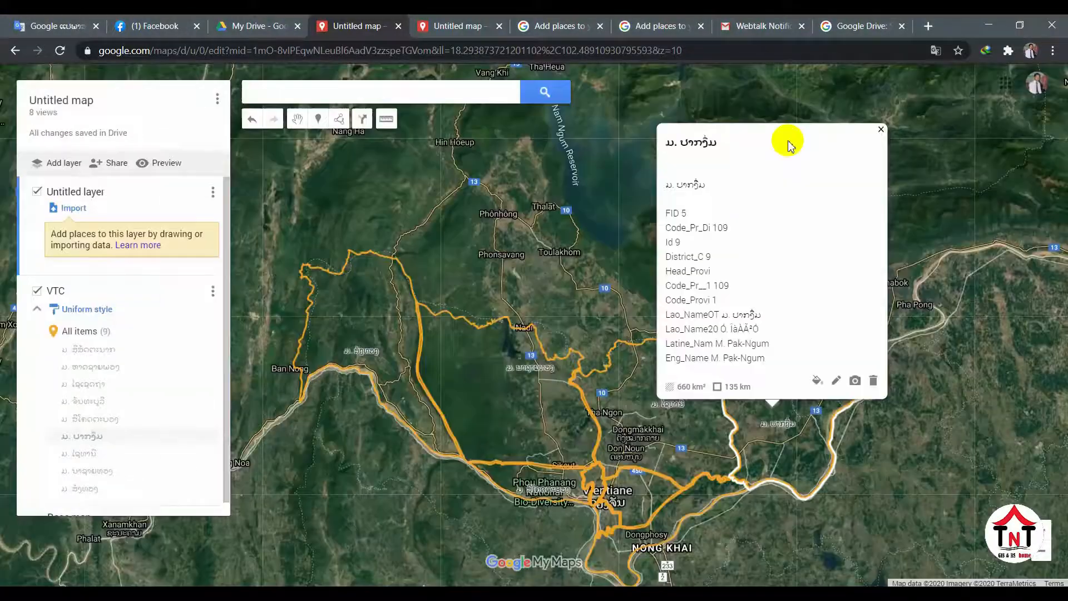
pyautogui.click(78, 209)
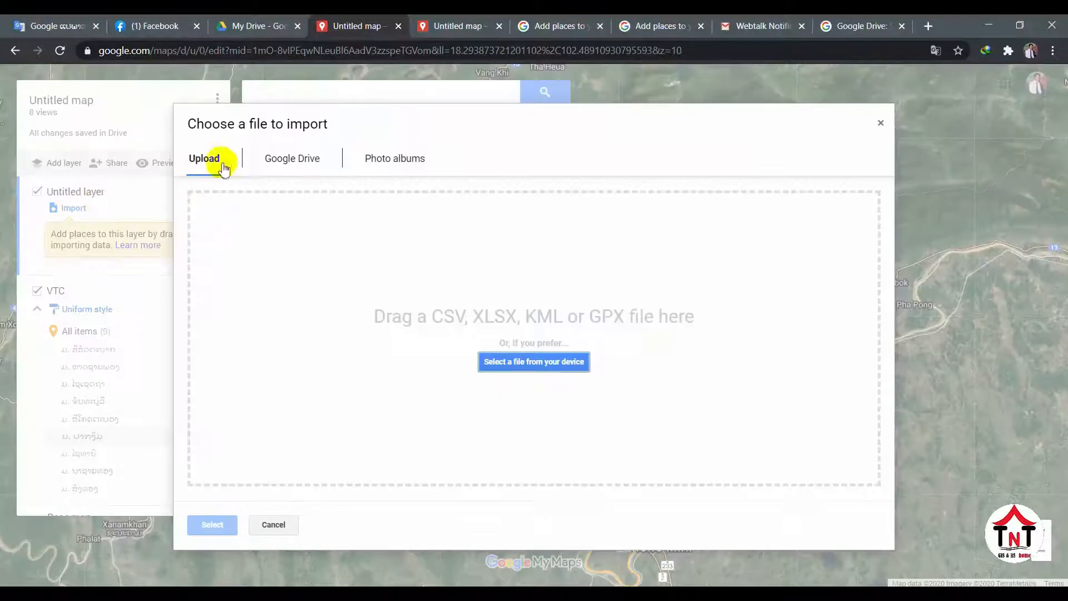
pyautogui.click(505, 363)
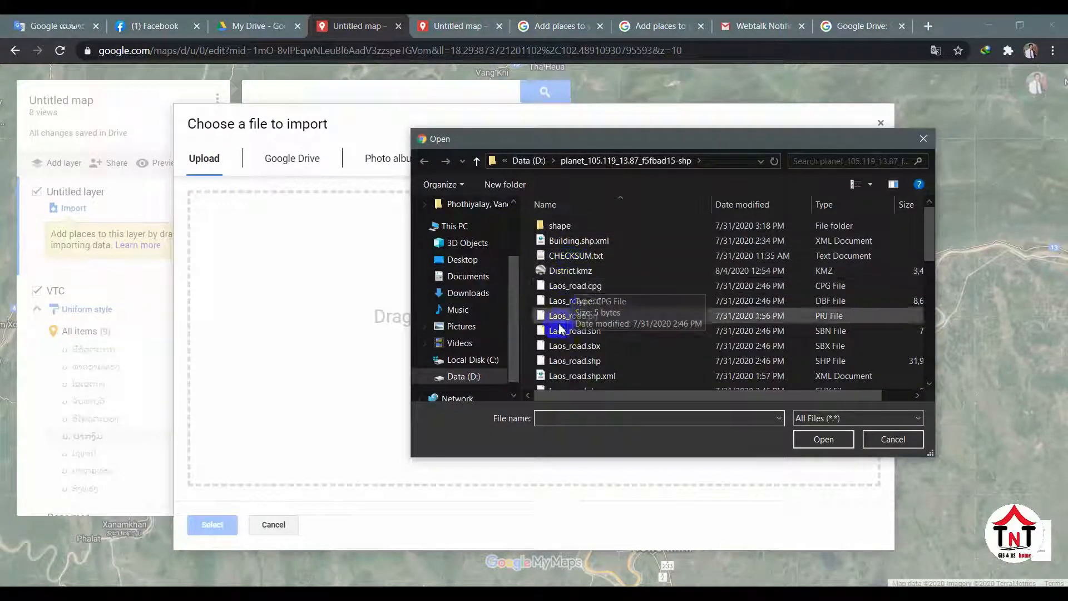
pyautogui.scroll(-1, 573, 285)
pyautogui.scroll(-1, 572, 287)
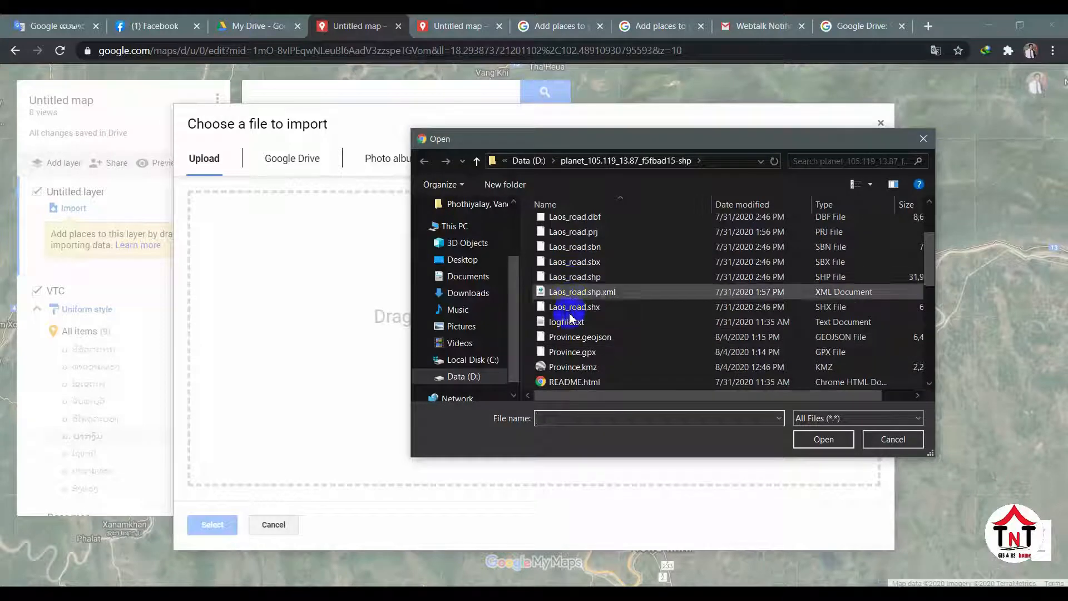
pyautogui.click(565, 368)
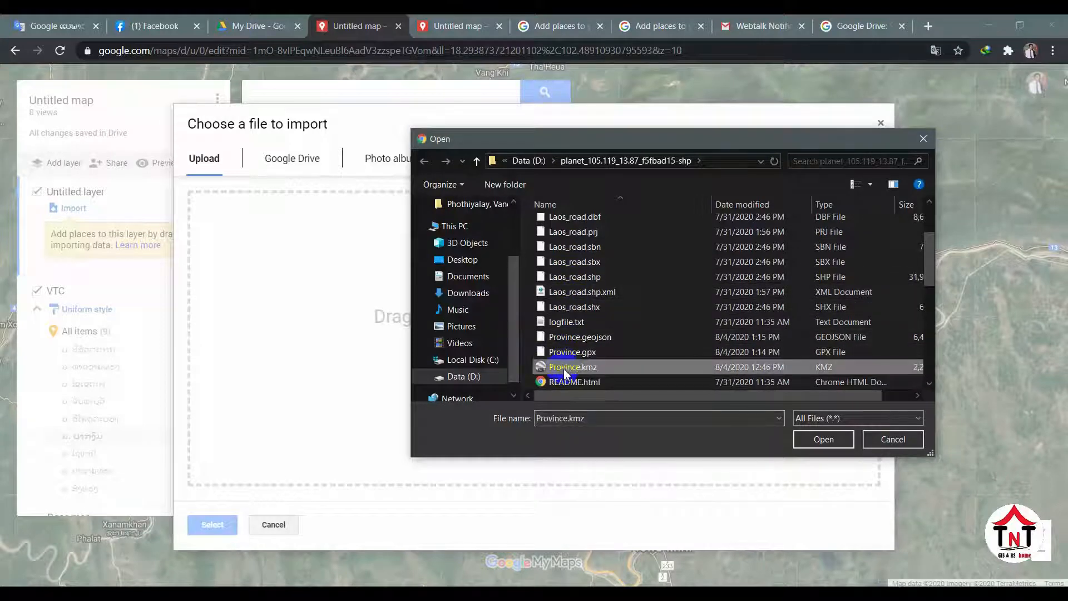
pyautogui.click(805, 444)
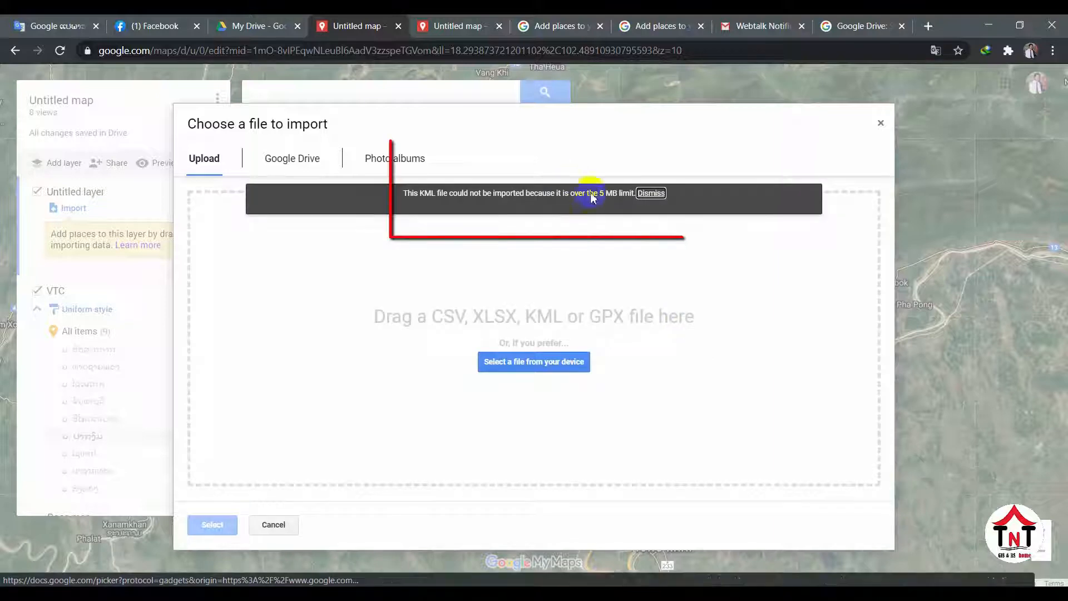
pyautogui.click(539, 372)
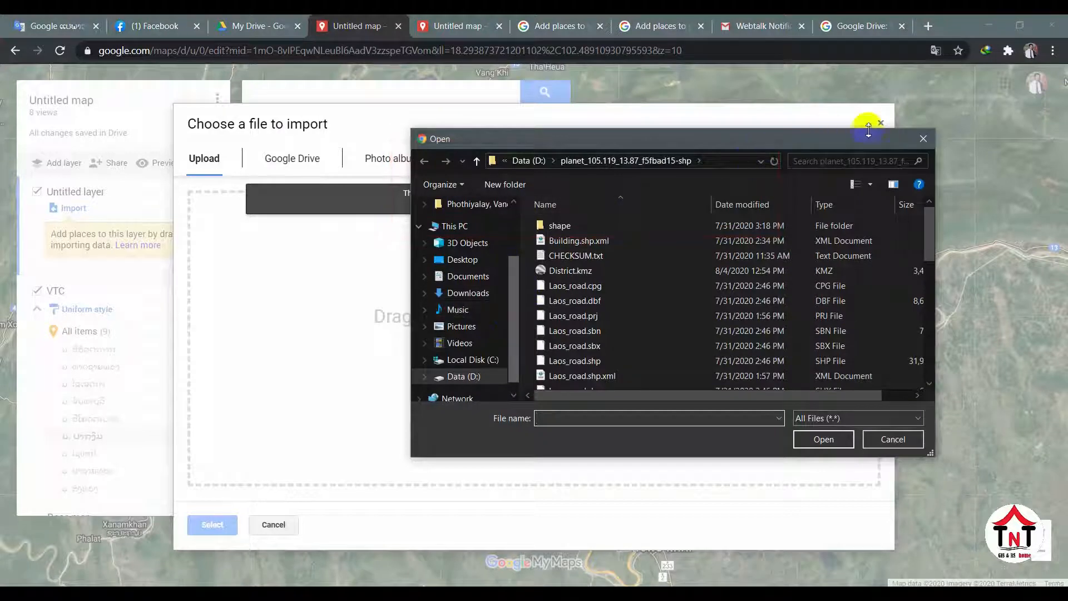
pyautogui.click(922, 140)
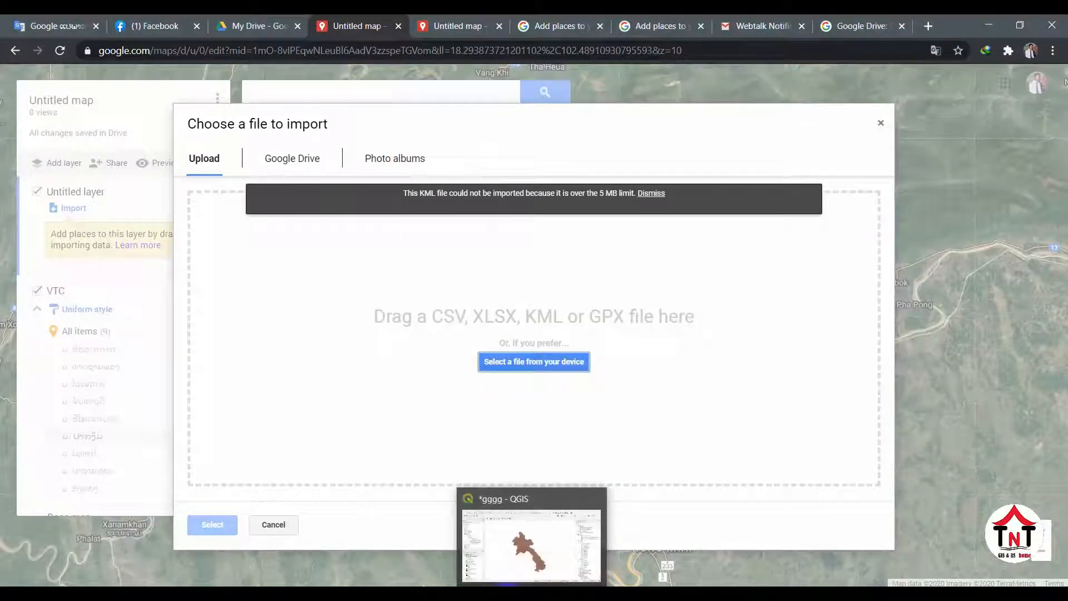
# Switch to ArcMap, hide the VTC layer and show the Province_boundary layer.
pyautogui.click(531, 594)
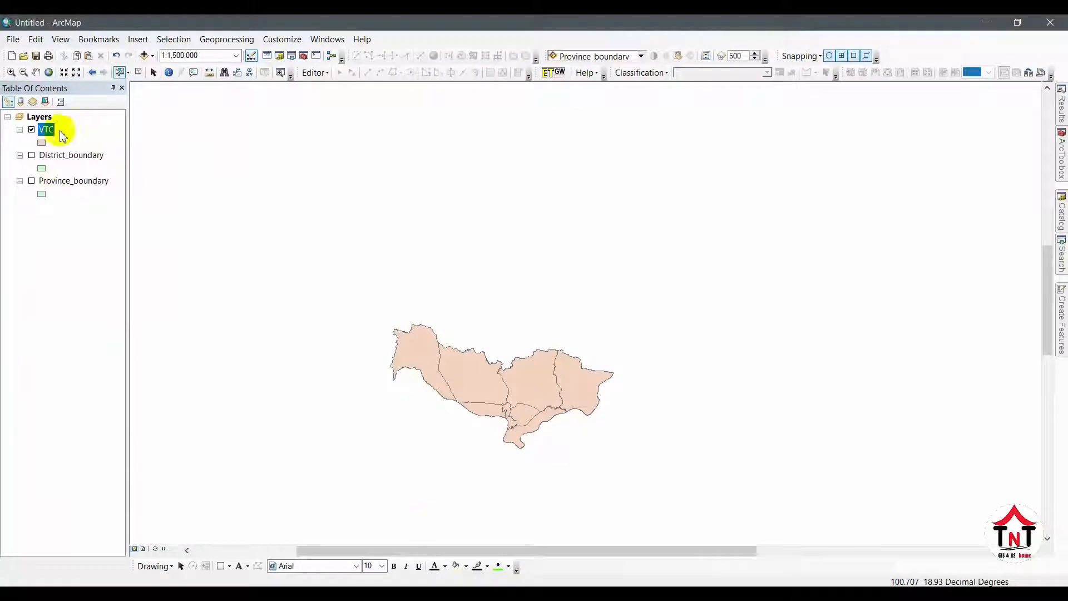
pyautogui.click(31, 131)
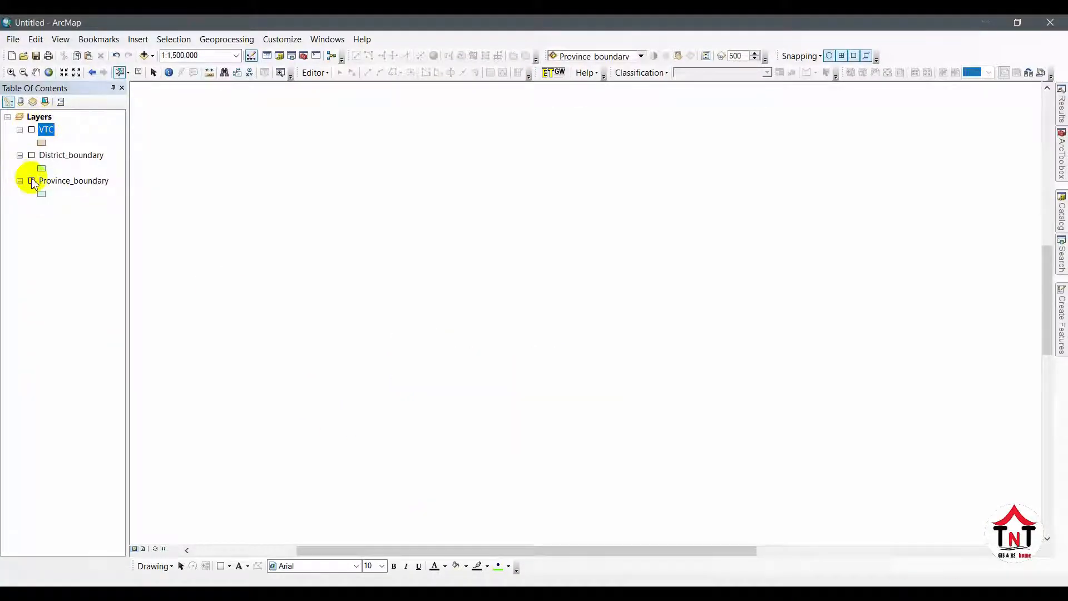
pyautogui.click(32, 181)
# Select all northern and central provinces, adding the large province just north of the southernmost group and leaving that group unselected.
pyautogui.scroll(3, 323, 287)
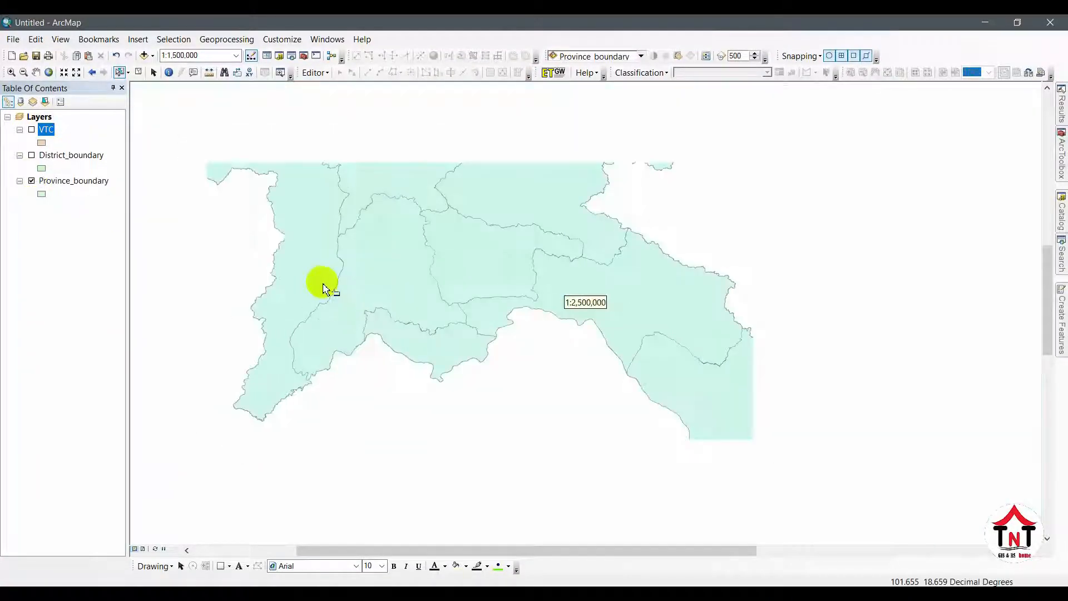
pyautogui.moveTo(277, 292); pyautogui.dragTo(450, 396)
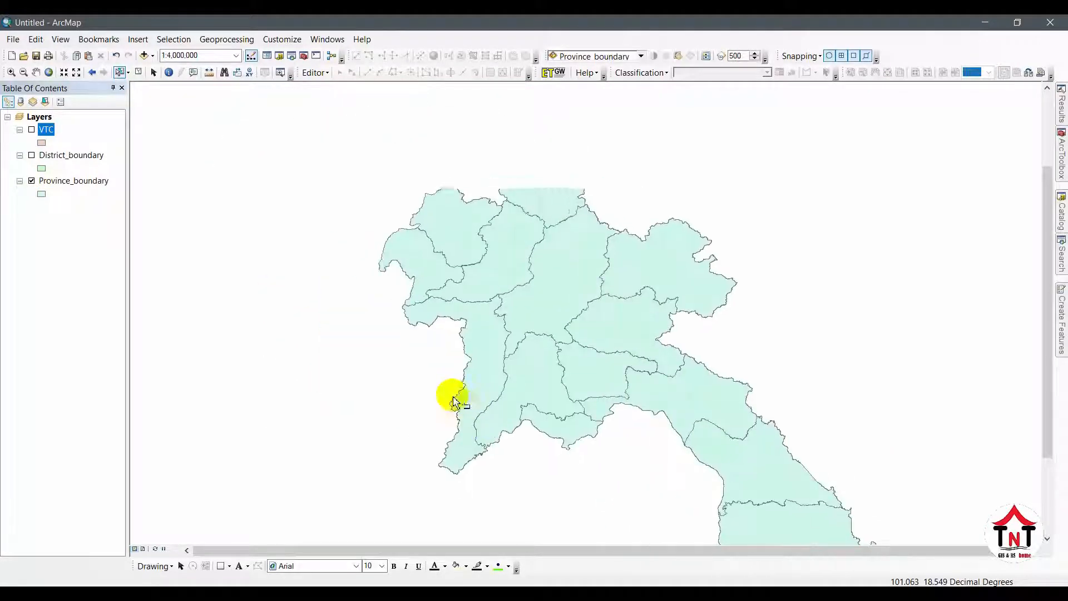
pyautogui.moveTo(299, 156); pyautogui.dragTo(793, 415)
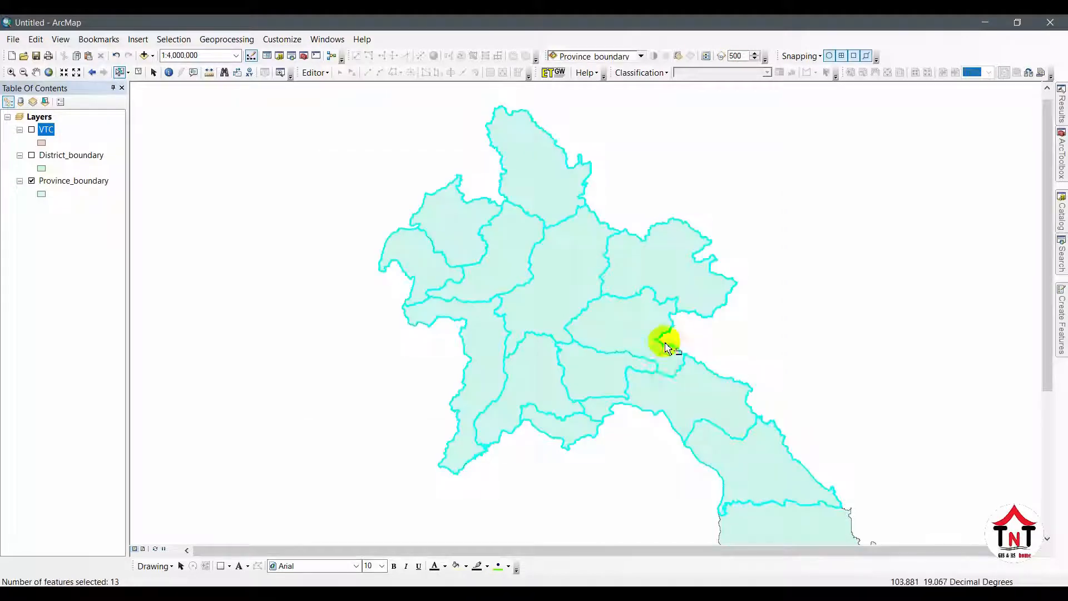
pyautogui.moveTo(637, 423); pyautogui.dragTo(463, 248)
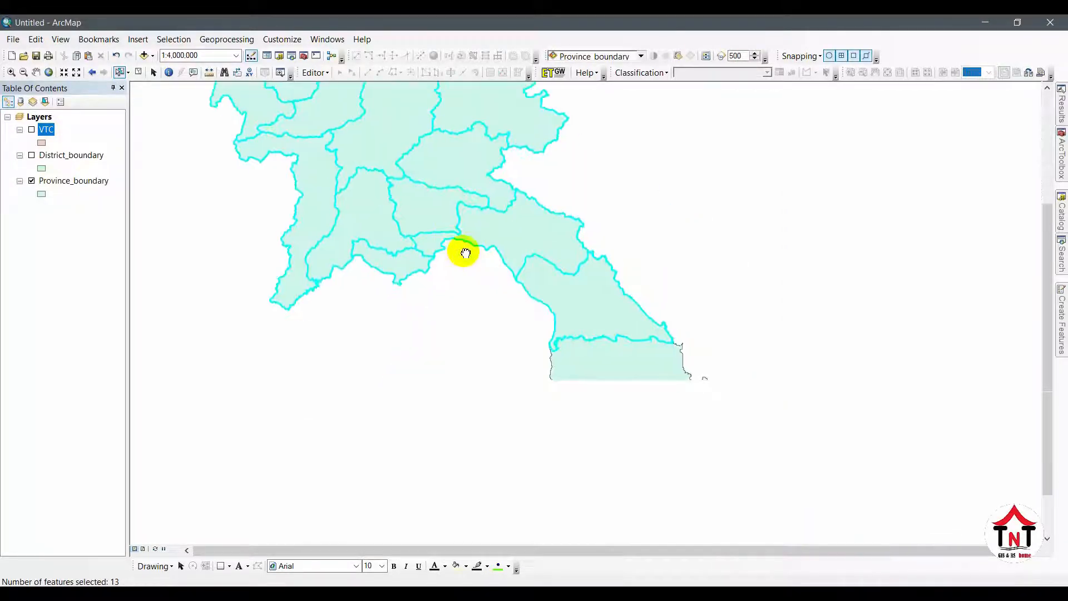
pyautogui.keyDown('shift'); pyautogui.click(585, 374); pyautogui.keyUp('shift')
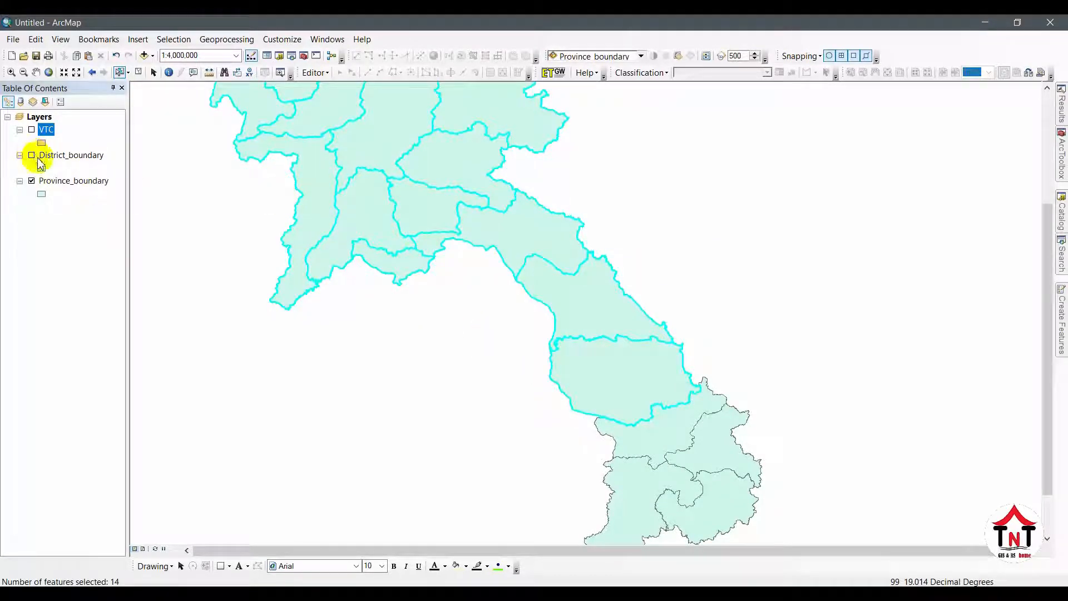
pyautogui.scroll(3, 388, 262)
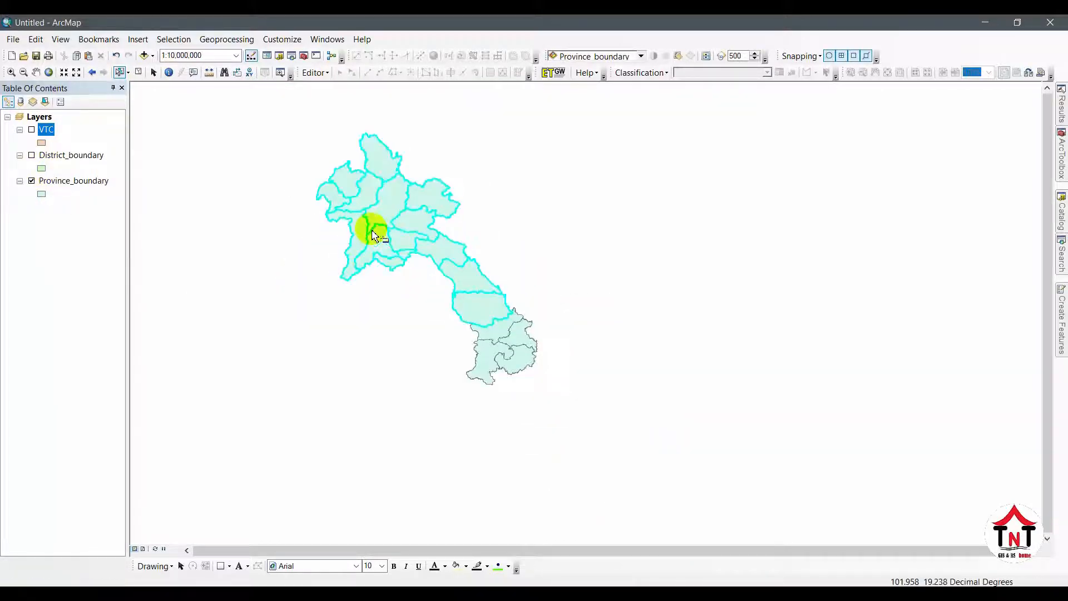
# Export the selected Province_boundary features as shapefile nnnn.shp in the planet_105.119_13.87_f5fbad15-shp folder and add it to the map.
pyautogui.click(65, 186)
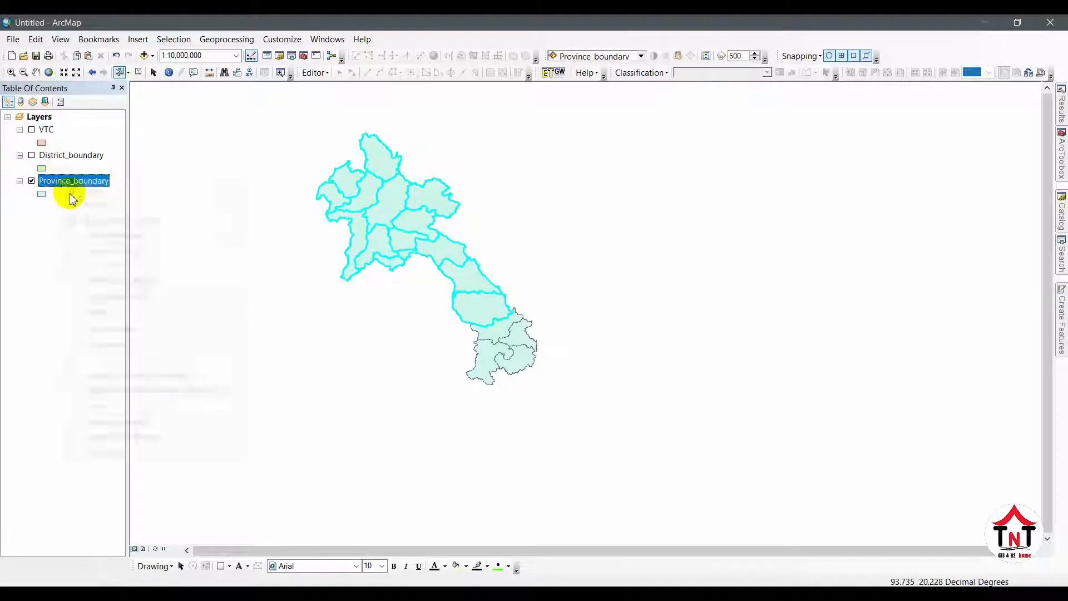
pyautogui.rightClick(66, 189)
pyautogui.moveTo(190, 354)
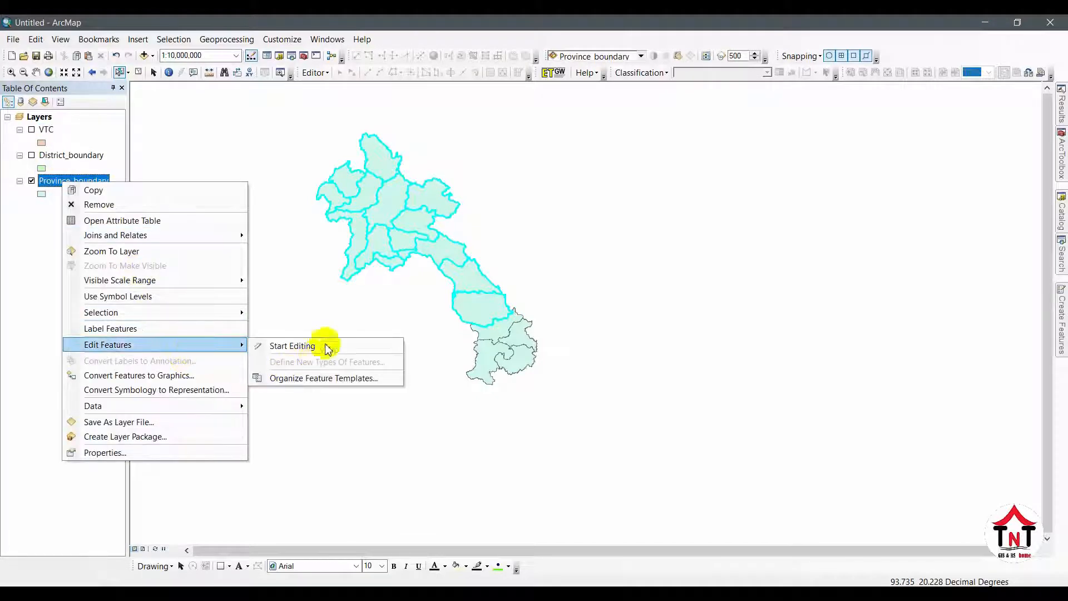
pyautogui.moveTo(217, 409)
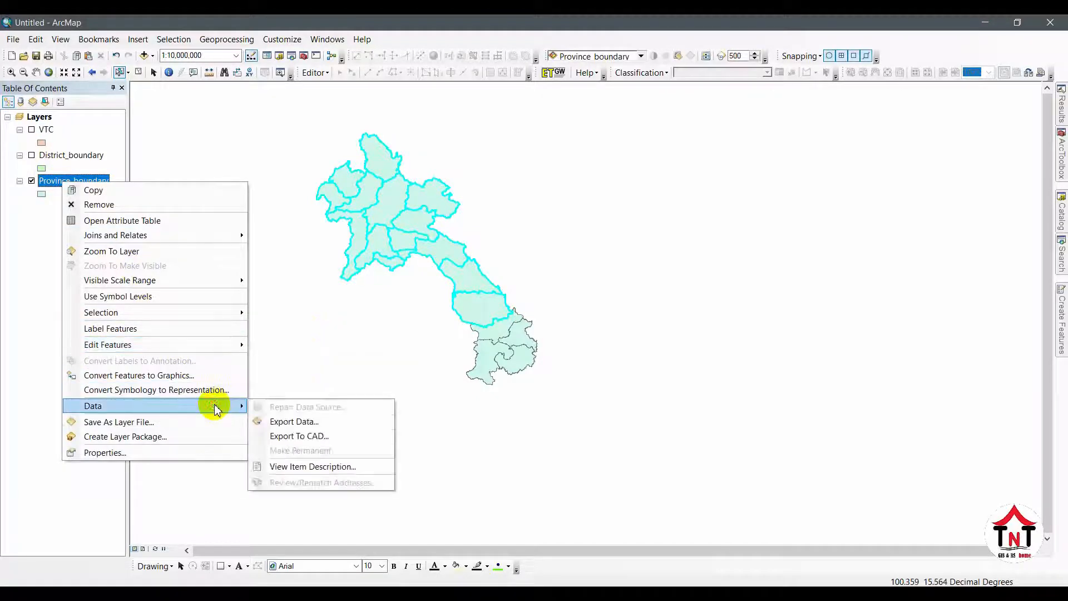
pyautogui.click(284, 421)
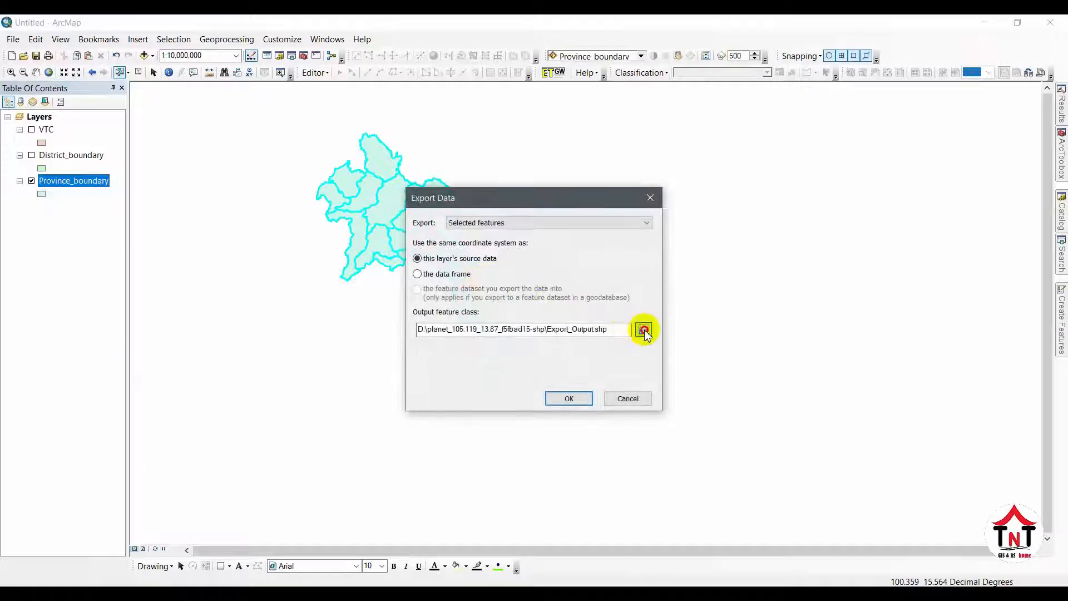
pyautogui.click(644, 330)
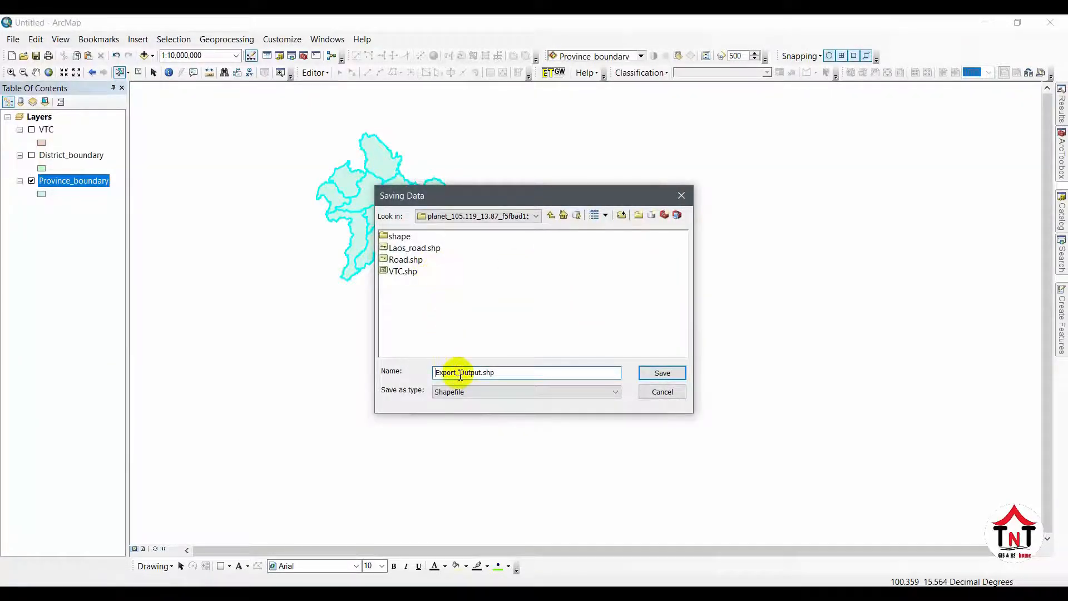
pyautogui.moveTo(482, 373); pyautogui.dragTo(448, 362)
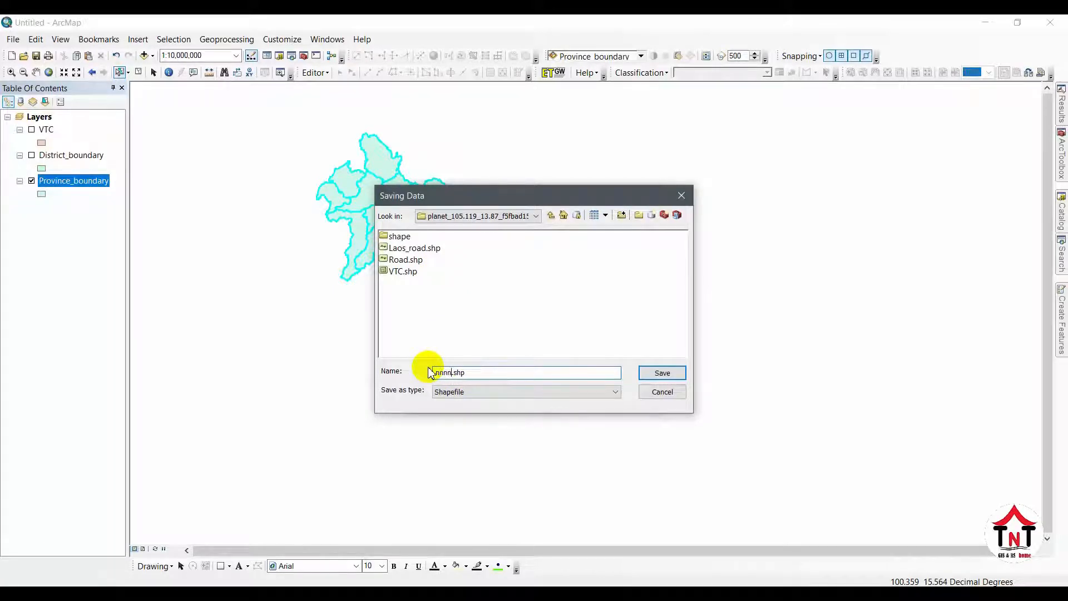
pyautogui.click(662, 373)
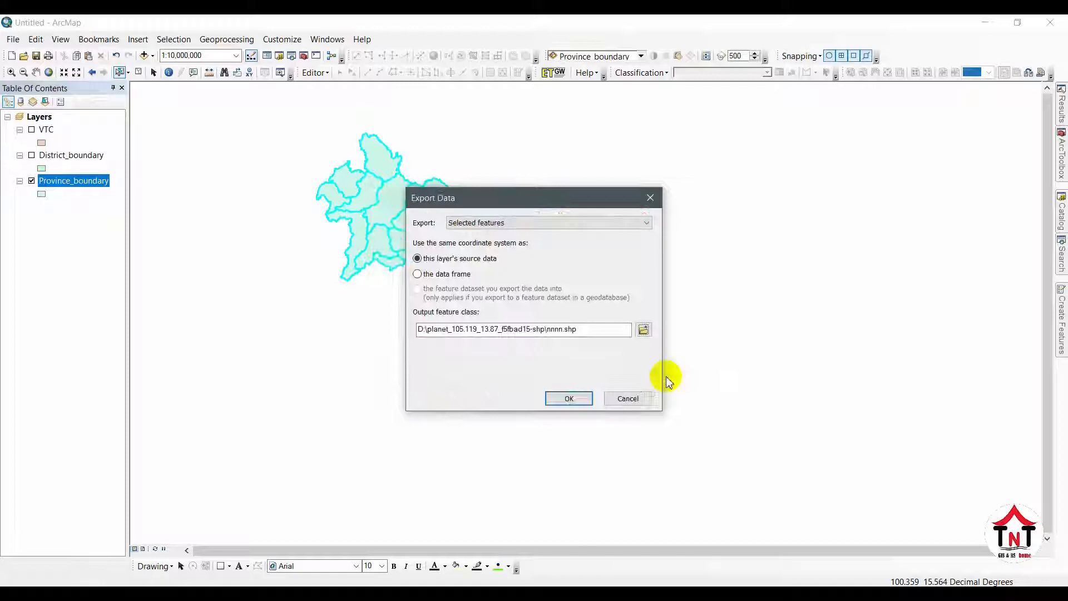
pyautogui.click(590, 400)
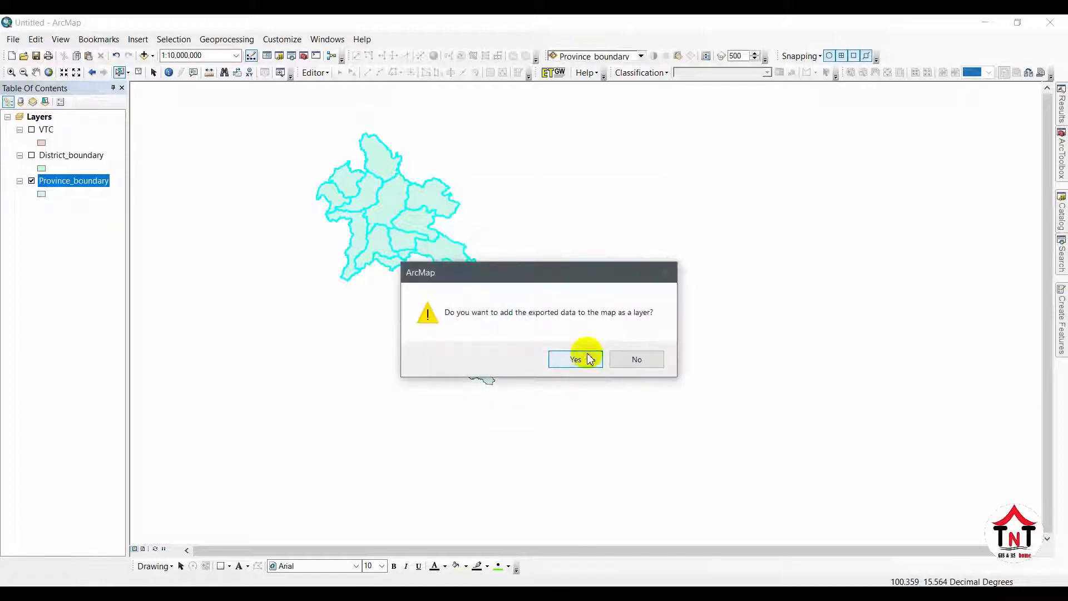
pyautogui.click(589, 359)
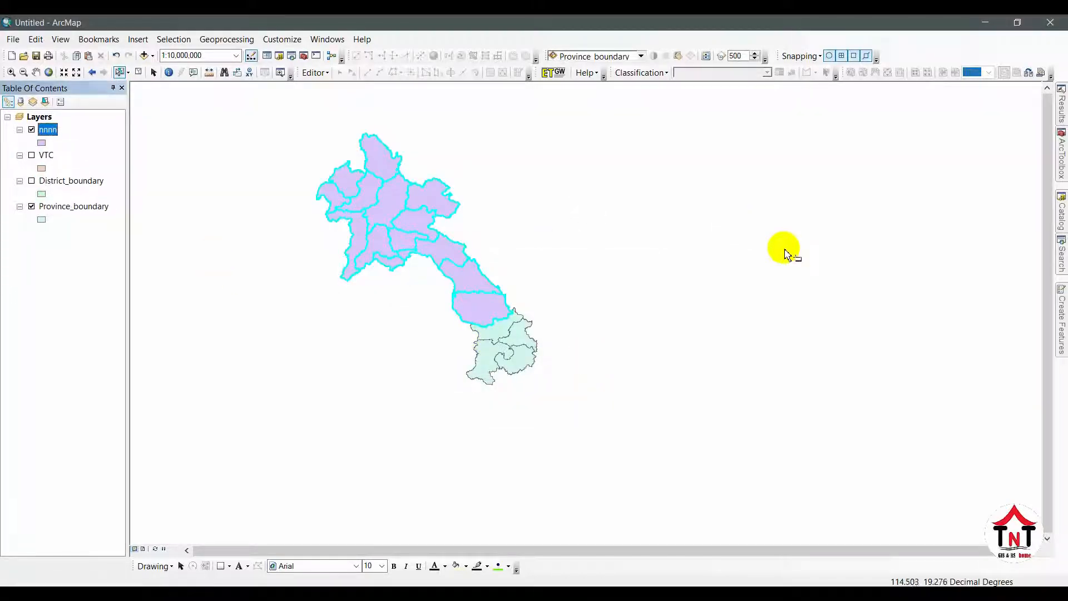
# Convert the nnnn layer with Layer To KML, writing Province1.kmz to the planet_105.119_13.87_f5fbad15-shp folder.
pyautogui.click(1059, 270)
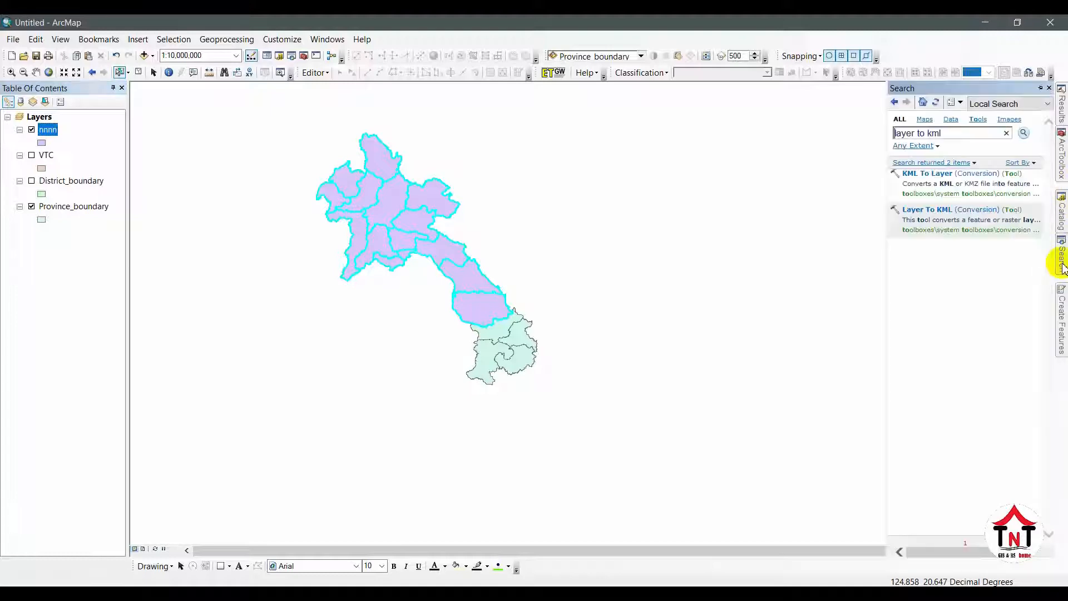
pyautogui.click(927, 214)
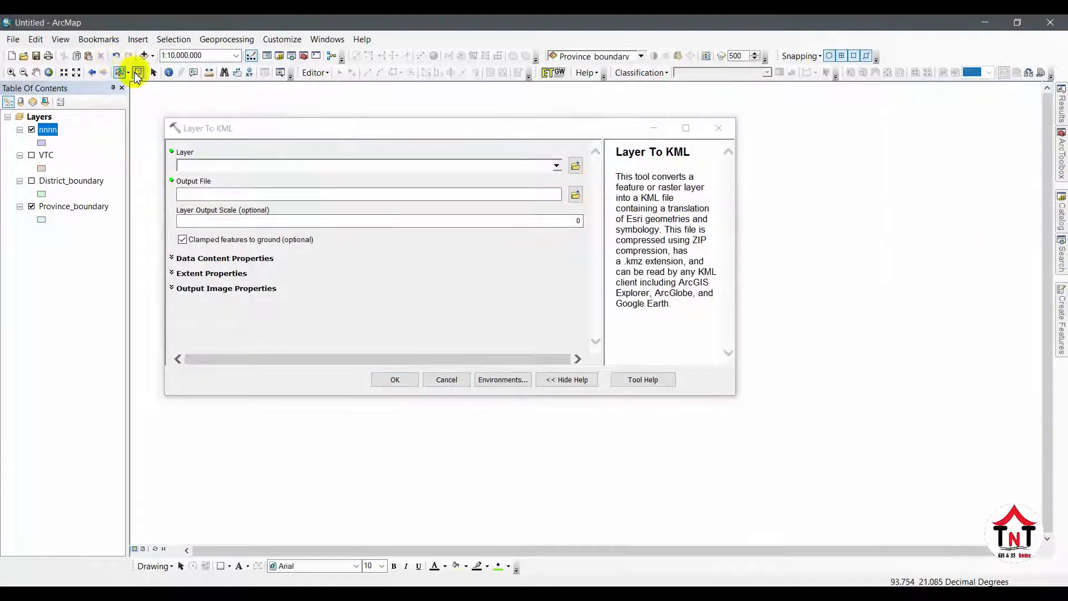
pyautogui.moveTo(65, 135); pyautogui.dragTo(359, 164)
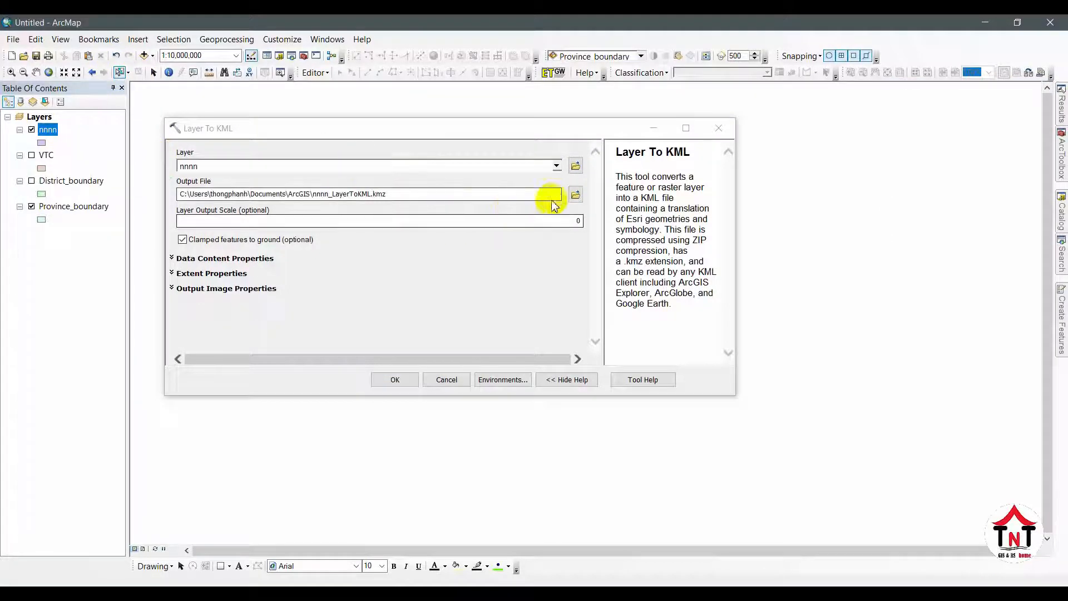
pyautogui.click(576, 196)
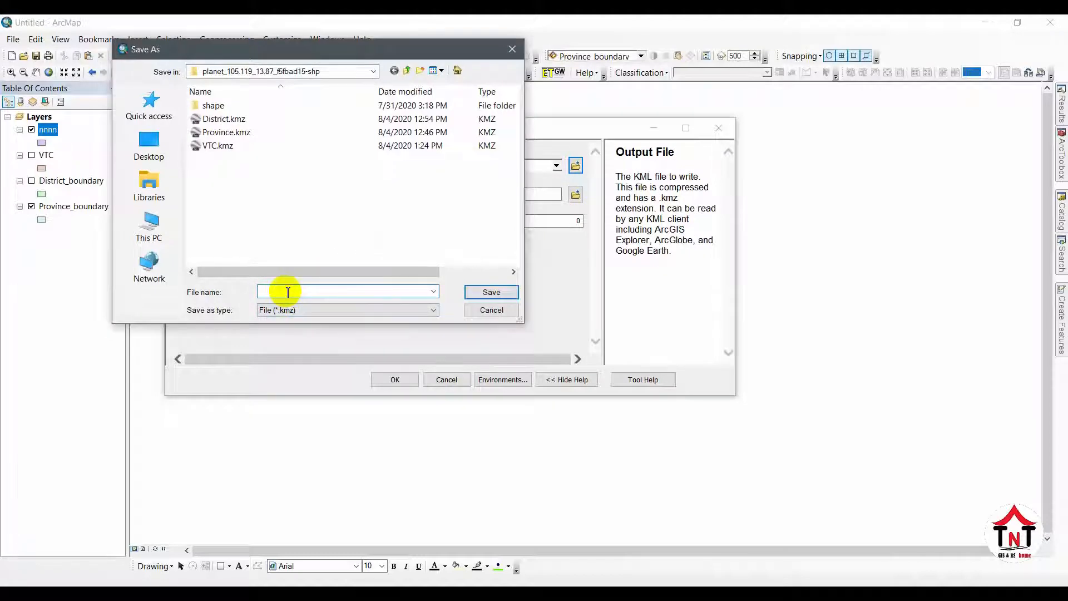
pyautogui.write('pro')
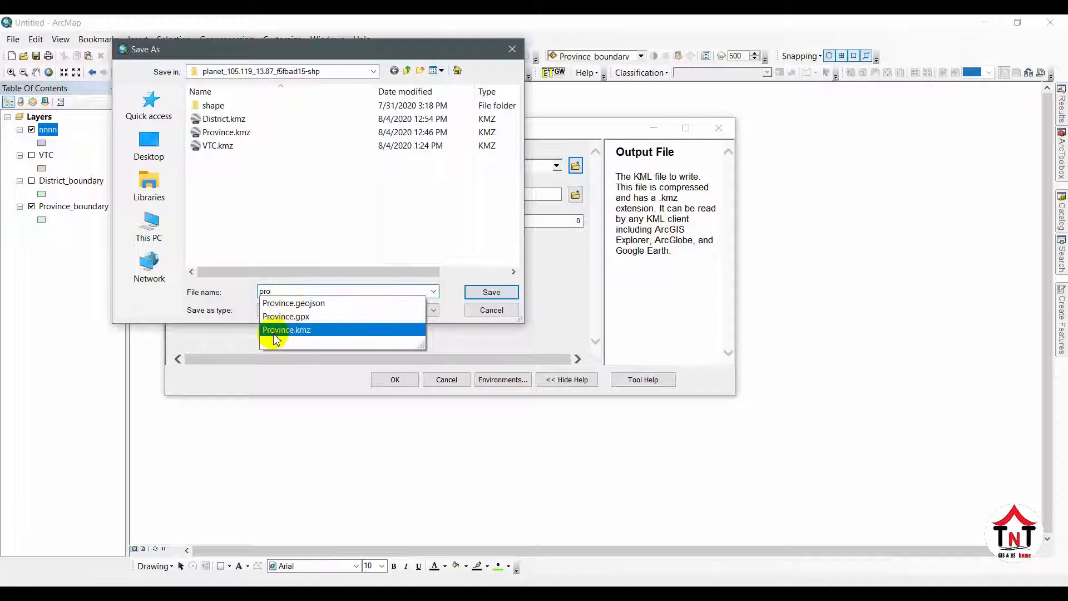
pyautogui.click(276, 331)
pyautogui.click(472, 293)
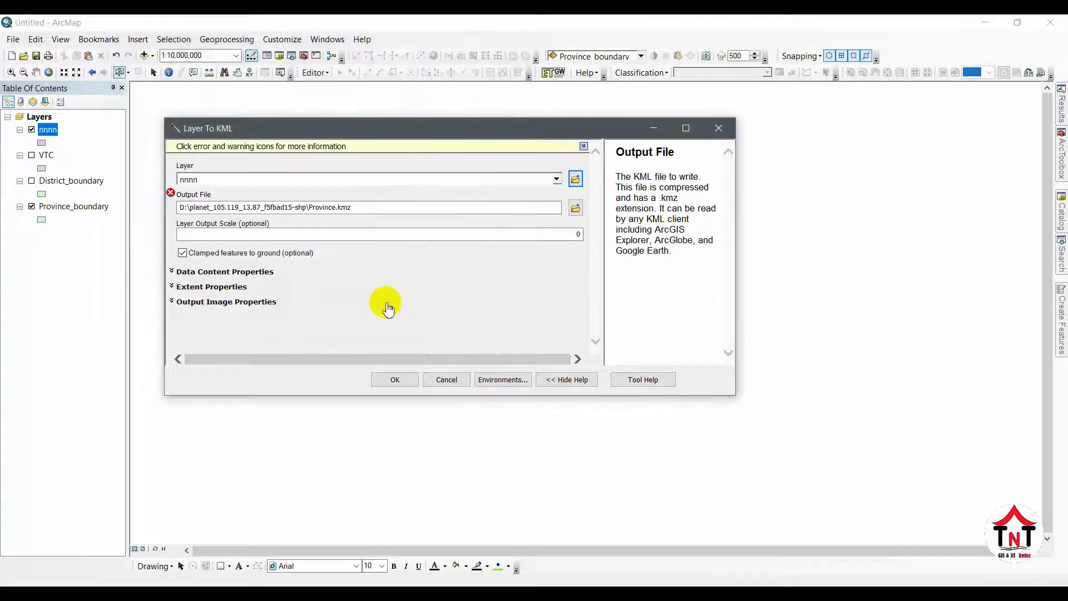
pyautogui.click(336, 207)
pyautogui.write('1')
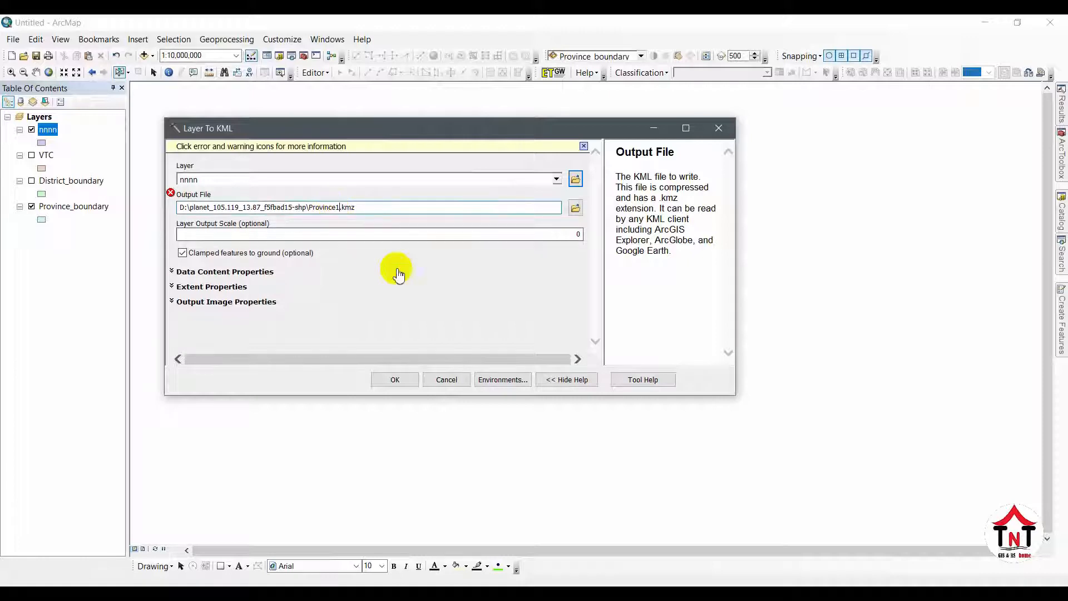
pyautogui.click(406, 324)
pyautogui.click(389, 381)
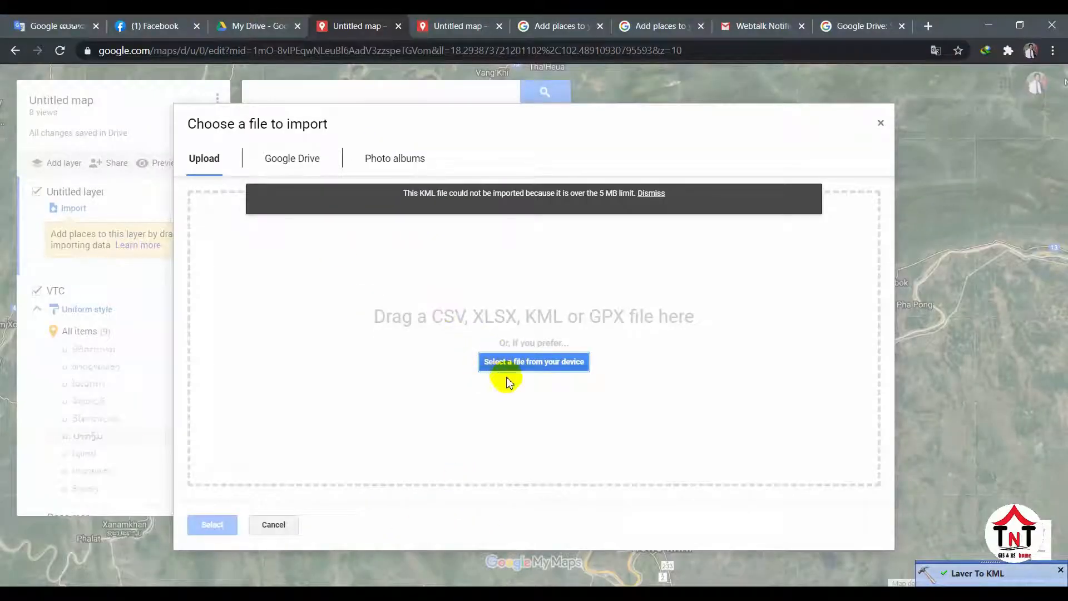
# Switch to Google My Maps and import Province1.kmz from the planet_105.119_13.87_f5fbad15-shp folder into the untitled layer.
pyautogui.click(500, 367)
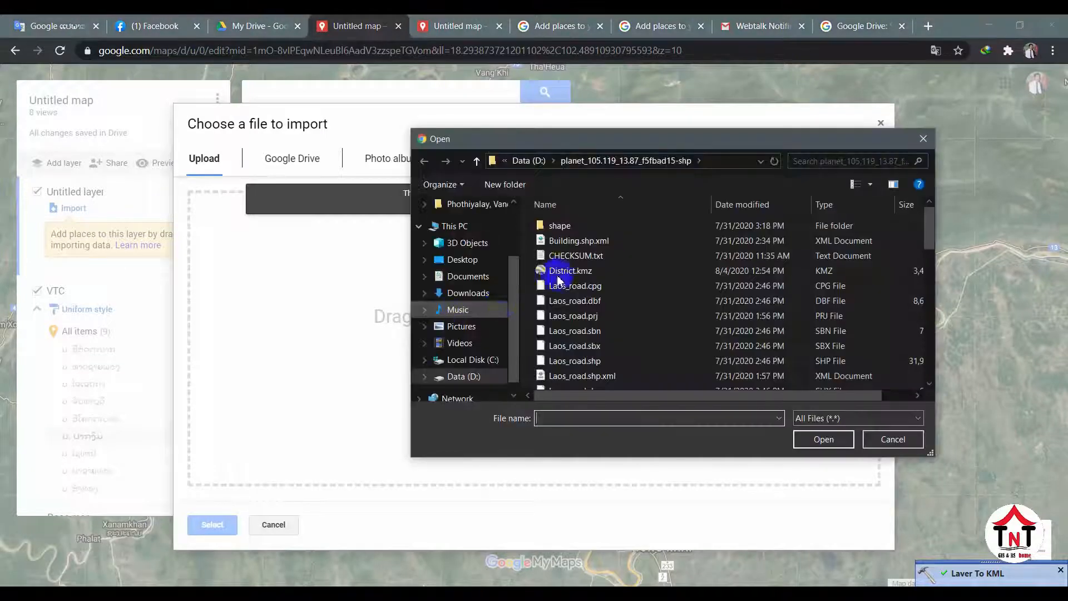
pyautogui.scroll(-4, 573, 261)
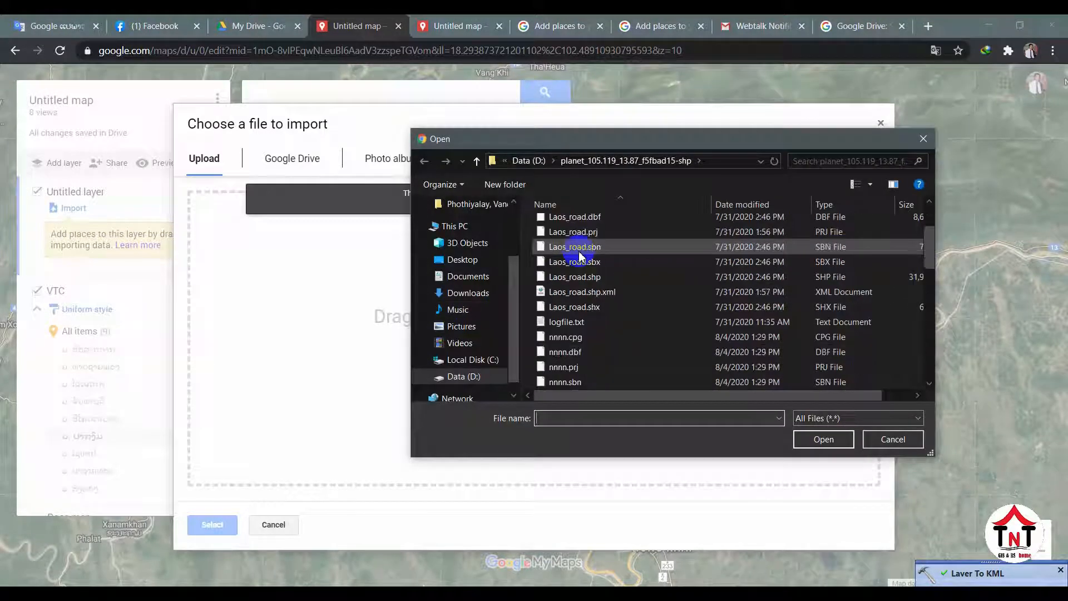
pyautogui.scroll(-8, 579, 256)
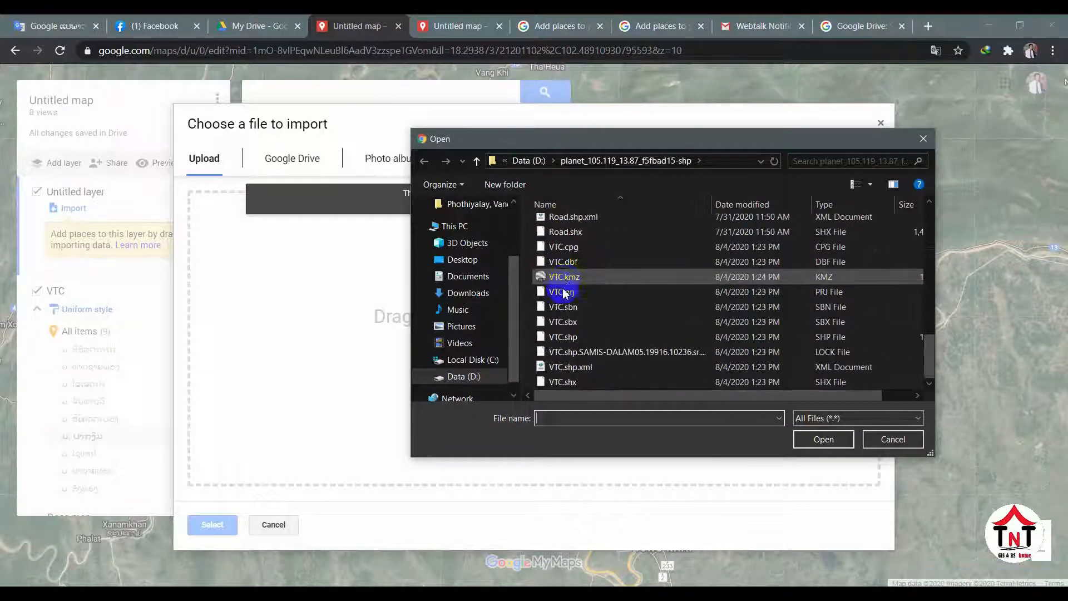
pyautogui.scroll(5, 561, 299)
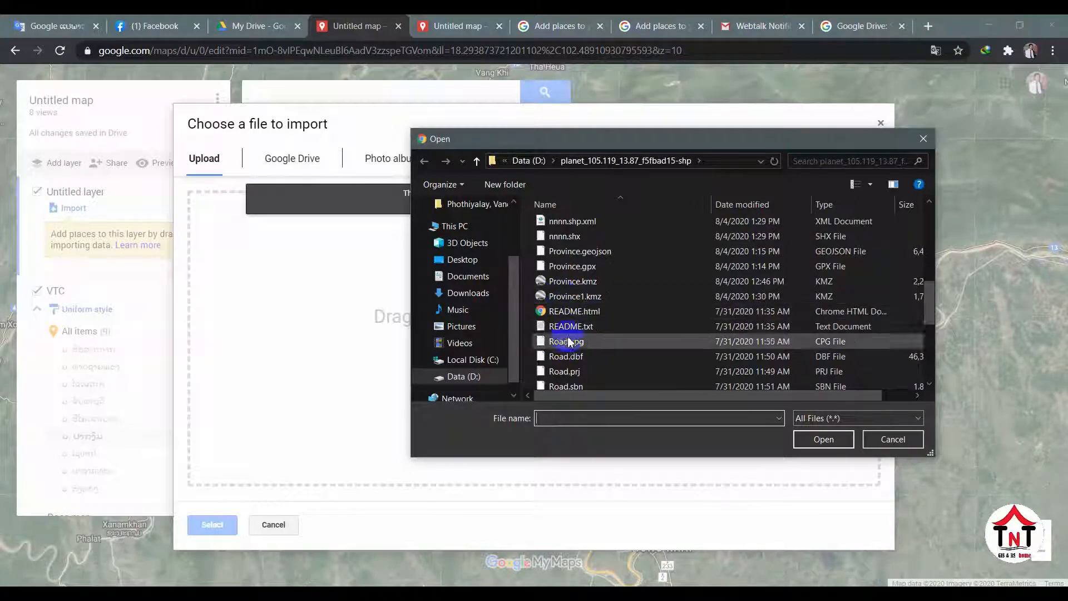
pyautogui.click(556, 301)
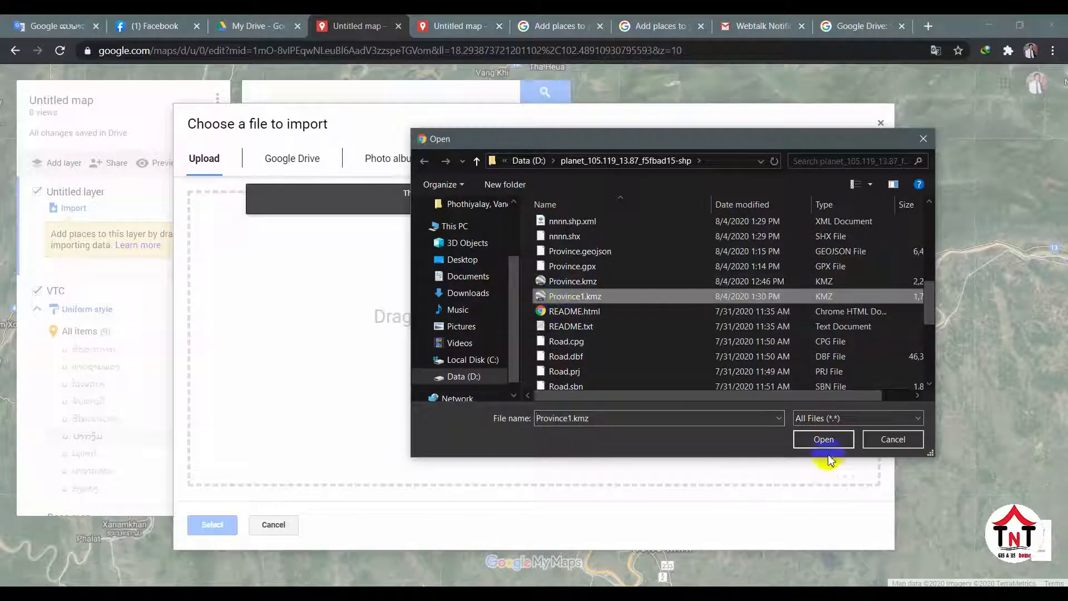
pyautogui.click(822, 439)
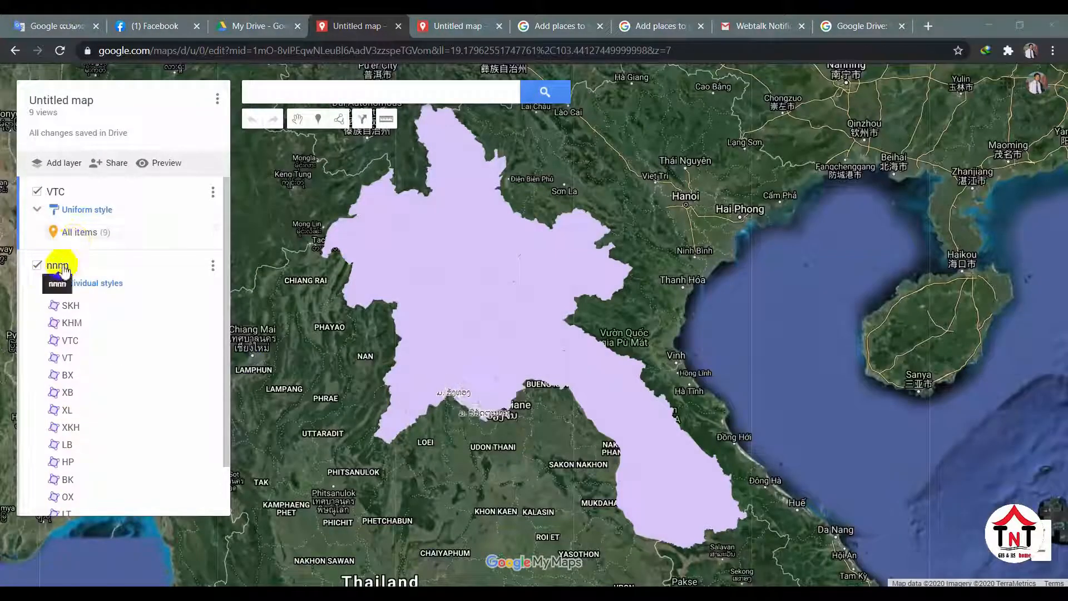
# Rename the imported nnnn layer as Province_north.
pyautogui.click(56, 267)
pyautogui.click(211, 269)
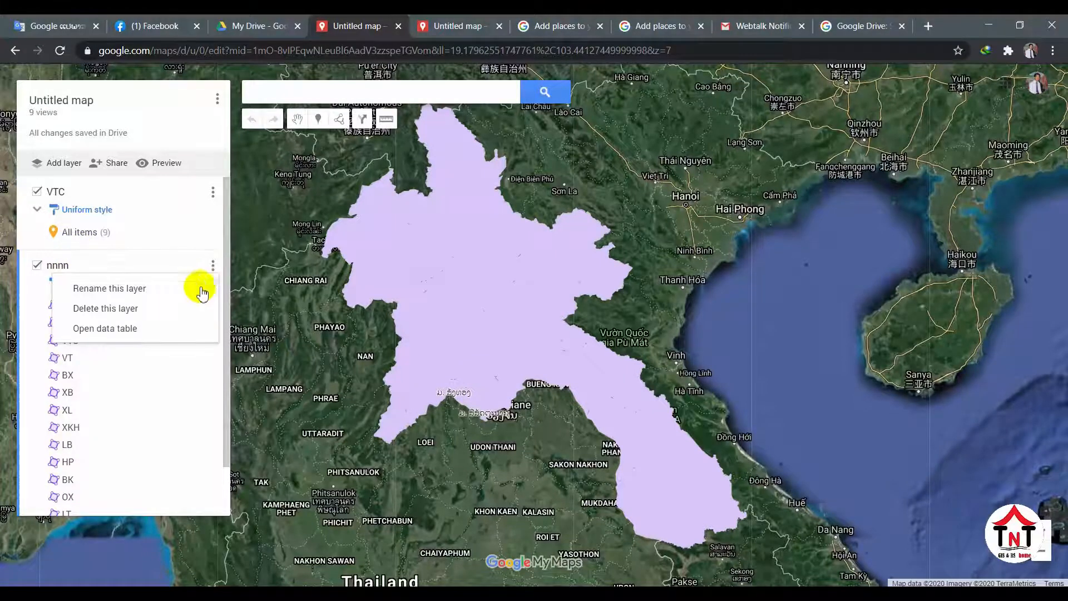
pyautogui.click(190, 288)
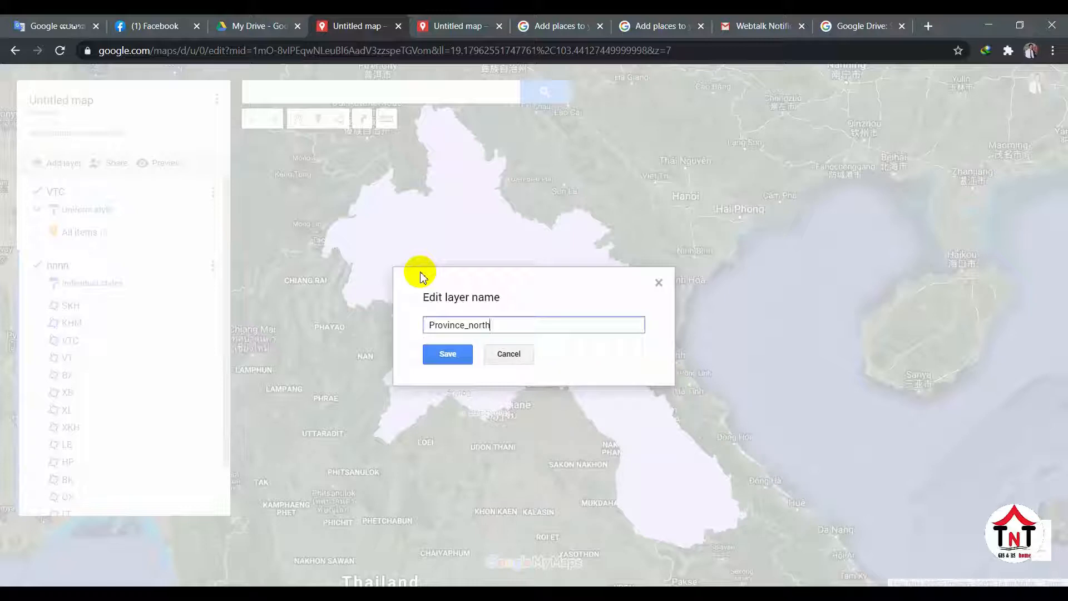
pyautogui.press('Return')
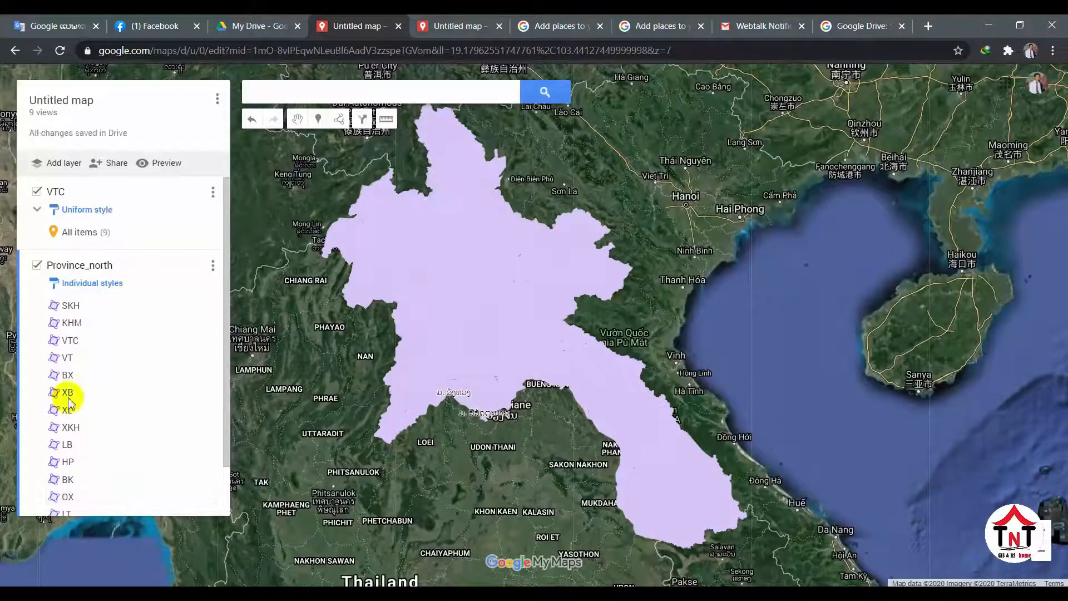
# Apply uniform style to the Province_north layer and label its provinces by name.
pyautogui.click(84, 284)
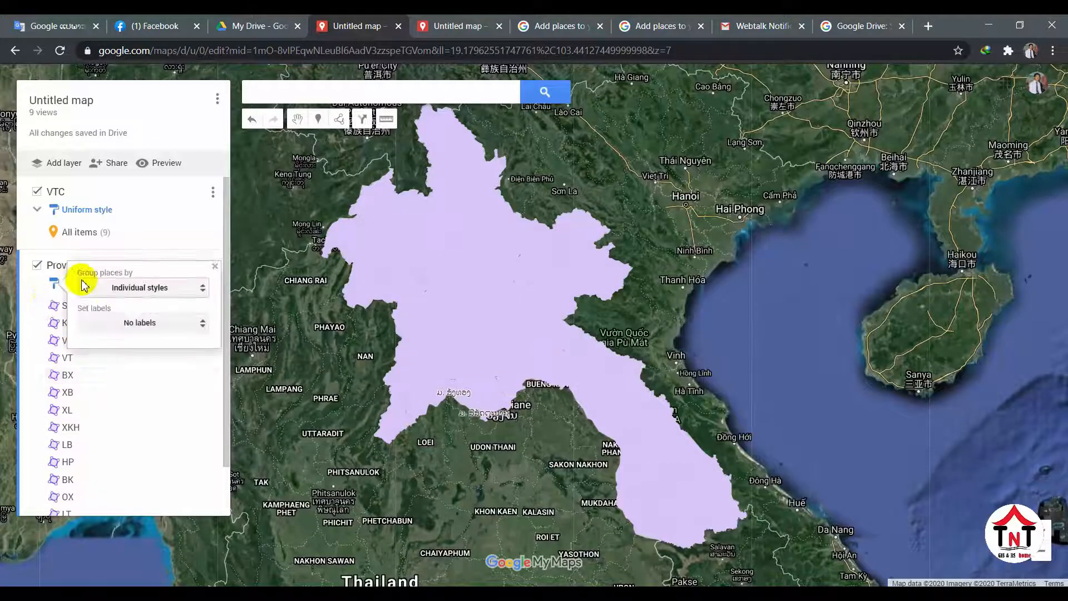
pyautogui.click(129, 291)
pyautogui.click(129, 247)
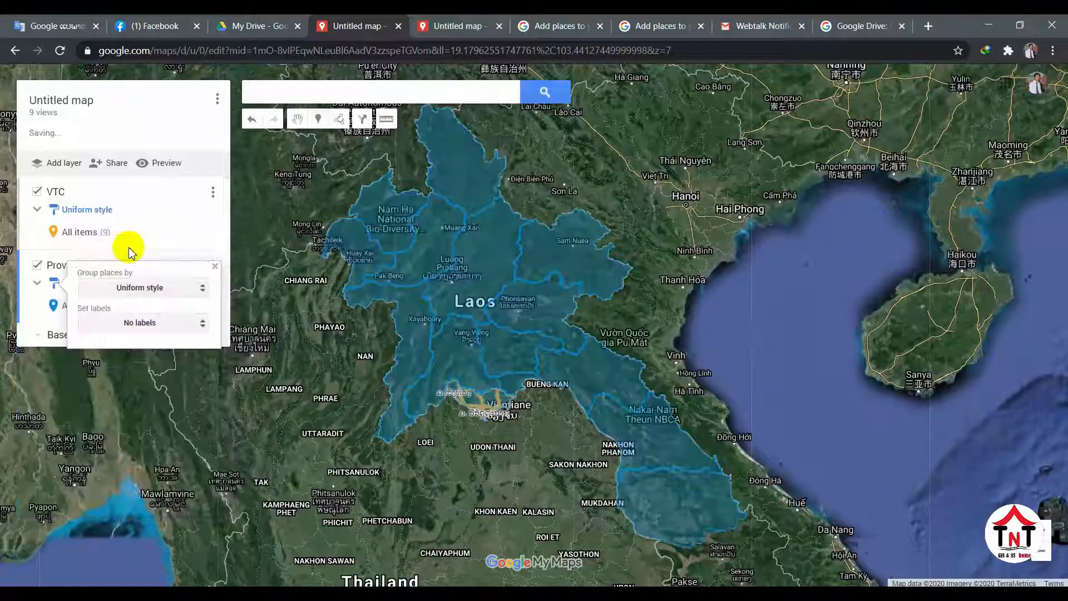
pyautogui.click(131, 330)
pyautogui.click(130, 353)
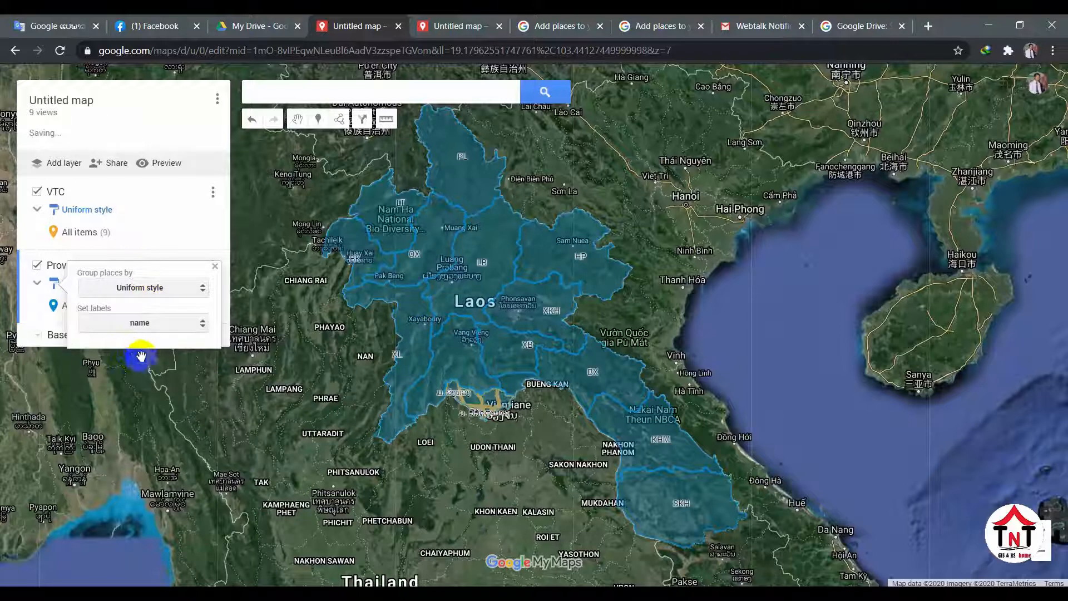
# Try individual styles on the Province_north layer and return it to uniform style.
pyautogui.click(150, 322)
pyautogui.click(154, 323)
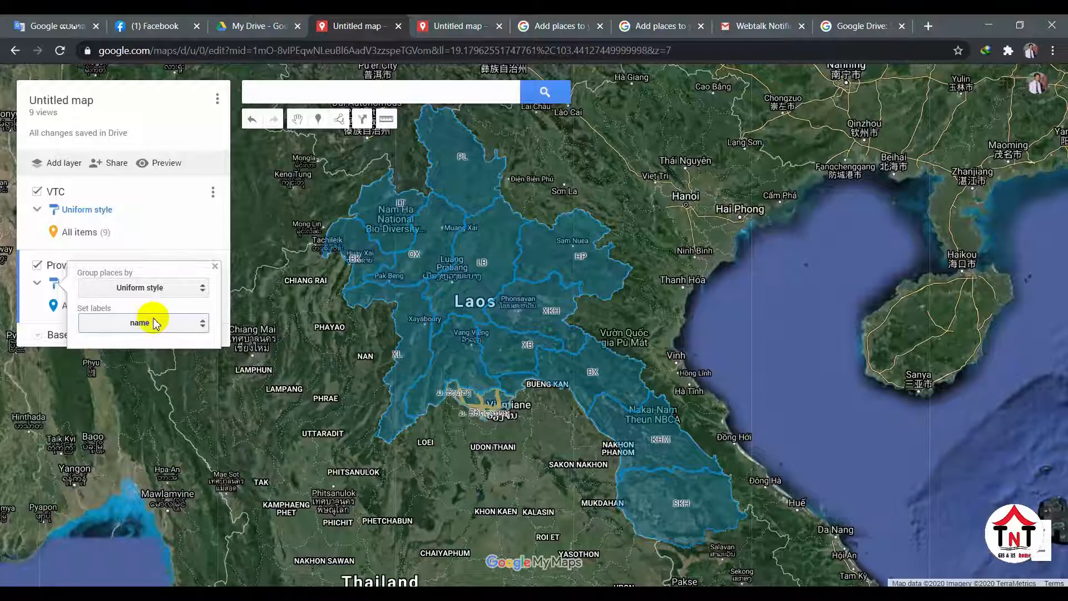
pyautogui.click(161, 286)
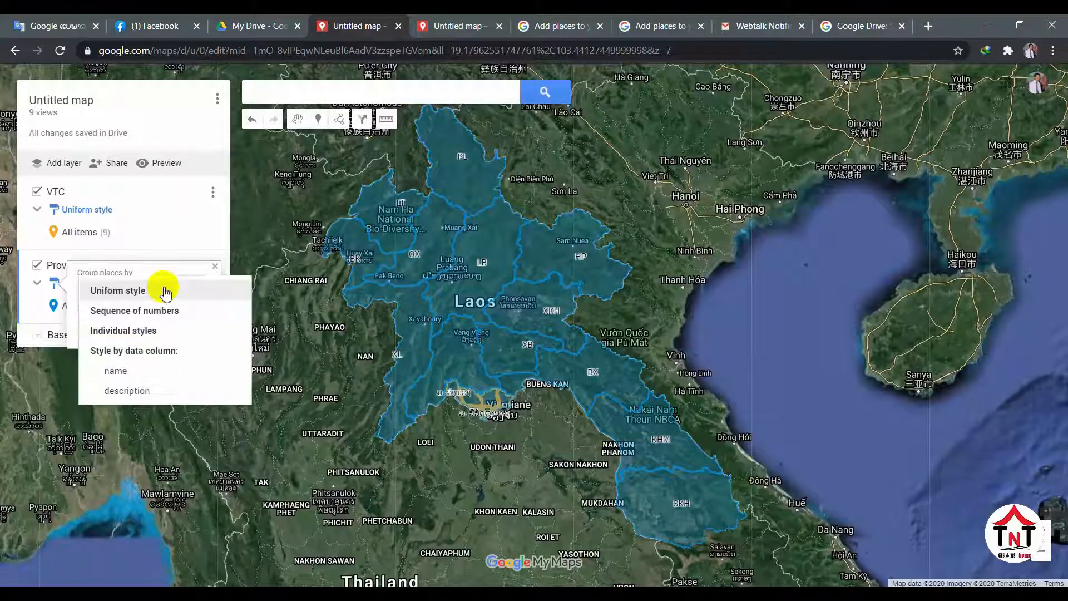
pyautogui.click(123, 332)
pyautogui.click(142, 284)
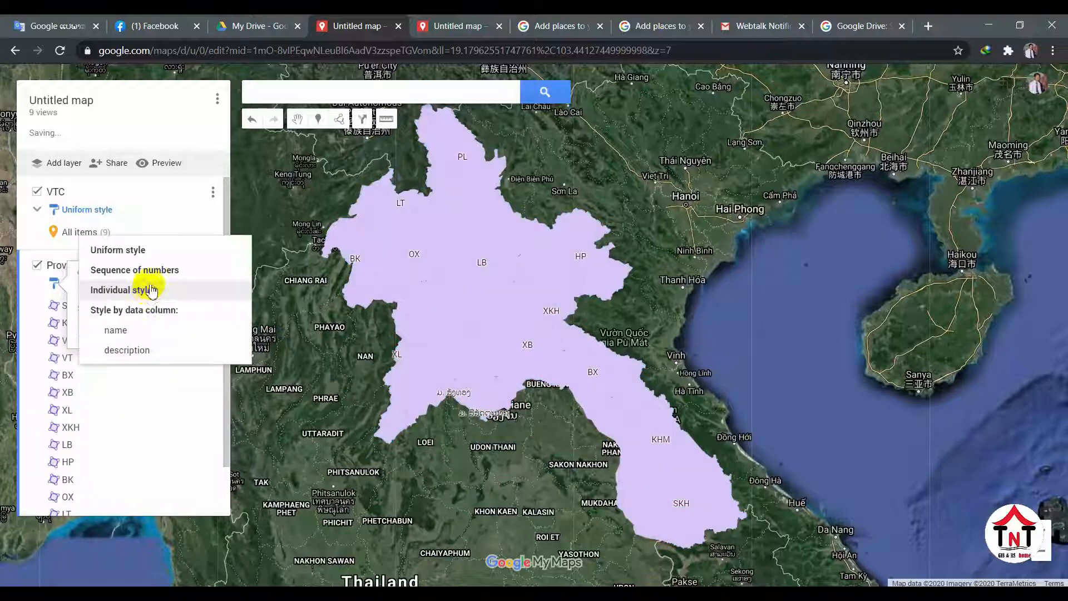
pyautogui.click(155, 253)
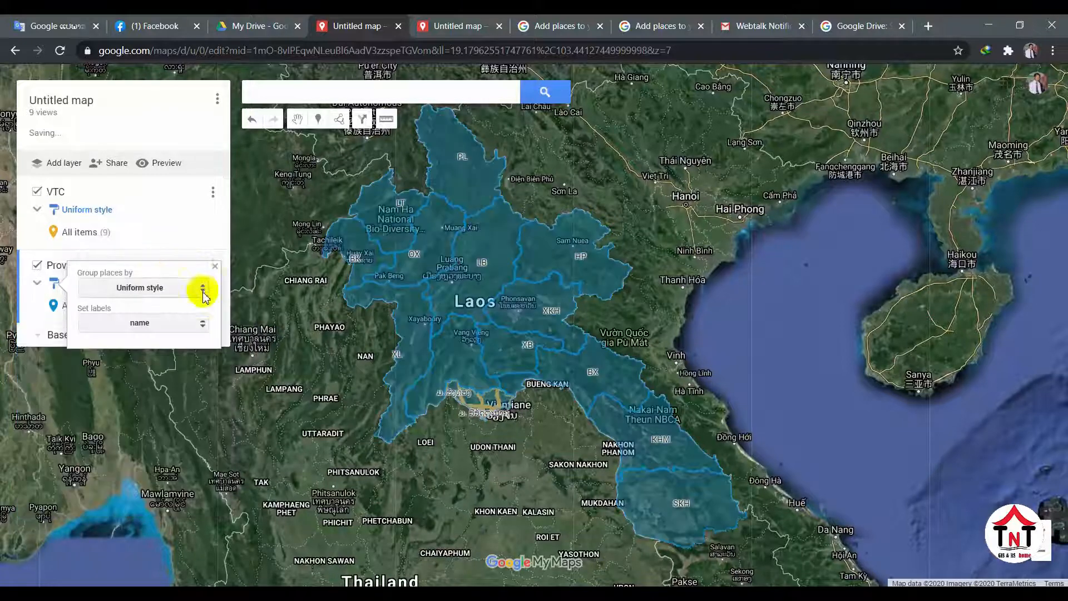
# Set the colour of all items in the VTC layer to dark orange.
pyautogui.click(210, 232)
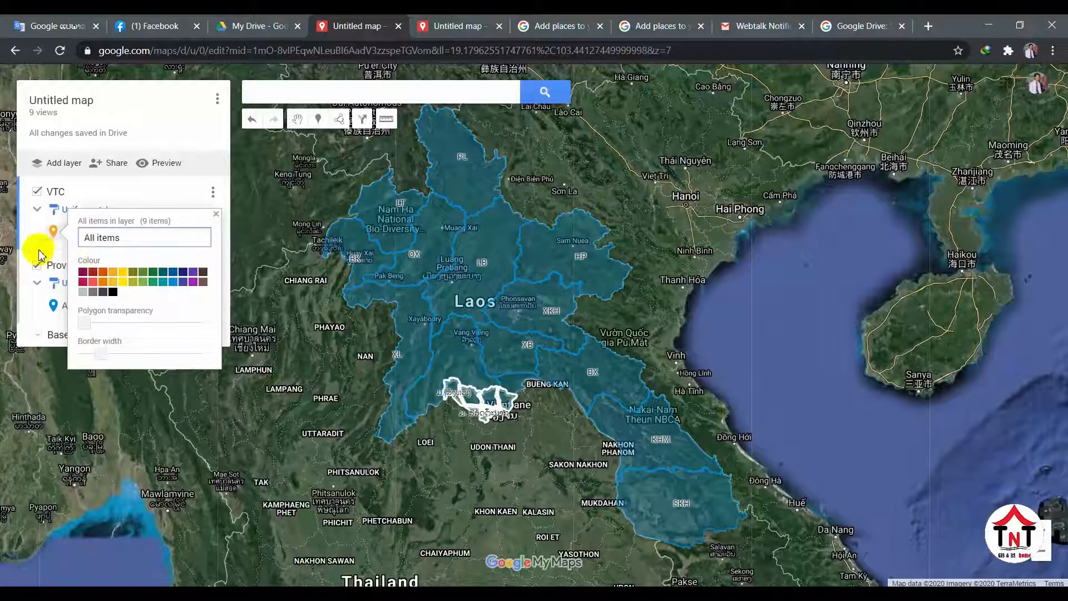
pyautogui.click(104, 274)
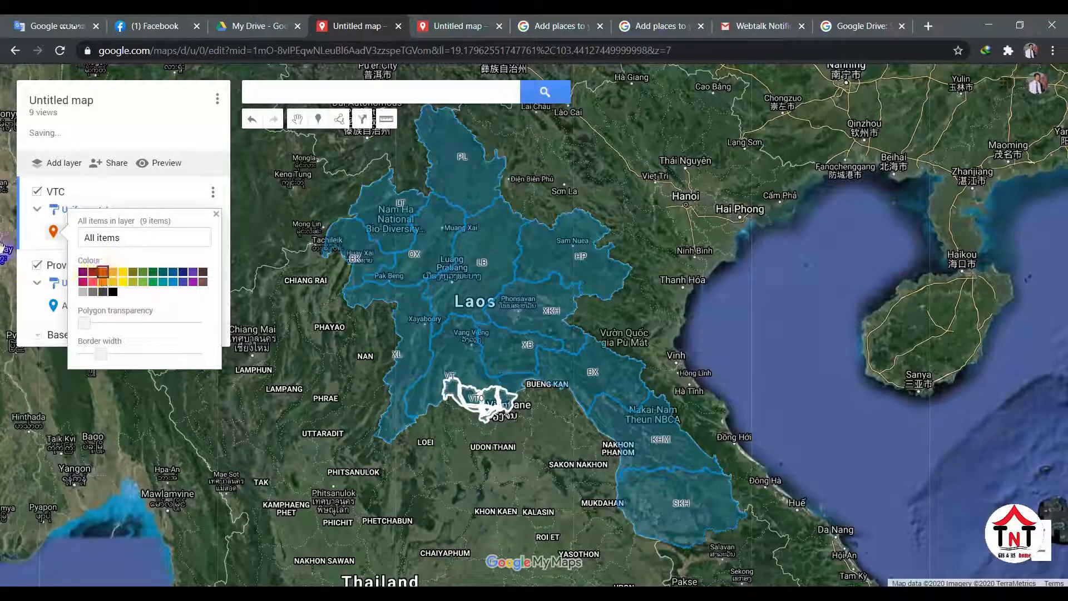
# Set all Province_north items to dark red with nearly full polygon transparency and a slightly thicker border.
pyautogui.click(3, 243)
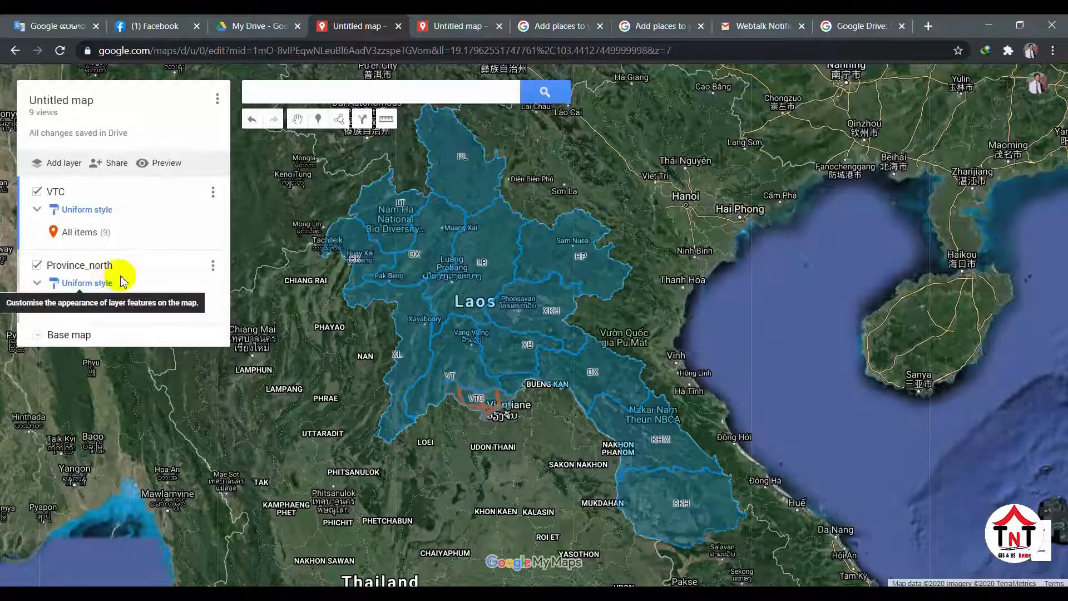
pyautogui.click(92, 284)
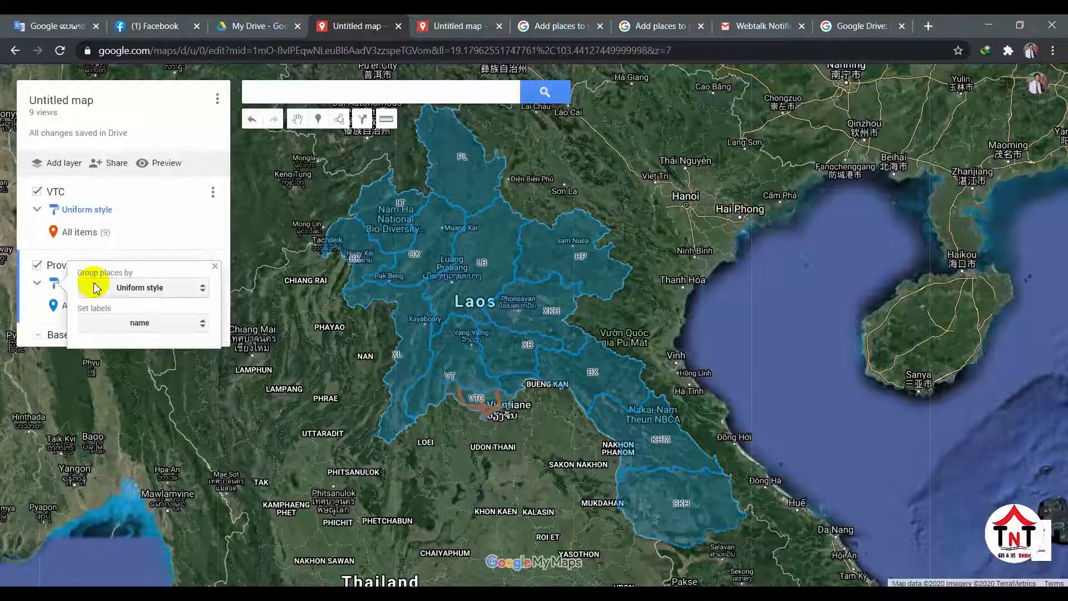
pyautogui.click(148, 230)
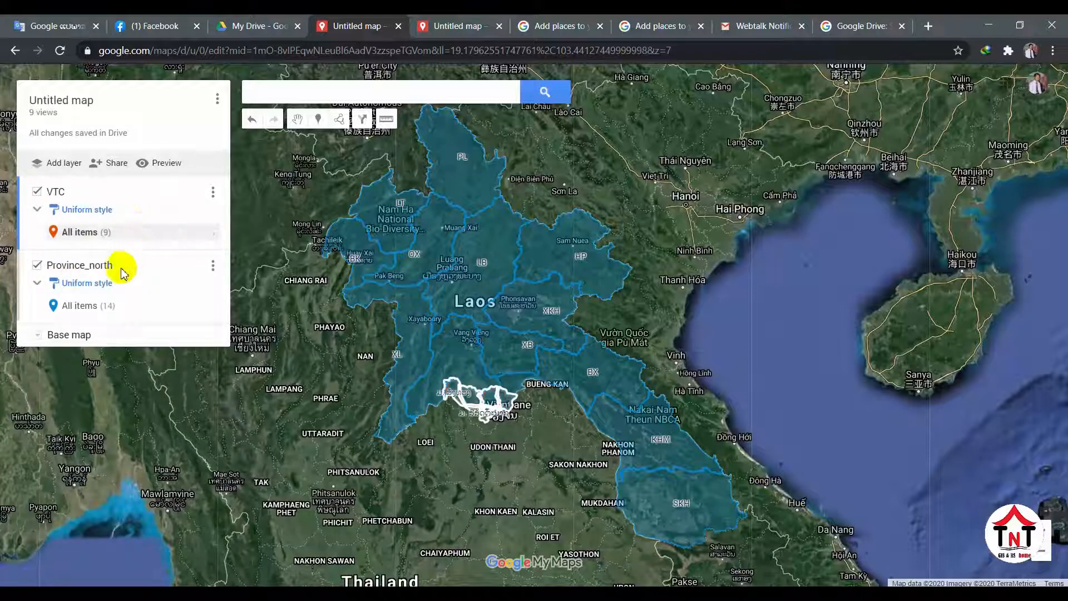
pyautogui.click(76, 303)
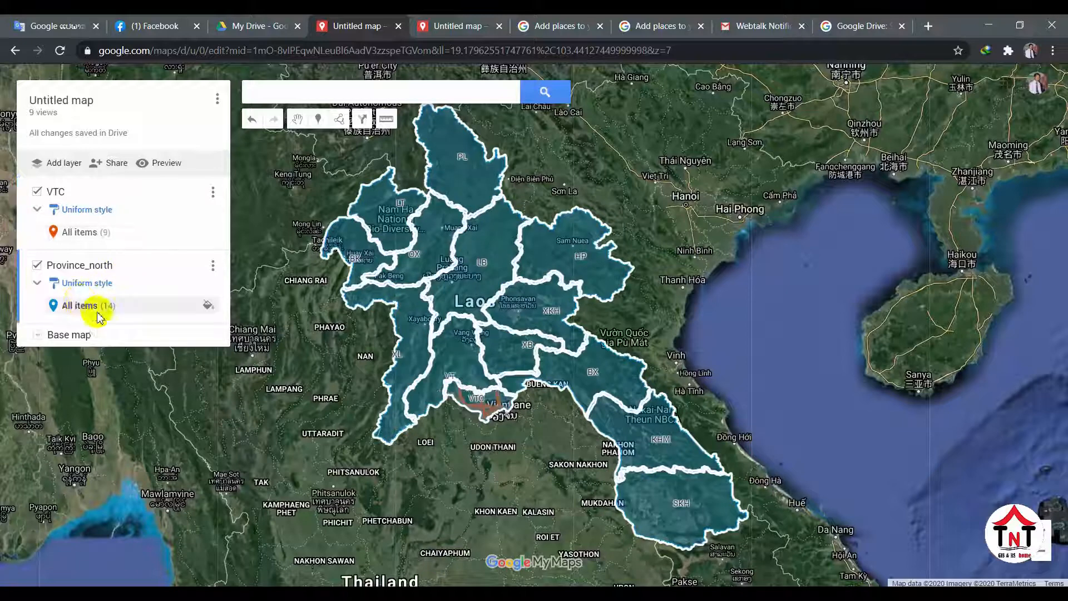
pyautogui.click(206, 302)
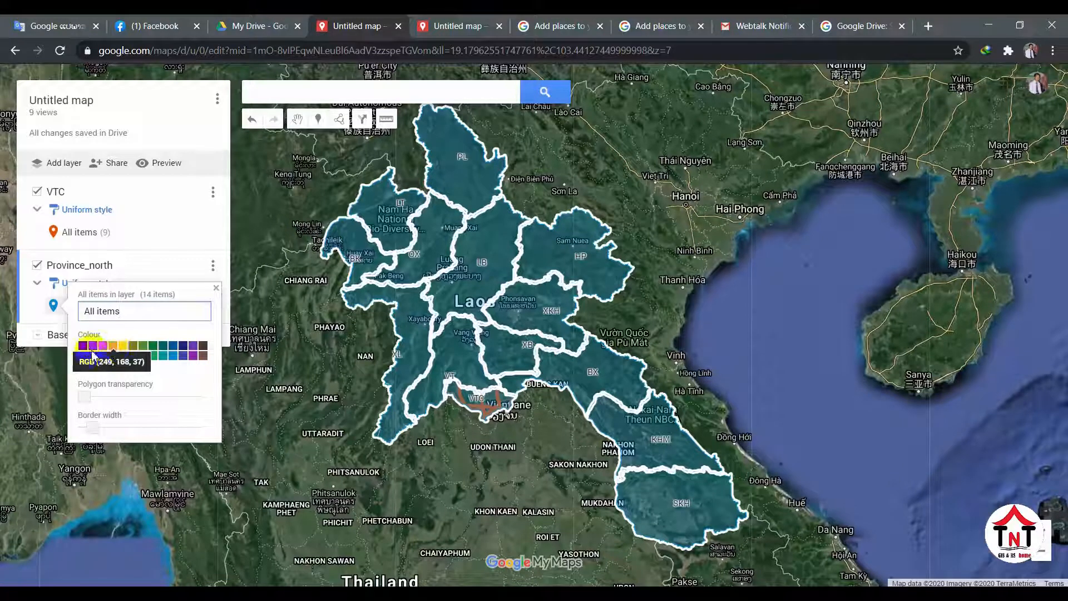
pyautogui.click(101, 346)
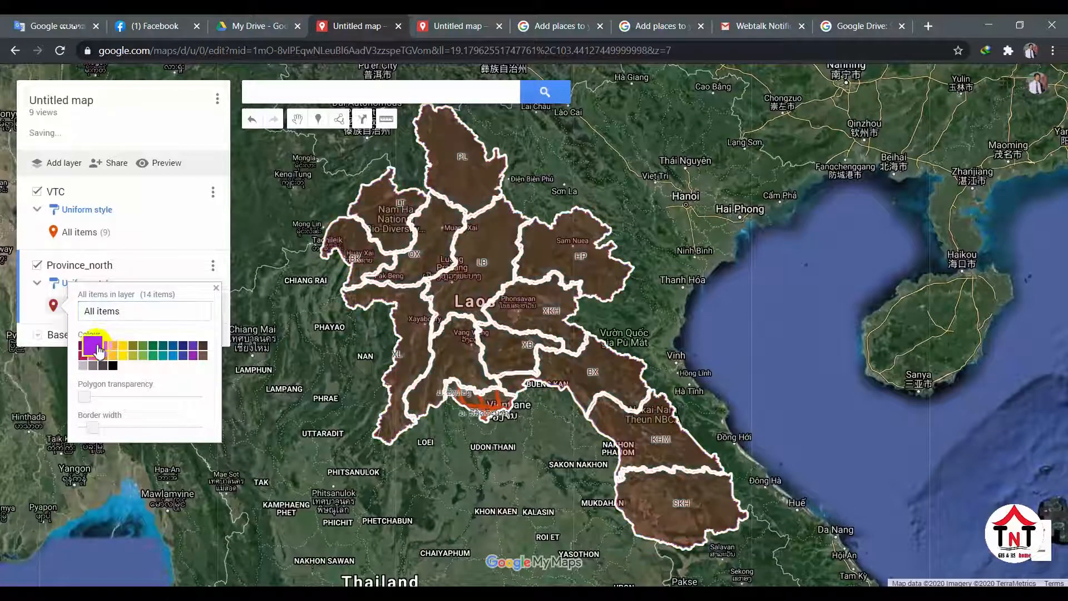
pyautogui.moveTo(114, 405); pyautogui.dragTo(216, 380)
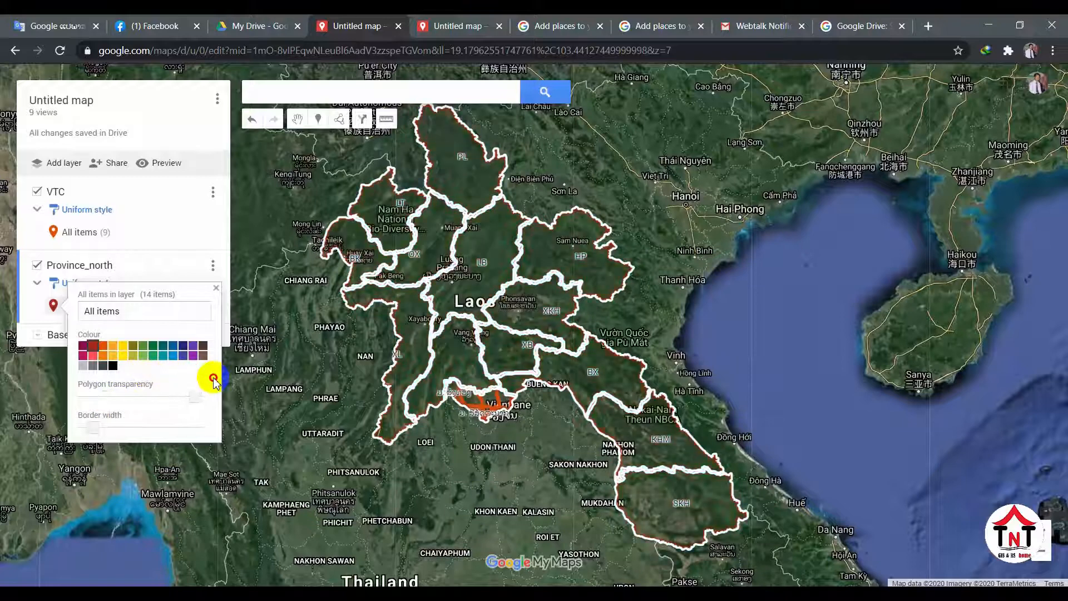
pyautogui.click(93, 430)
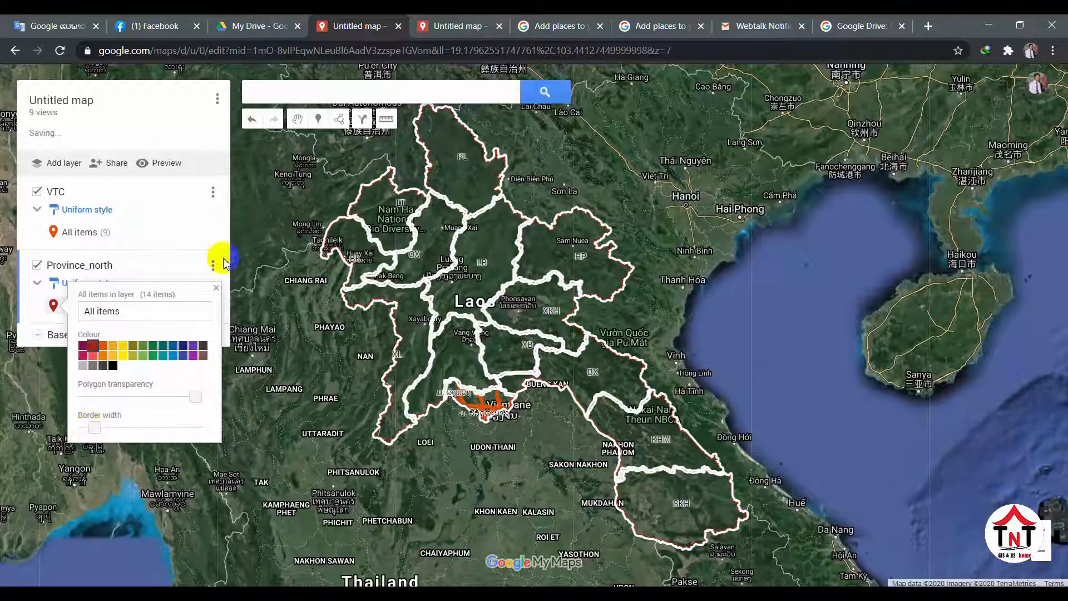
pyautogui.click(172, 232)
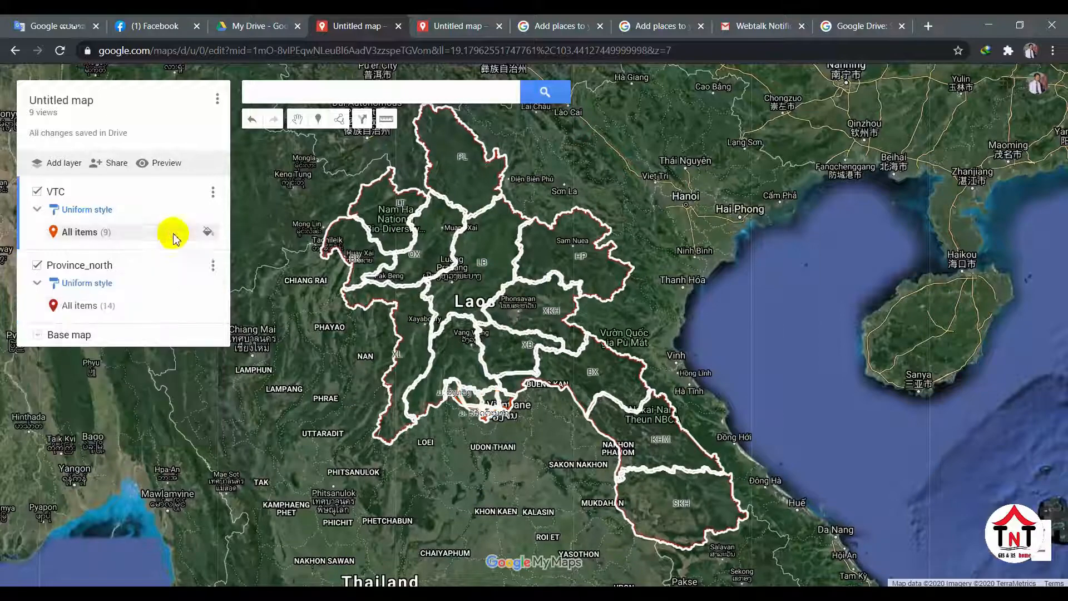
# Inspect the attribute details of the Louangphabang and Oudomxai provinces on the map.
pyautogui.scroll(2, 479, 327)
pyautogui.scroll(3, 571, 325)
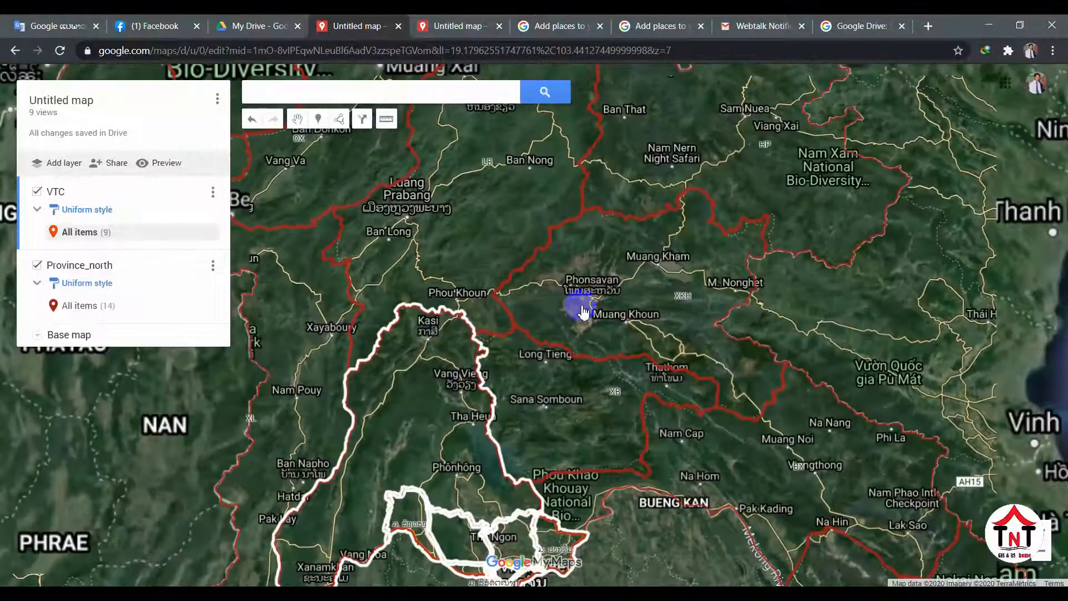
pyautogui.click(572, 318)
pyautogui.click(363, 296)
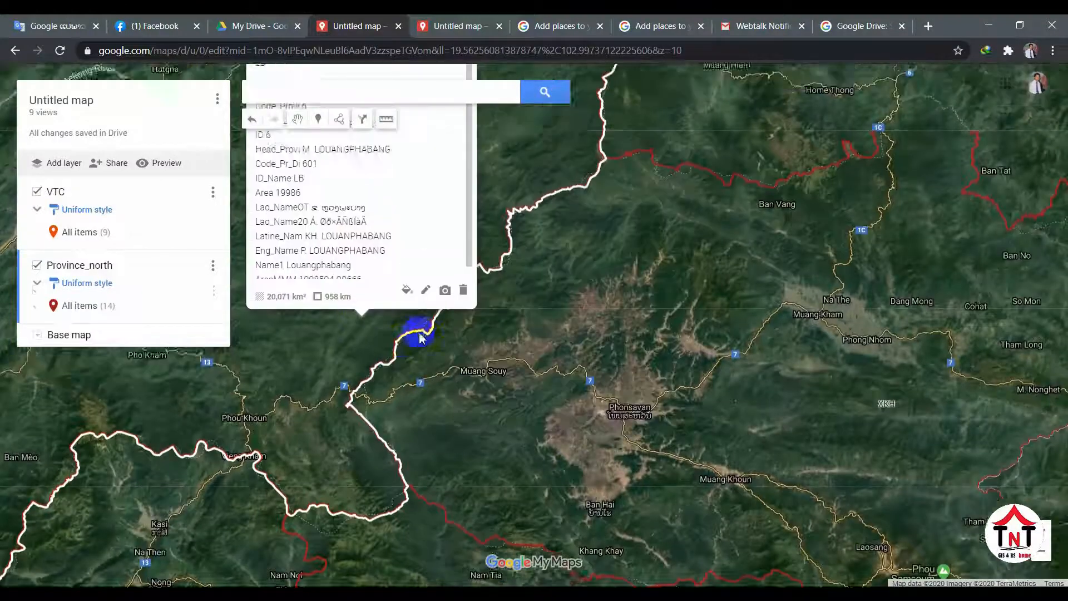
pyautogui.scroll(-3, 677, 298)
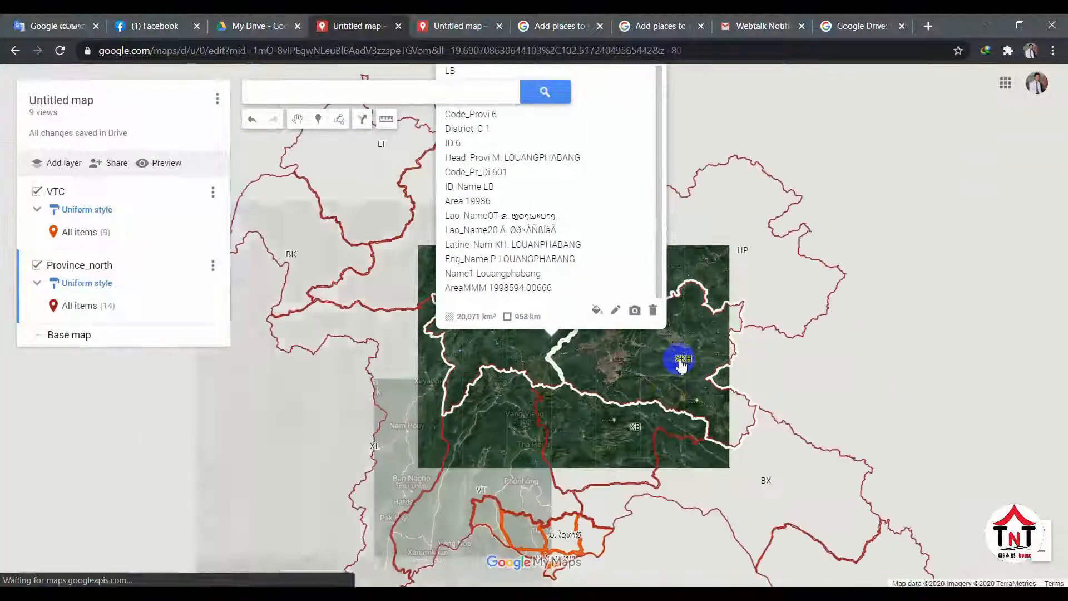
pyautogui.click(678, 361)
pyautogui.click(472, 328)
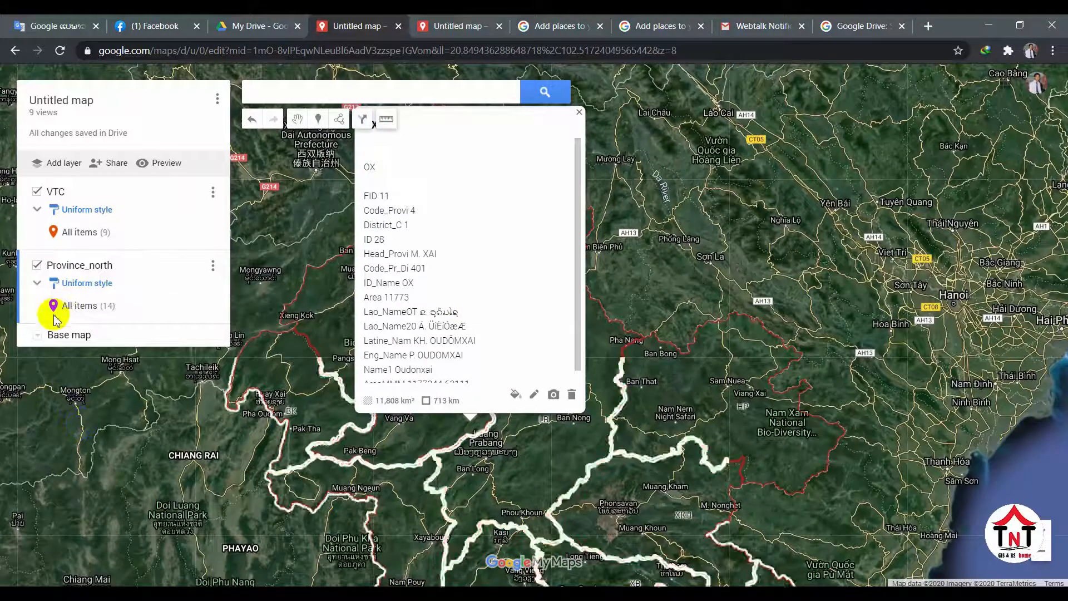
# Change the base map to the terrain style and open the view-only preview of the map.
pyautogui.click(37, 334)
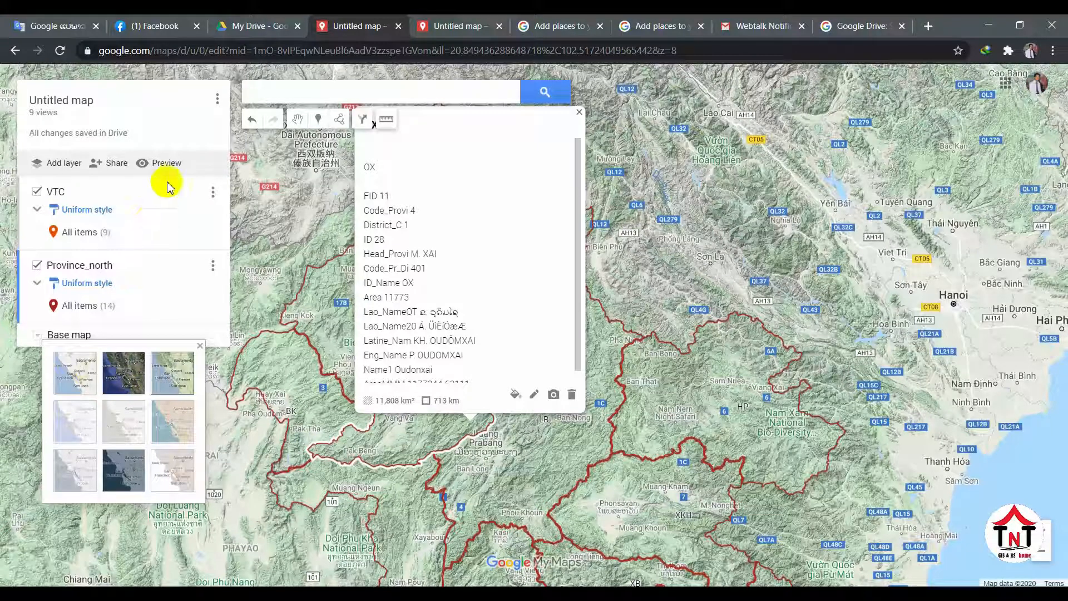
pyautogui.click(166, 162)
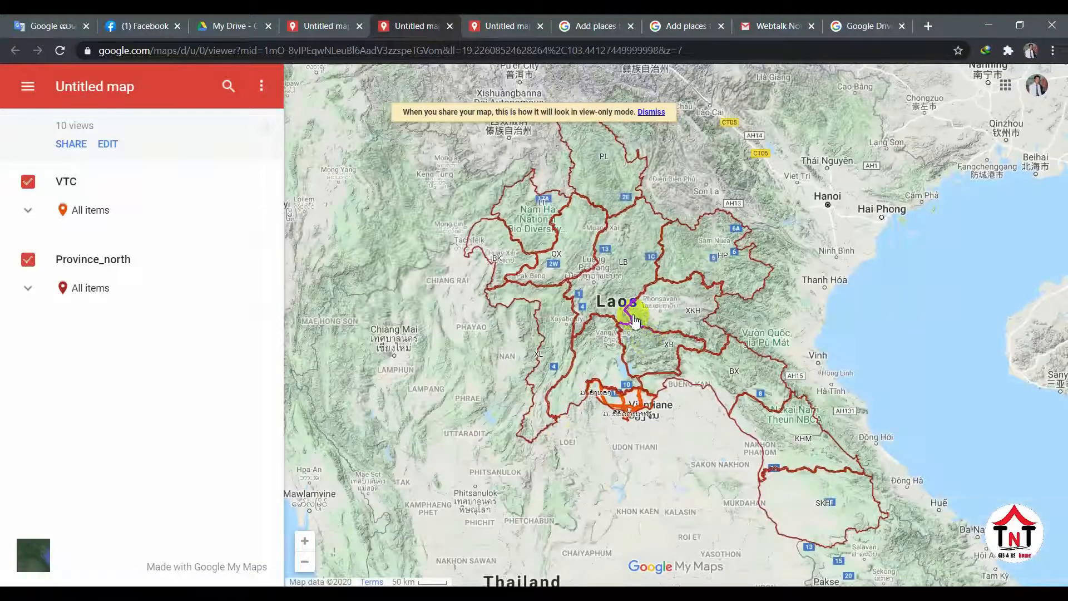
# Examine the VTC district and Province_north boundaries in the preview, from the Vientiane area southeast to Savannakhet.
pyautogui.scroll(4, 655, 373)
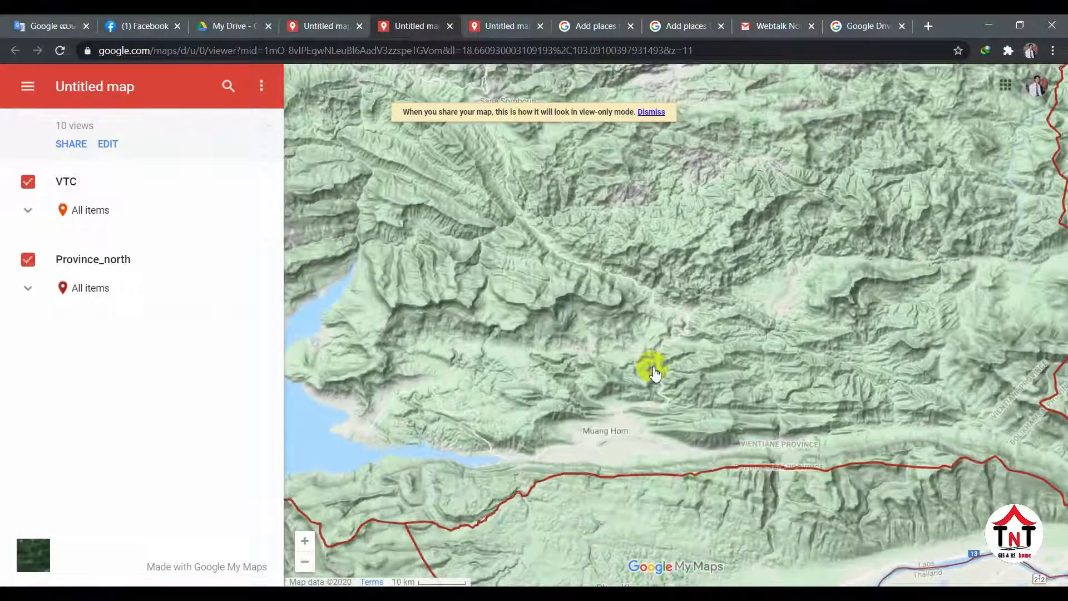
pyautogui.scroll(-2, 684, 293)
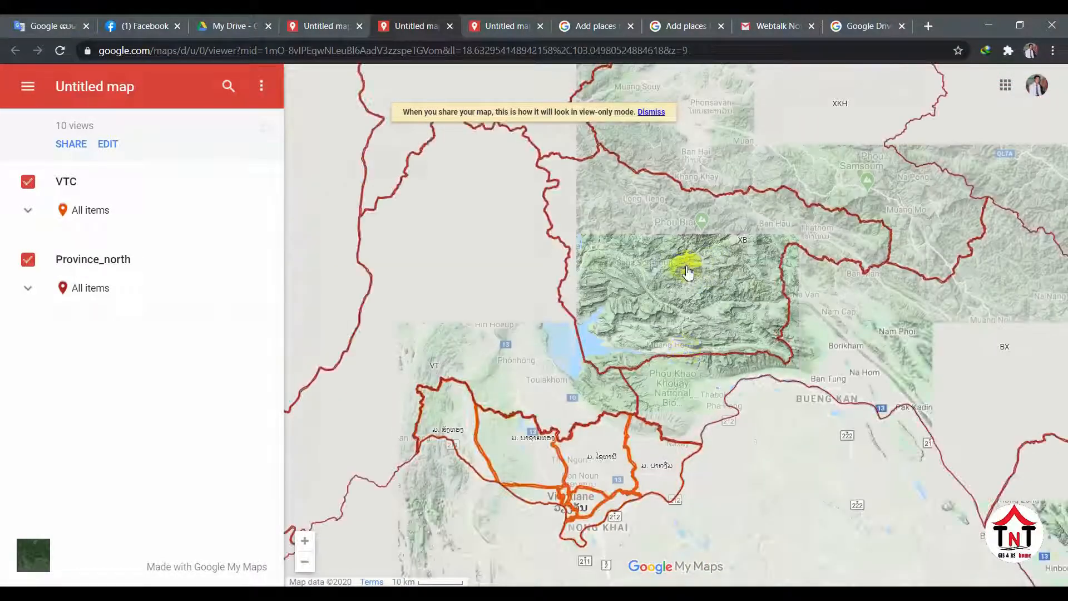
pyautogui.moveTo(684, 252); pyautogui.dragTo(518, 187)
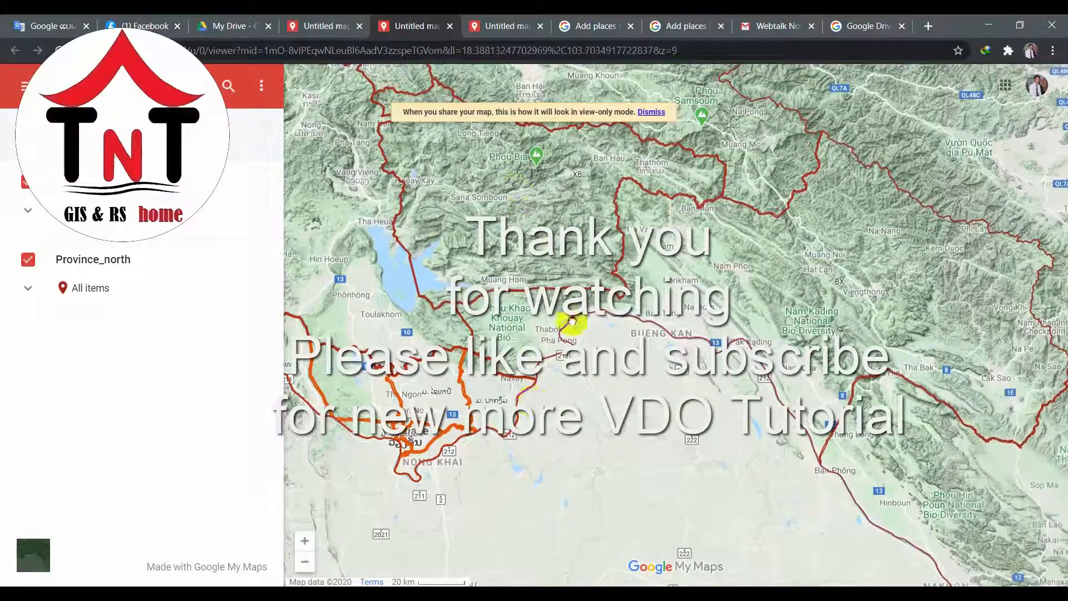
pyautogui.moveTo(534, 399); pyautogui.dragTo(308, 324)
pyautogui.moveTo(744, 398); pyautogui.dragTo(599, 238)
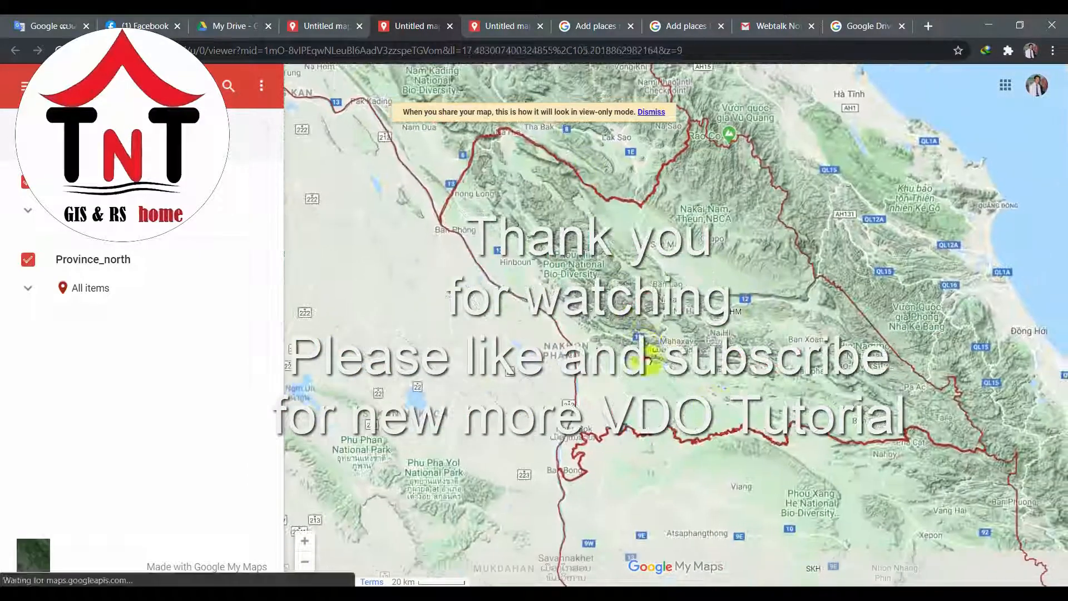
pyautogui.moveTo(737, 418); pyautogui.dragTo(560, 350)
pyautogui.moveTo(625, 362); pyautogui.dragTo(645, 310)
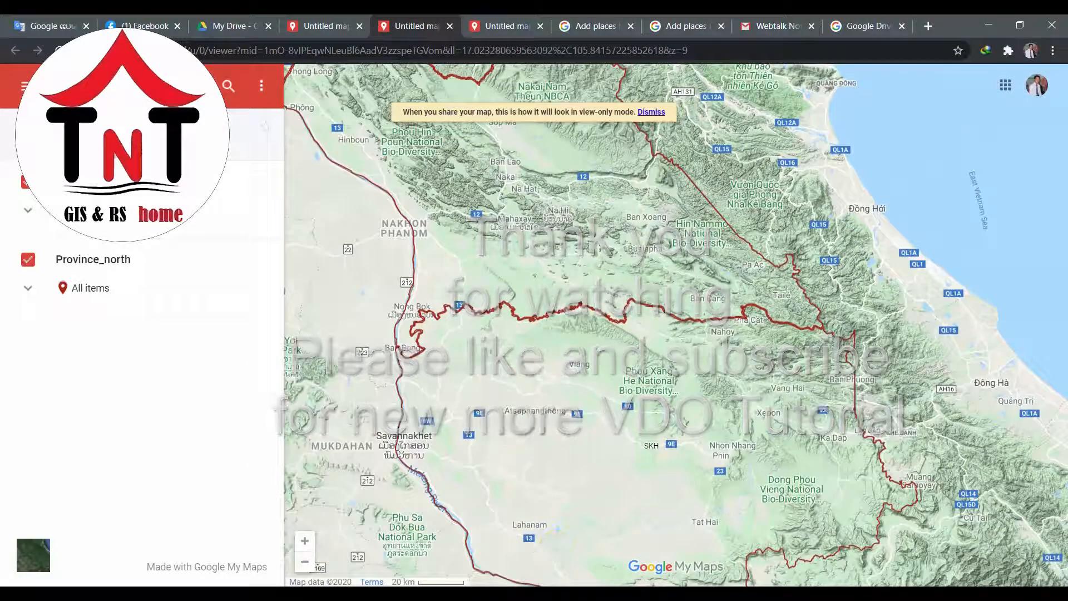